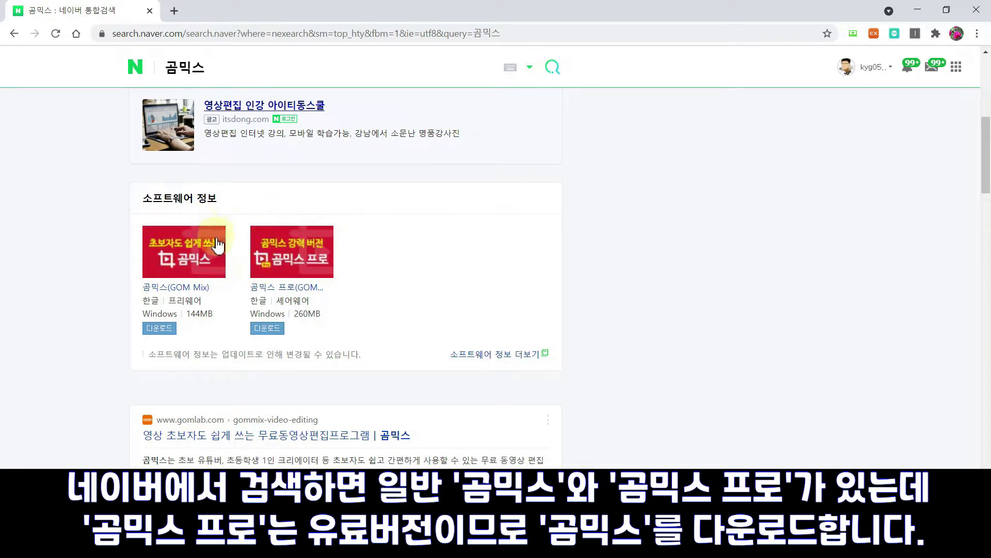
Step: Download the free 곰믹스 (GOM Mix) installer, GOMMixKor_1.1.0.4_20200417.EXE, from Naver Software
left_click(164, 326)
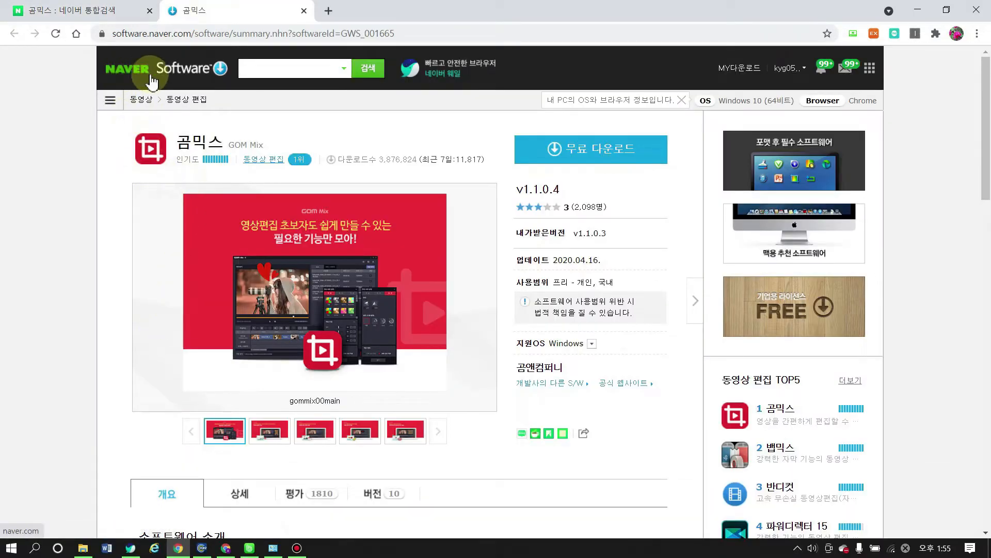
left_click(609, 148)
left_click(596, 194)
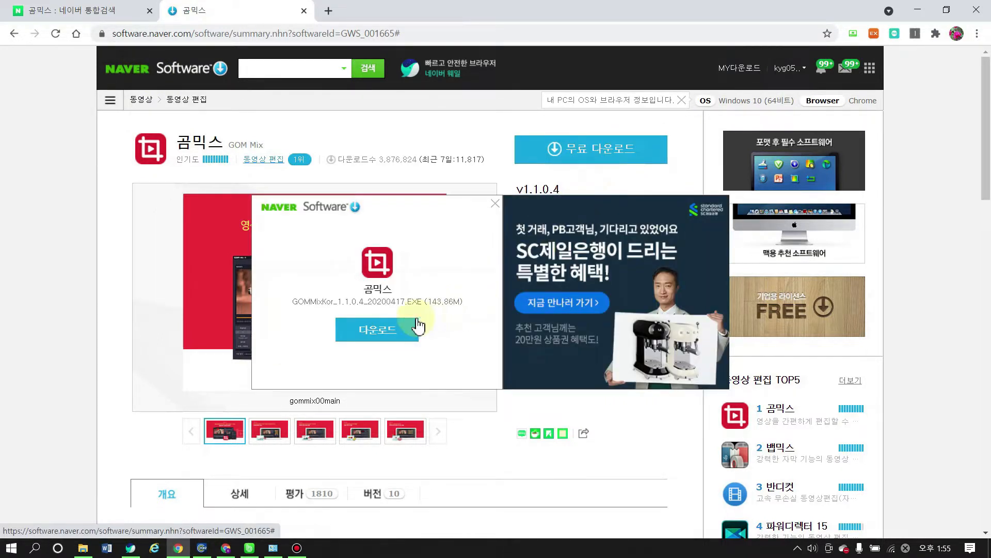
left_click(380, 335)
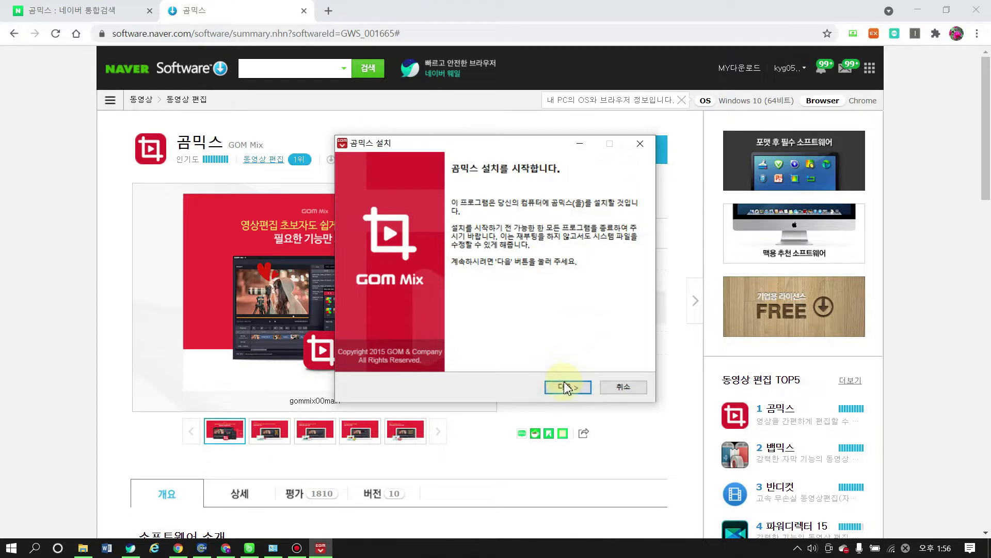
Step: Accept the GOM Mix licence agreement and start the installation with the 기본설치 components in the default C:\Program Files (x86)\GOM\GOMMix folder
left_click(566, 387)
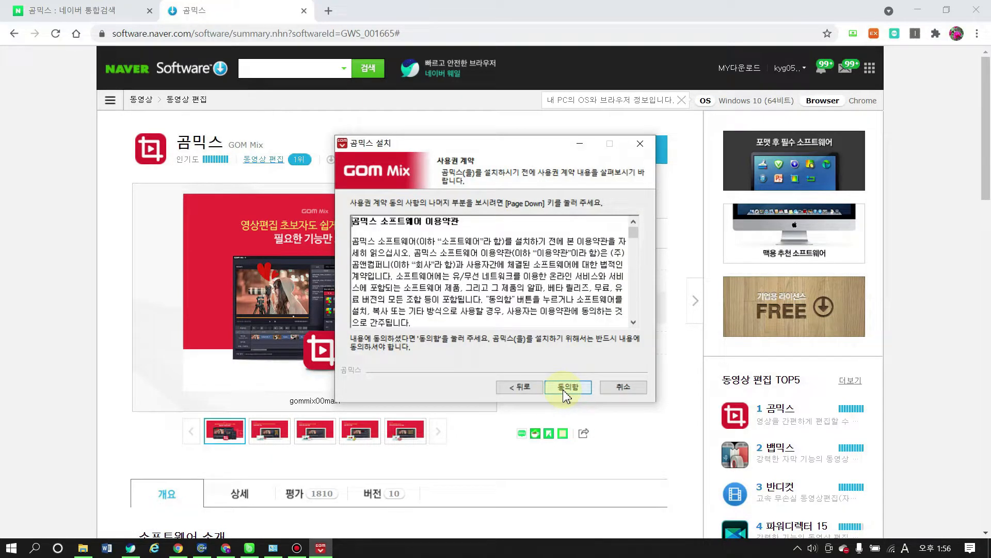
left_click(566, 389)
mouse_move(511, 266)
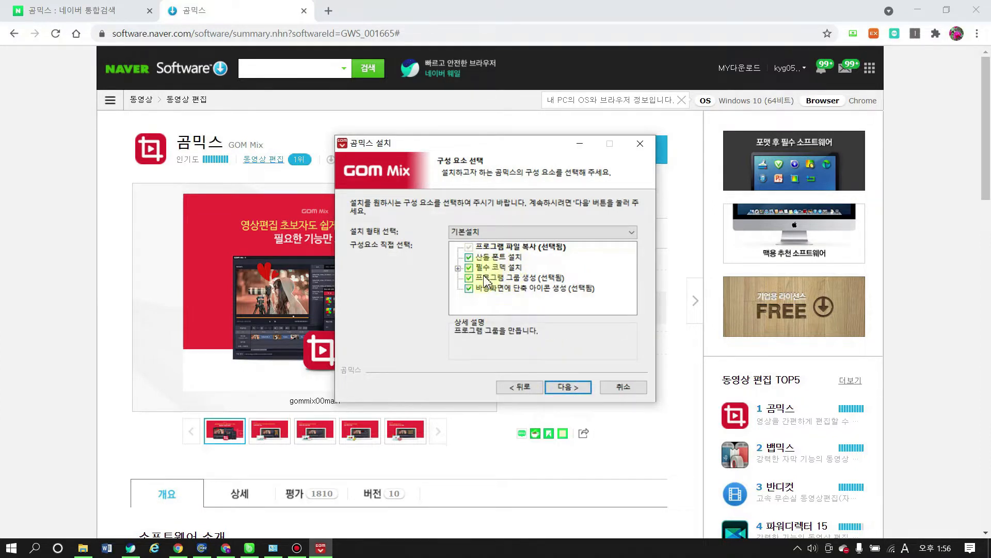
mouse_move(498, 282)
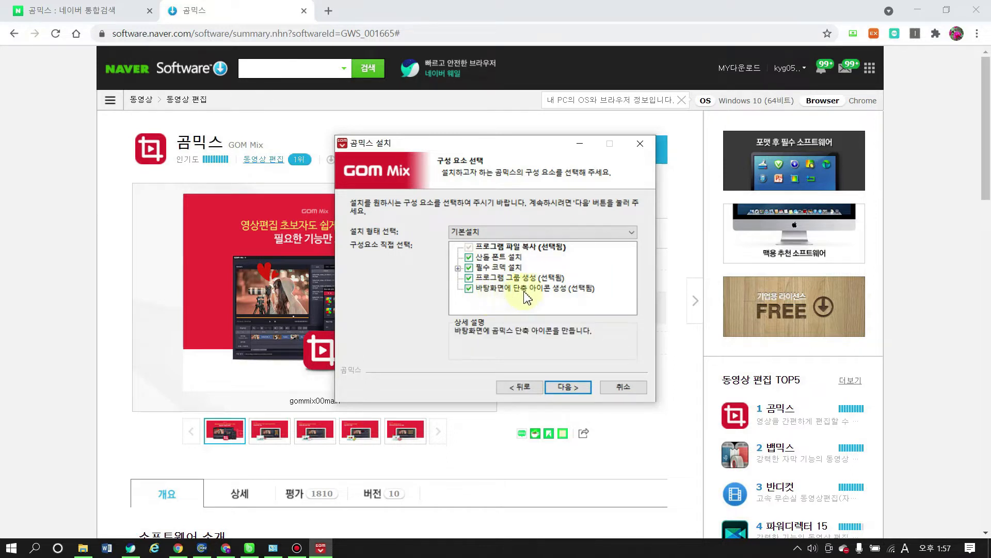
left_click(564, 391)
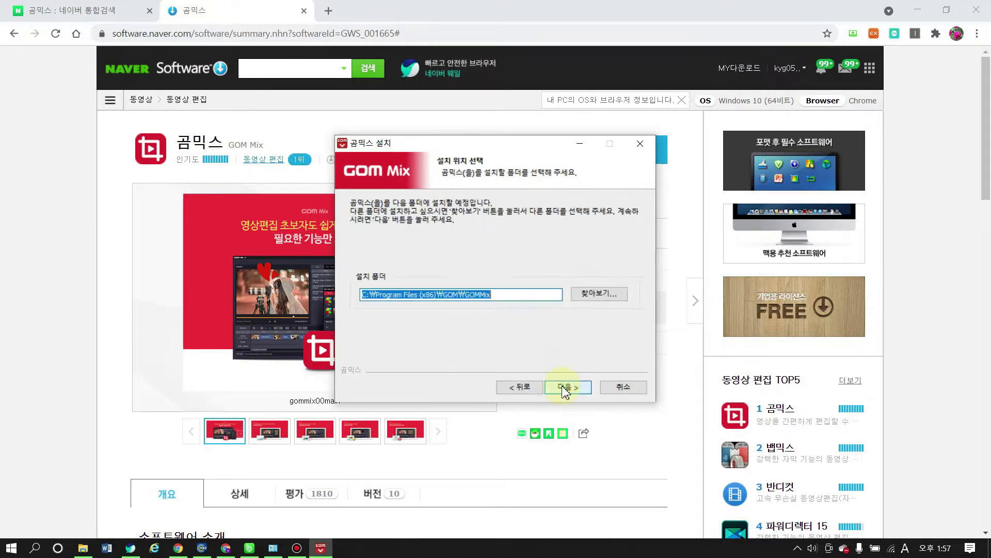
left_click(567, 391)
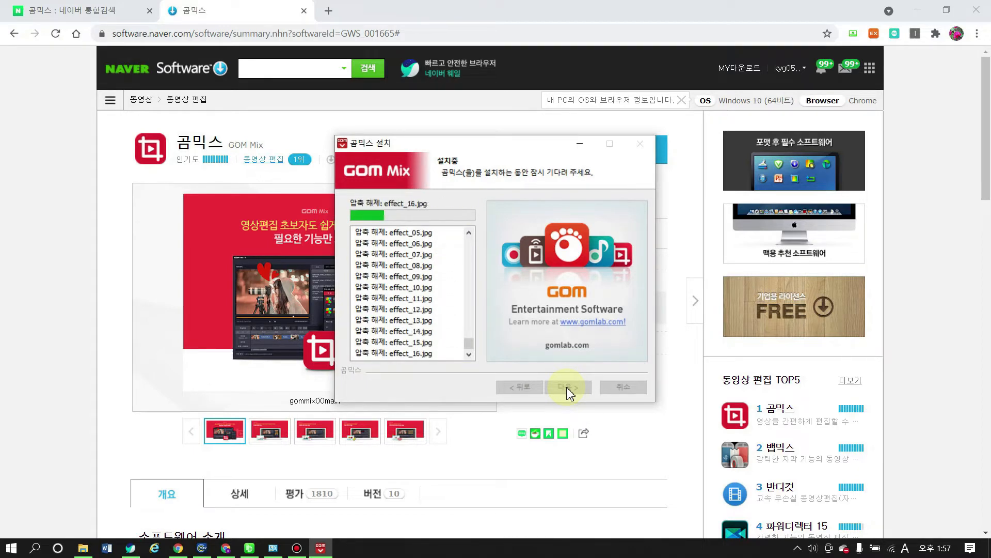
Step: Agree to install the AAC codec, IPP runtime and DTS/AC3 codec, finish the setup and close the GOM Lab web page
scroll(896, 385, "down", 2)
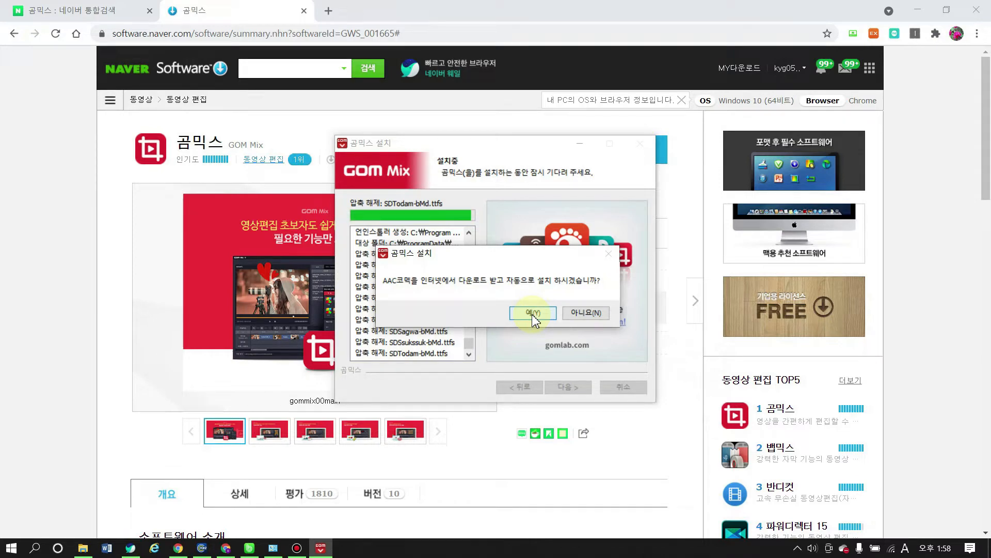
left_click(533, 313)
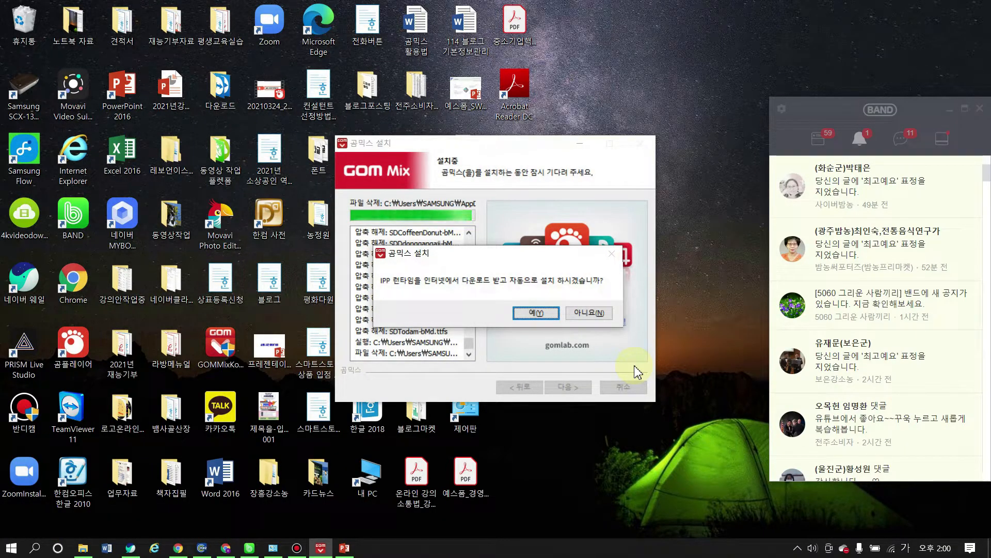
left_click(538, 314)
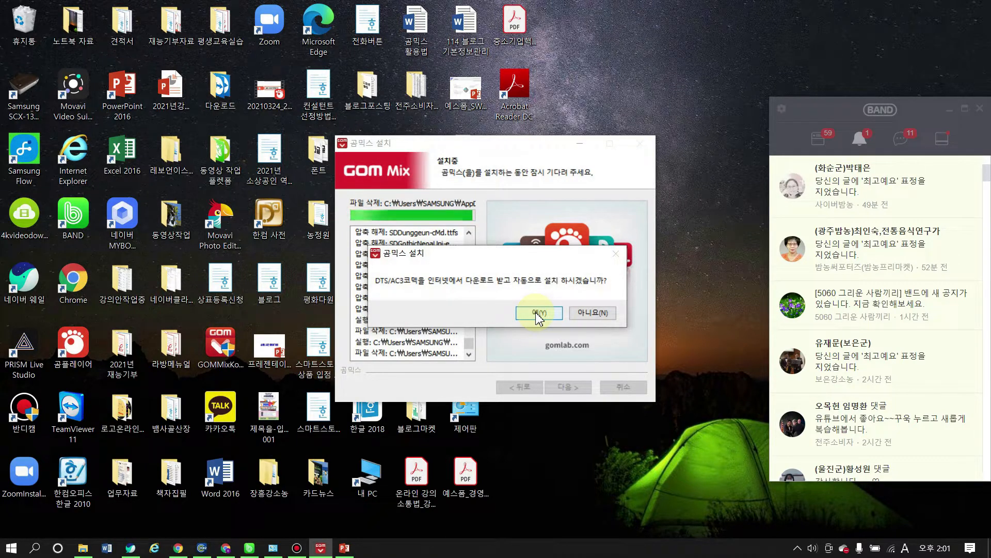
left_click(537, 313)
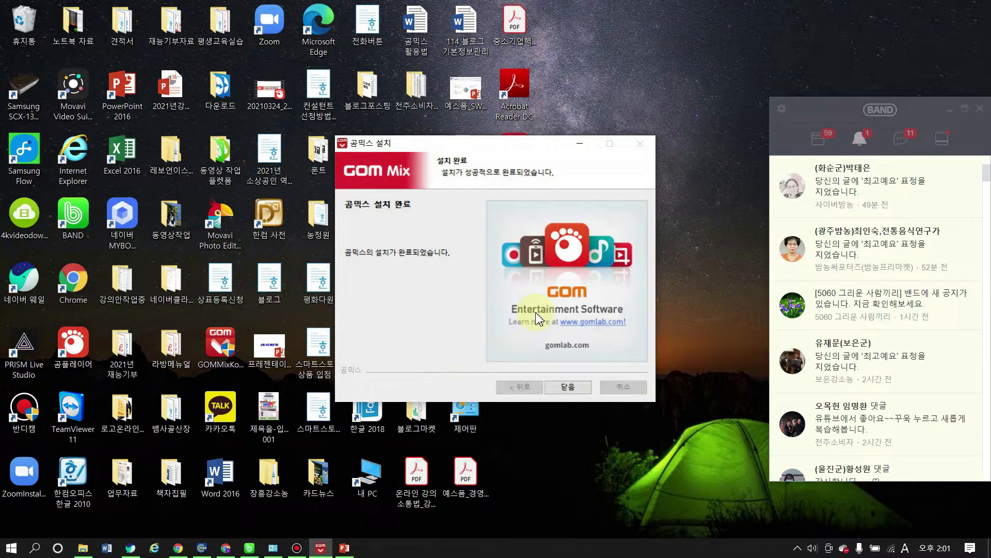
left_click(566, 387)
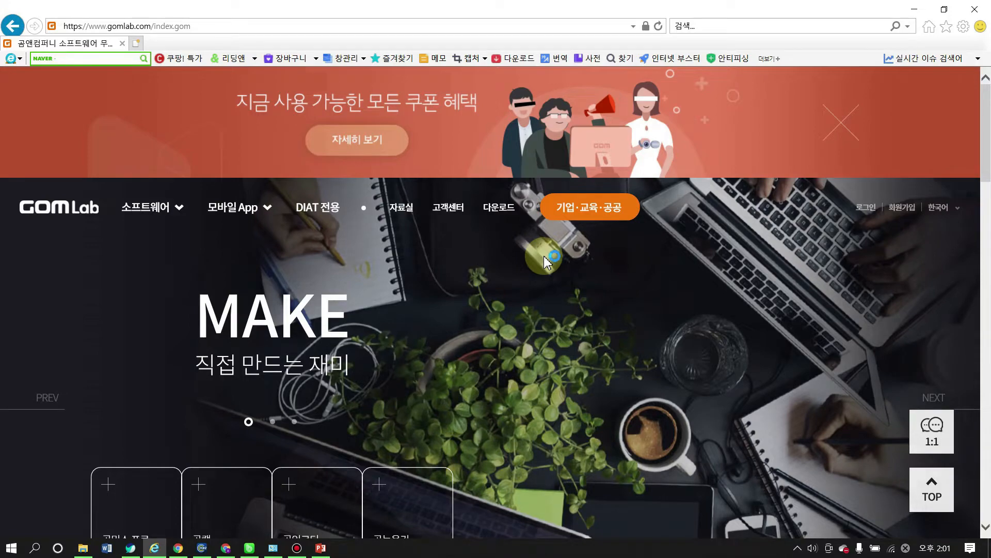
left_click(974, 10)
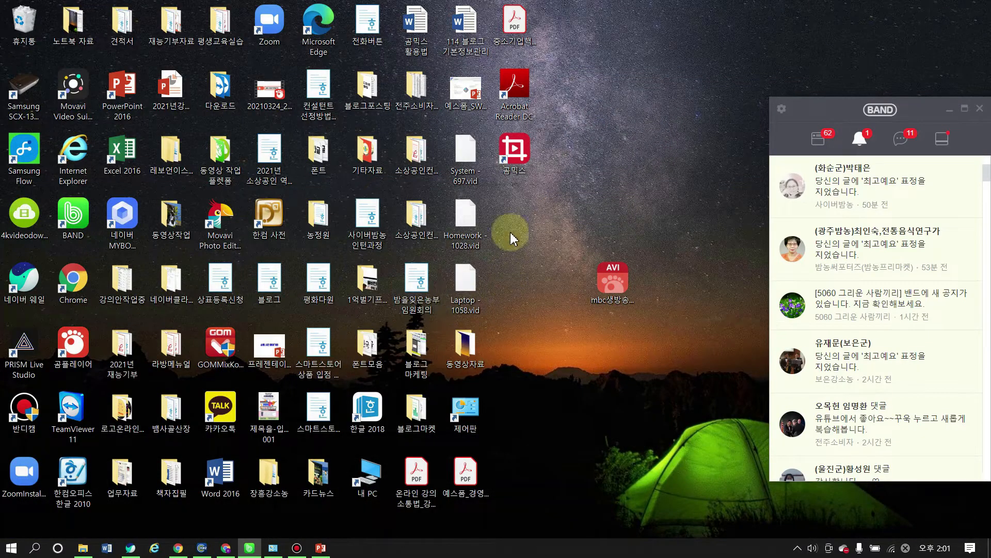
Step: Launch 곰믹스 from the desktop and page through the new-feature introduction to its last slide
double_click(512, 166)
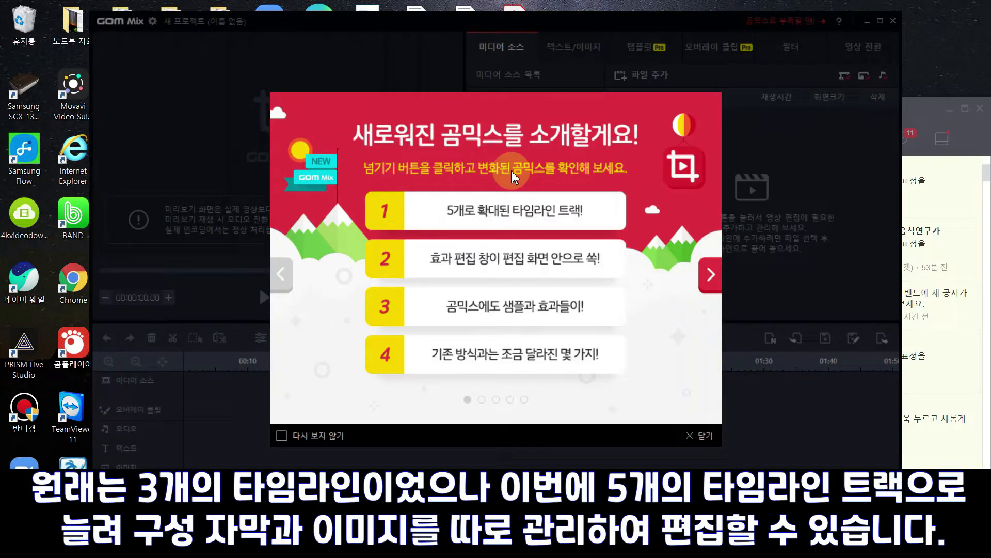
left_click(940, 110)
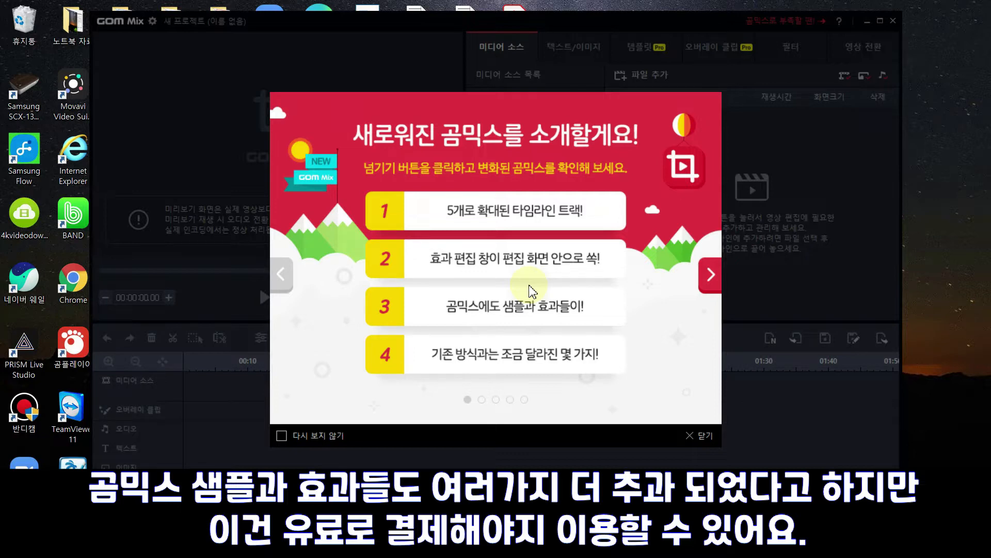
left_click(482, 403)
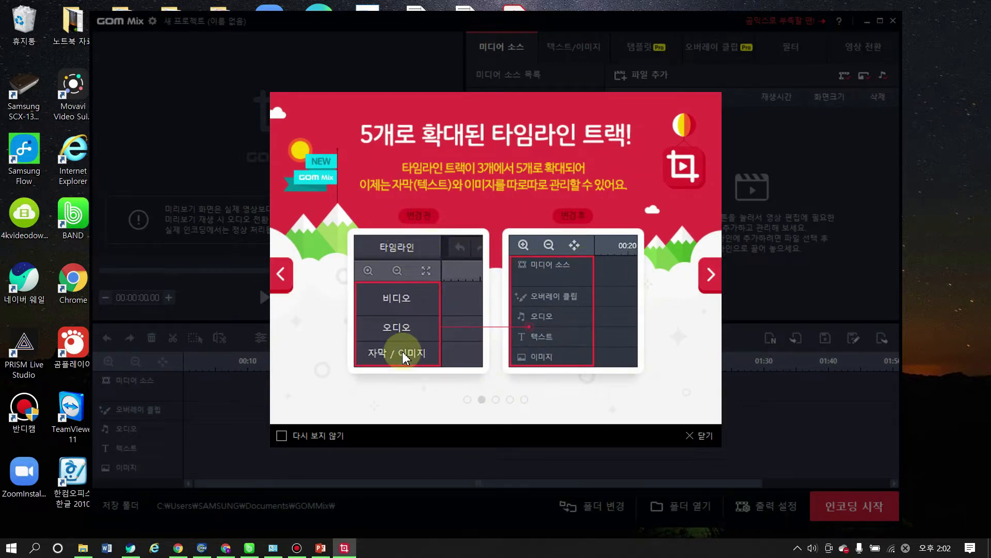
left_click(496, 400)
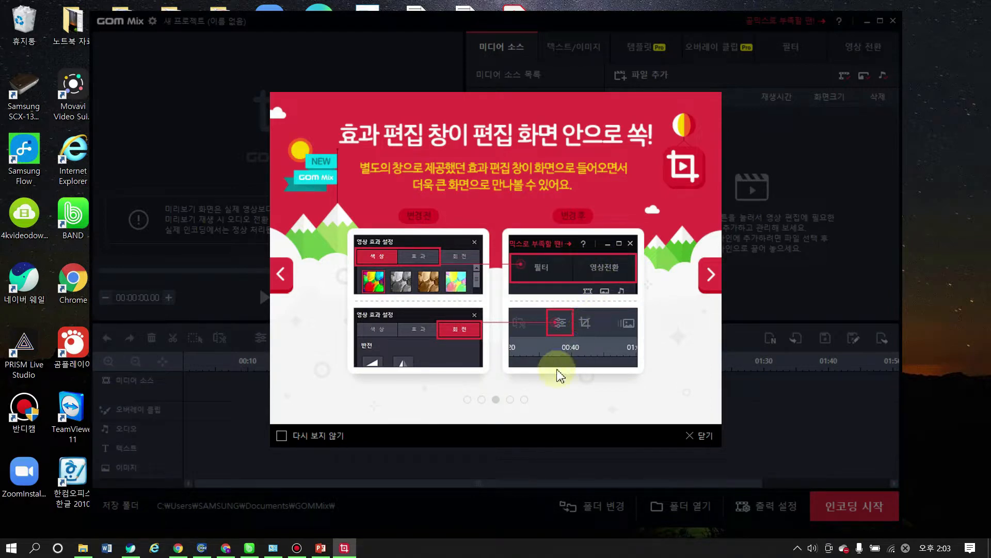
left_click(510, 400)
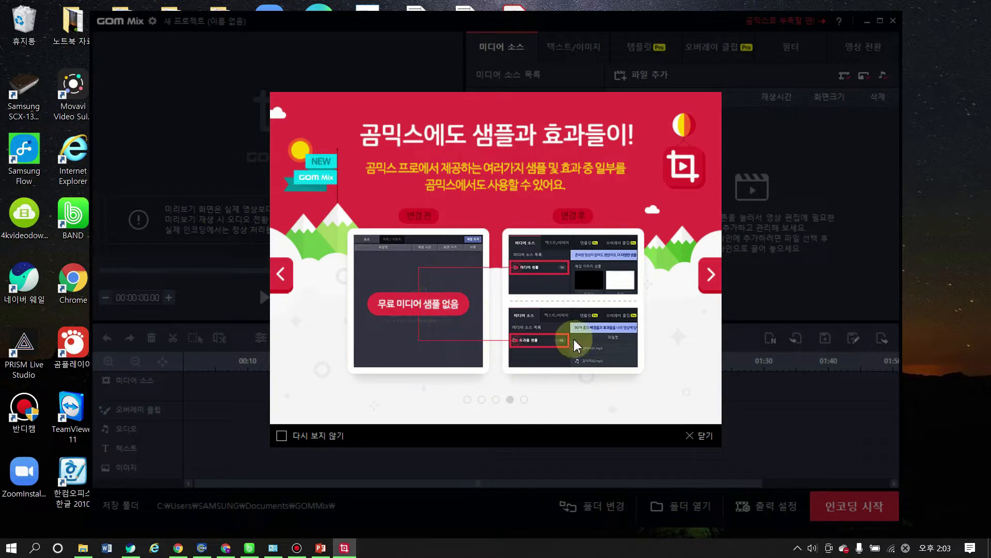
left_click(523, 400)
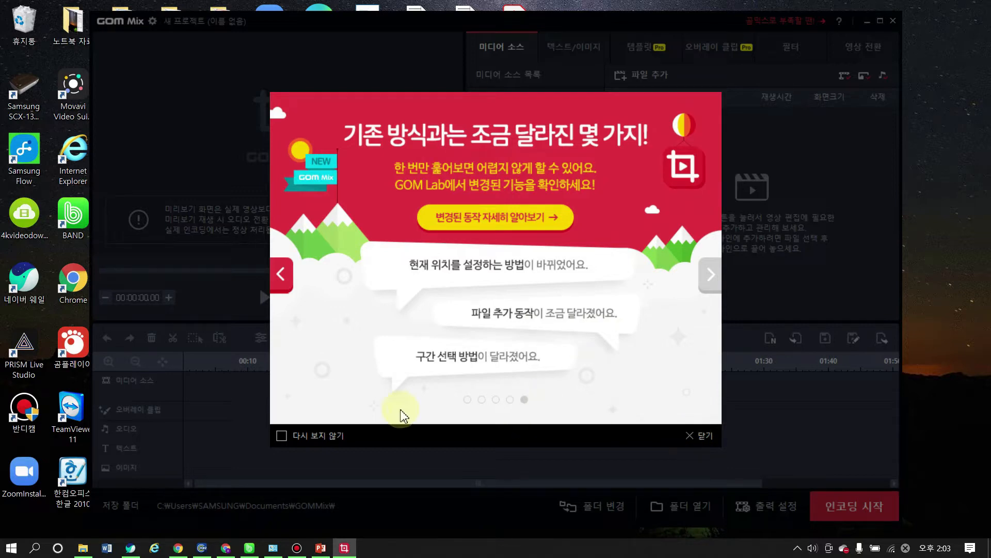
Step: Dismiss the introduction with 다시 보지 않기 and the promotion with 일주일 동안 안 볼래요, and maximize the editor window
left_click(285, 437)
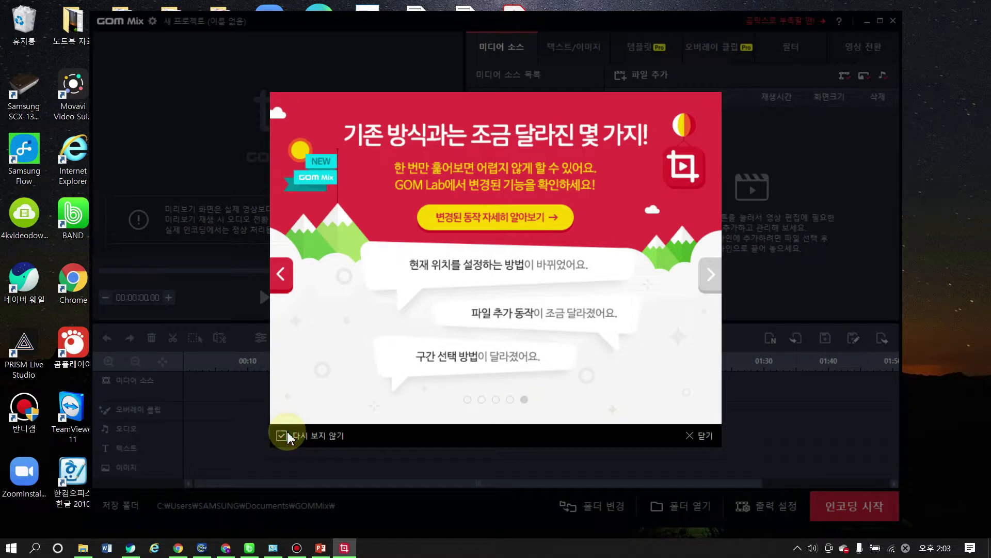
left_click(703, 438)
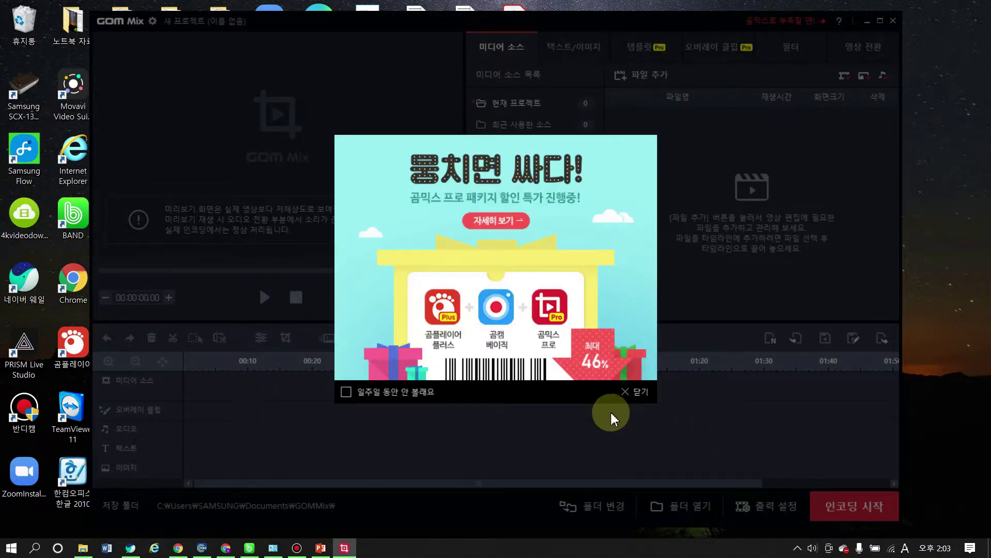
left_click(347, 393)
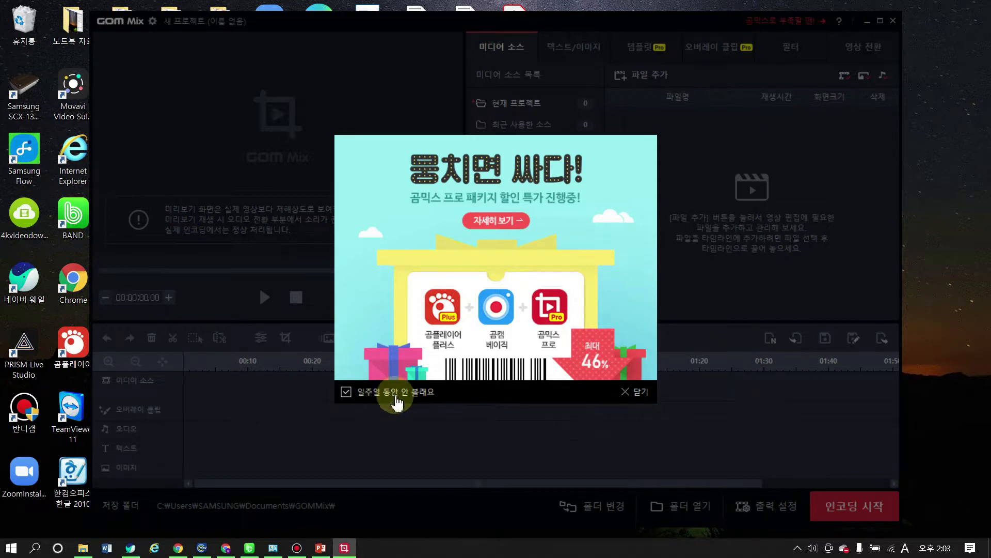
left_click(632, 393)
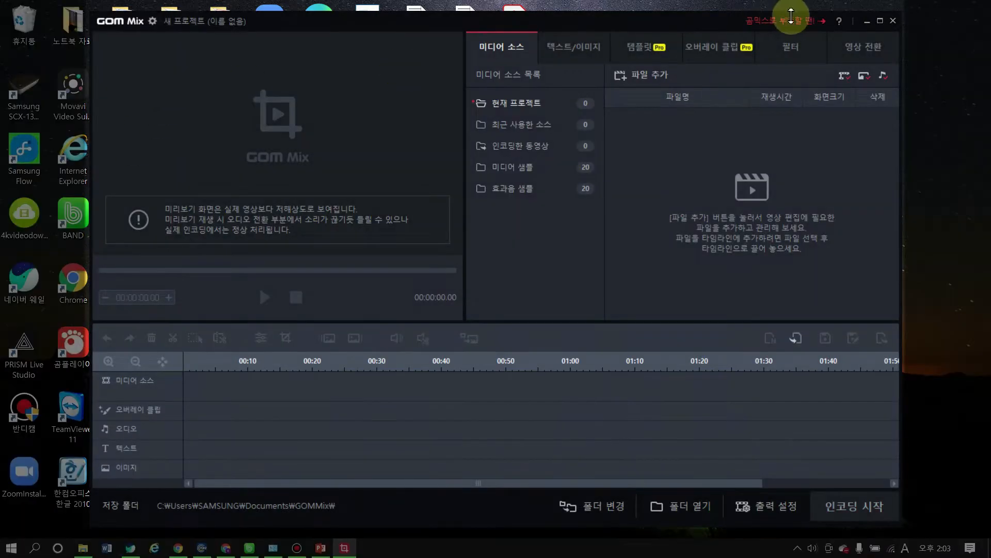
left_click(880, 21)
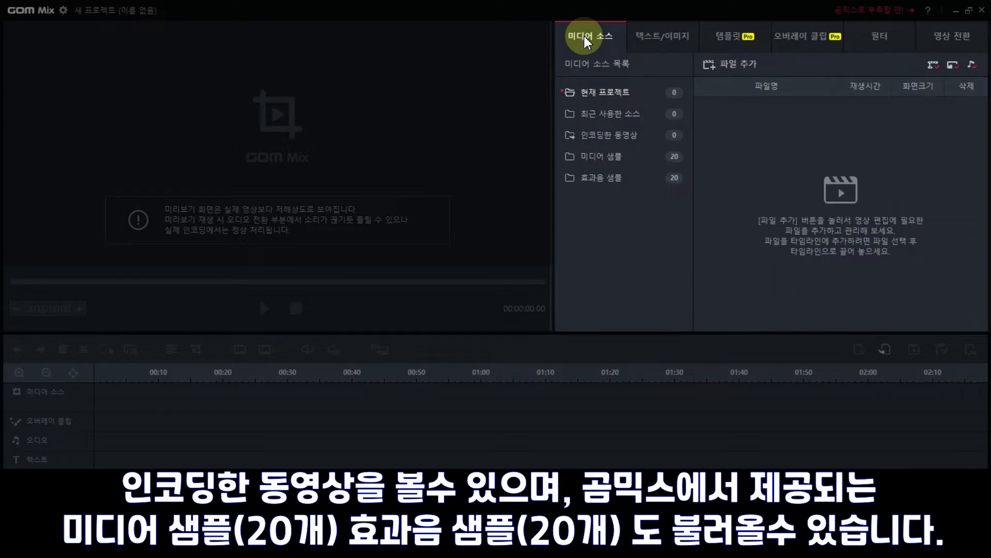
Step: Look through the 텍스트/이미지, 템플릿, 오버레이 클립 and 필터 collections, including the 질감형 filters
left_click(645, 36)
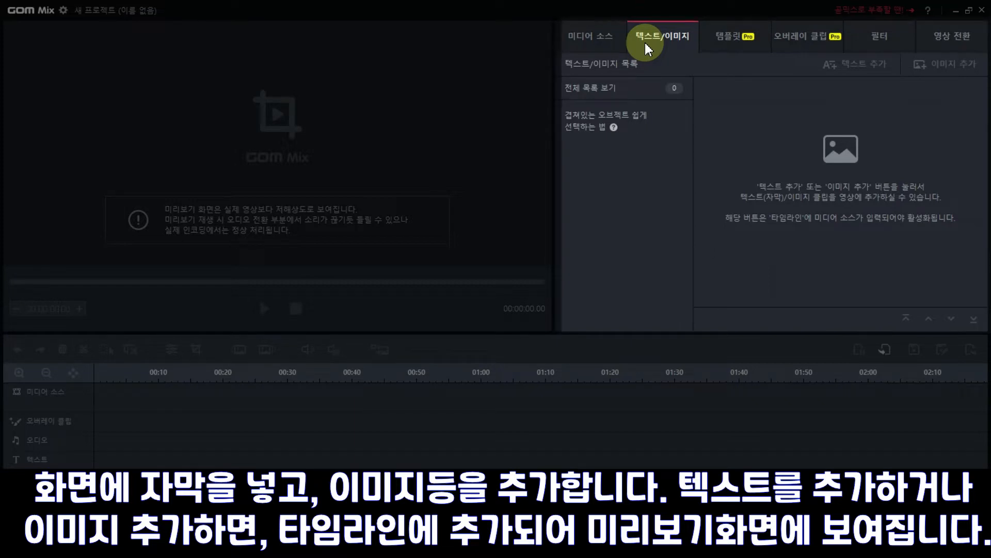
left_click(733, 34)
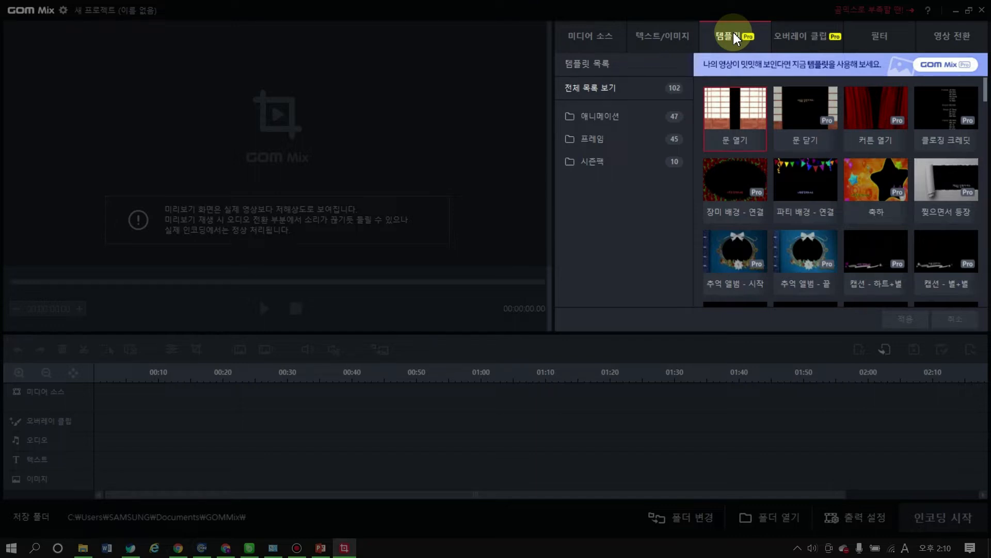
left_click(794, 35)
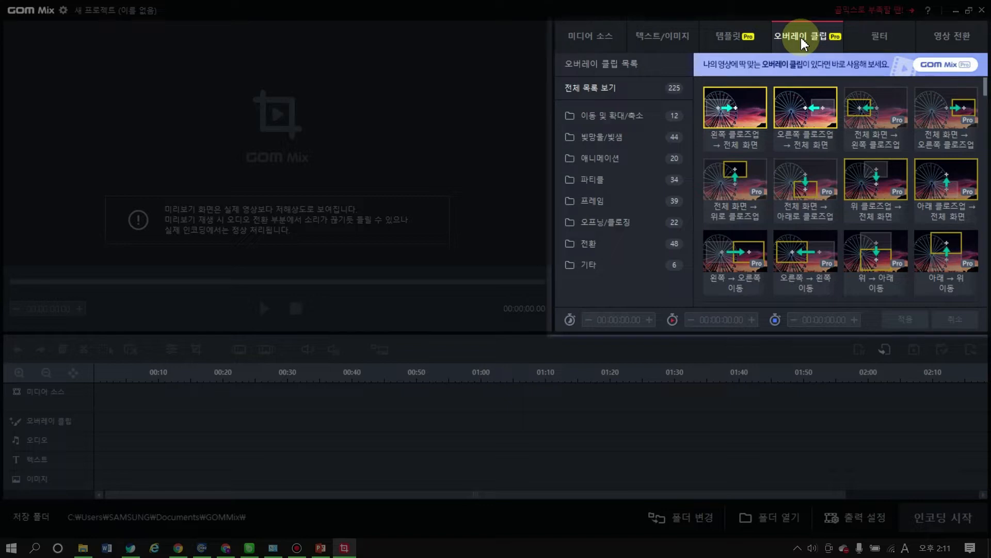
left_click(873, 45)
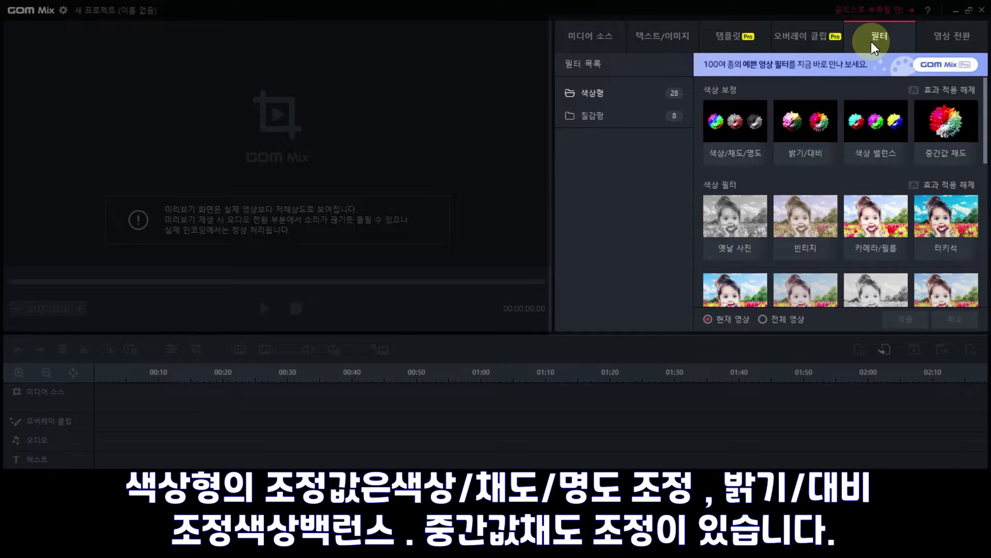
left_click(585, 117)
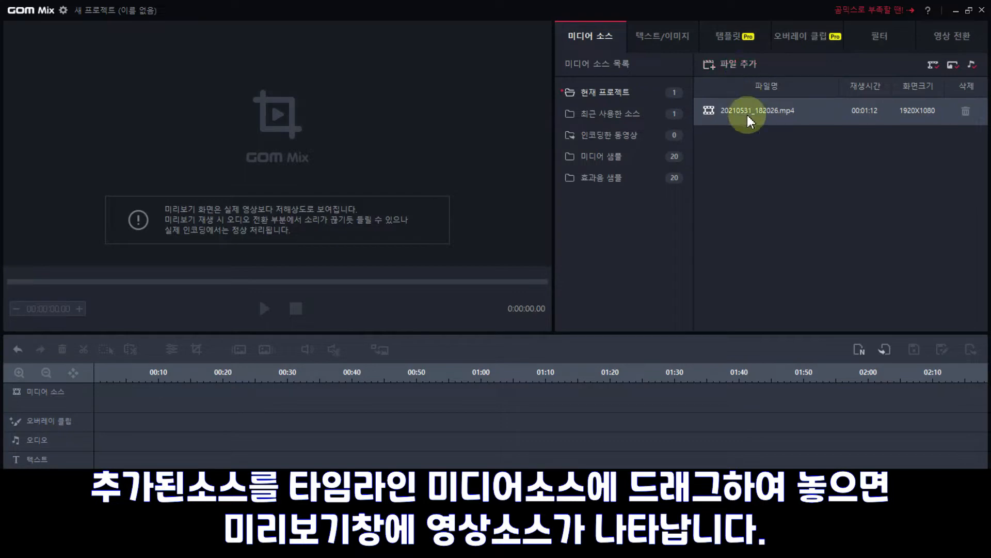
Step: Place 20210531_182026.mp4 at the start of the 미디어 소스 timeline track, play its preview and pause it at about 22 seconds
left_click_drag(745, 125, 159, 403)
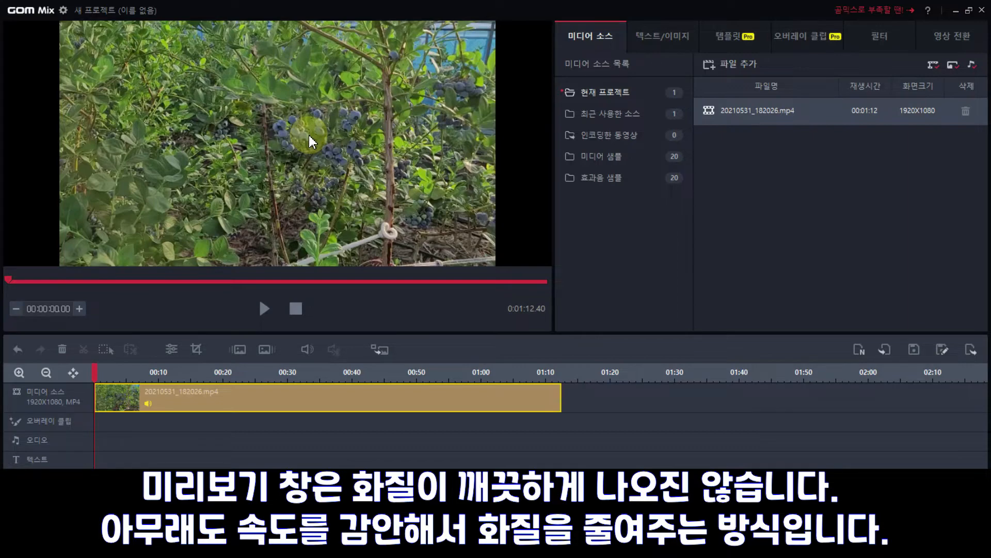
left_click(264, 310)
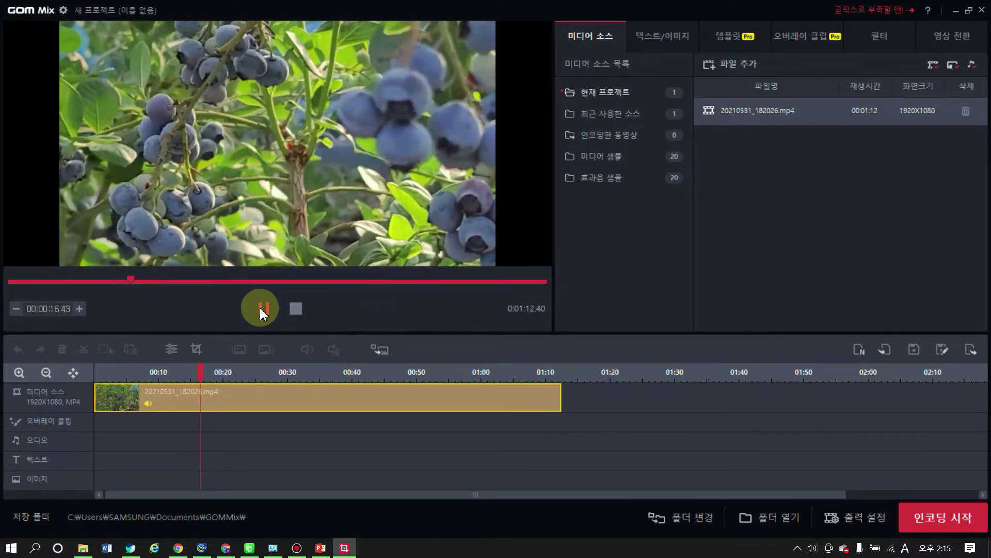
left_click(265, 313)
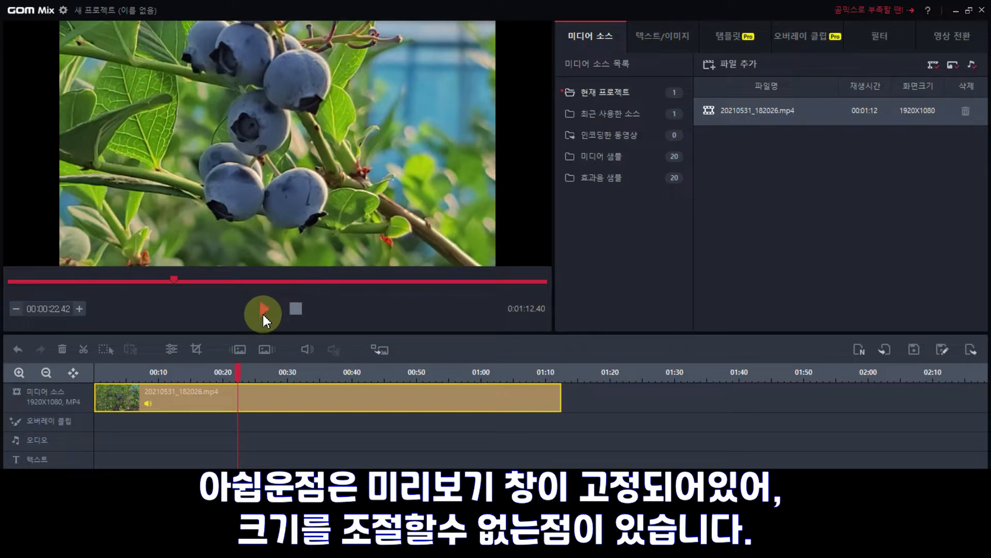
scroll(246, 400, "down", 3)
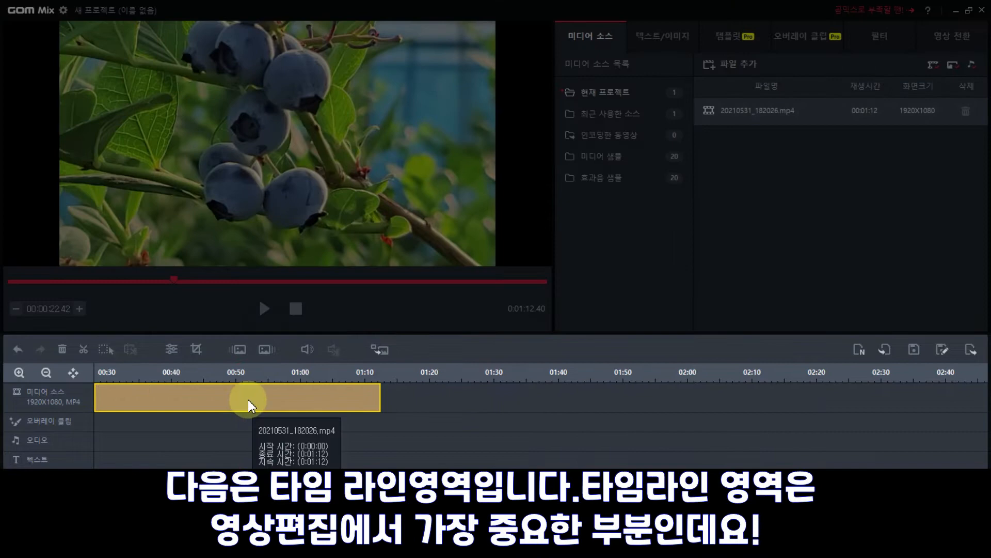
scroll(245, 416, "up", 3)
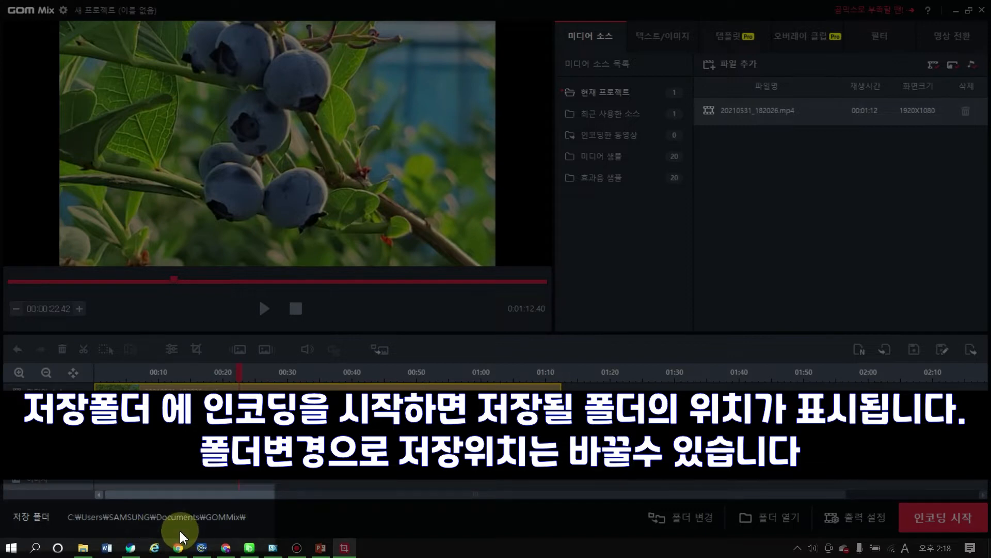
Step: Check the destination picker for the 저장 폴더 without changing it, and look into the current GOMMix output folder
left_click(691, 518)
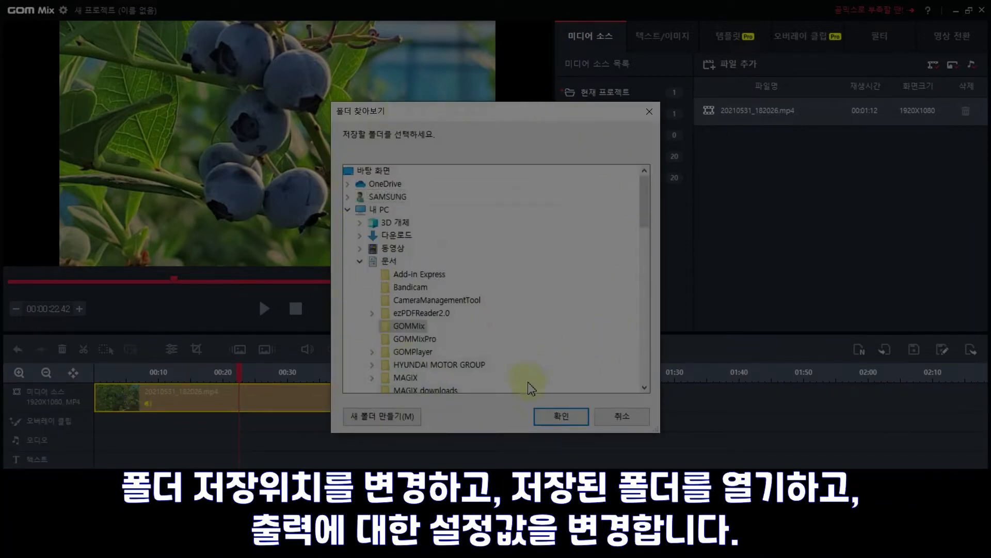
left_click(625, 419)
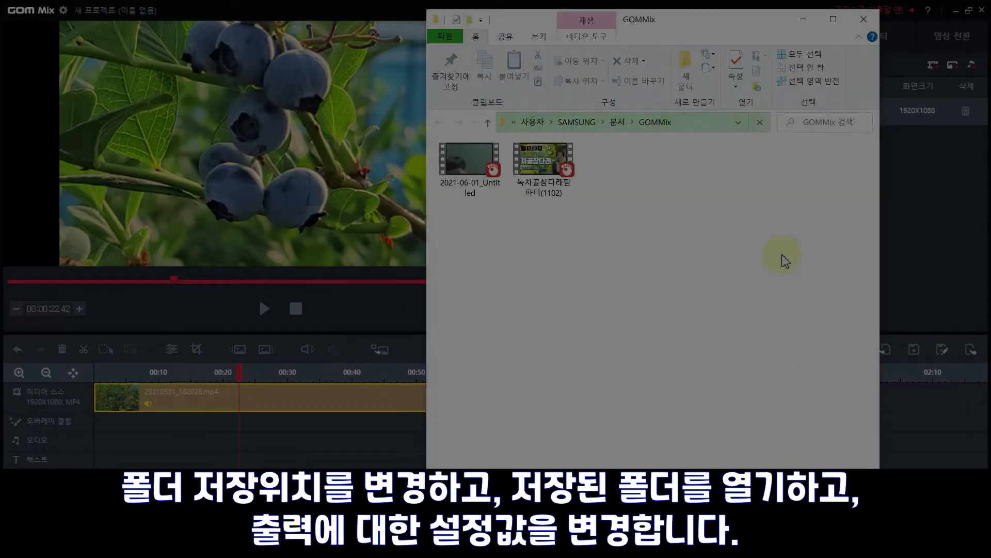
left_click(865, 21)
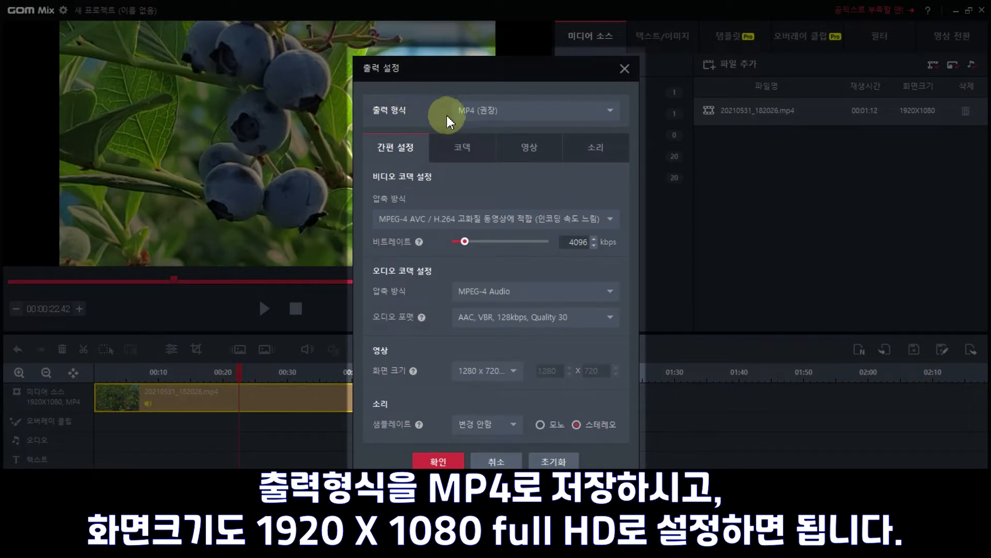
Step: Set the output screen size to 1920 x 1080 in the 출력 설정
left_click(509, 374)
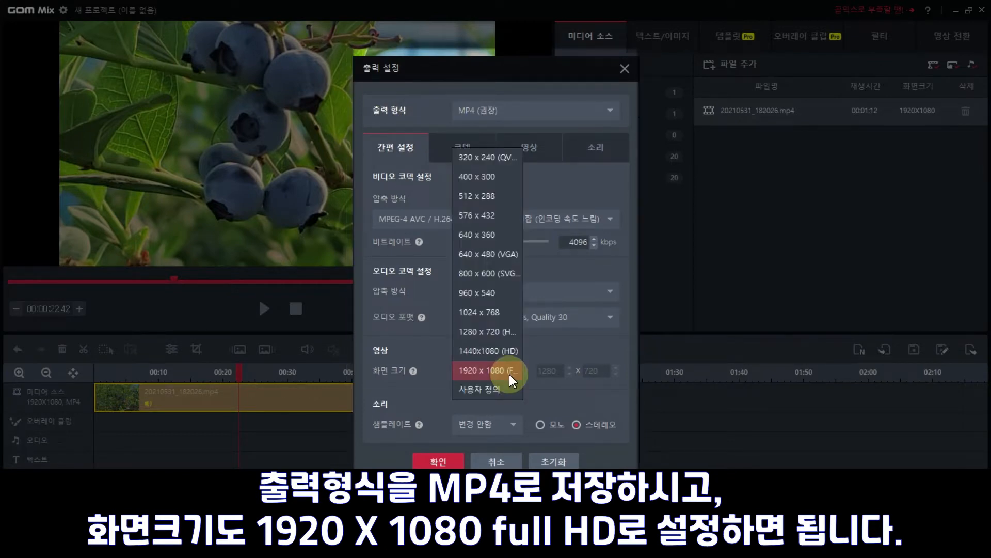
left_click(509, 374)
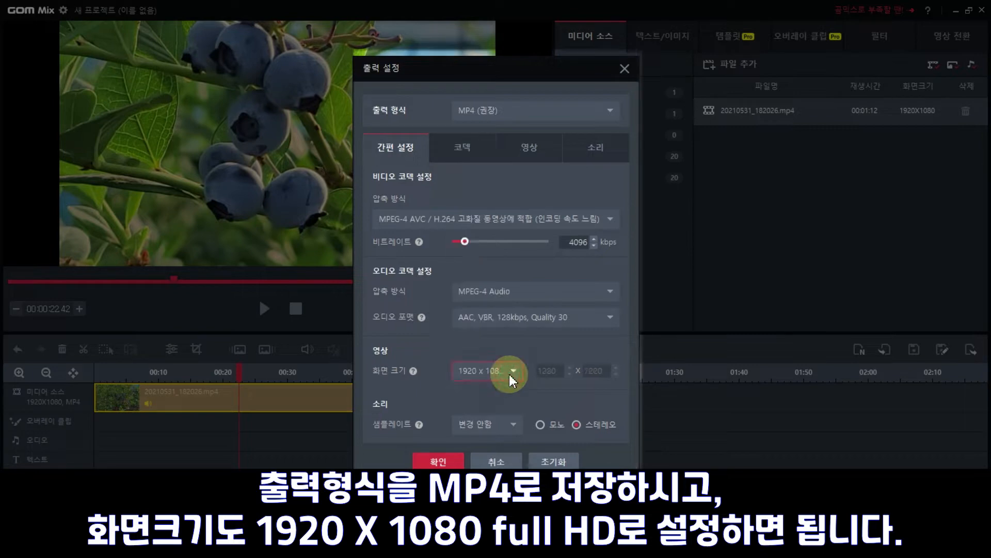
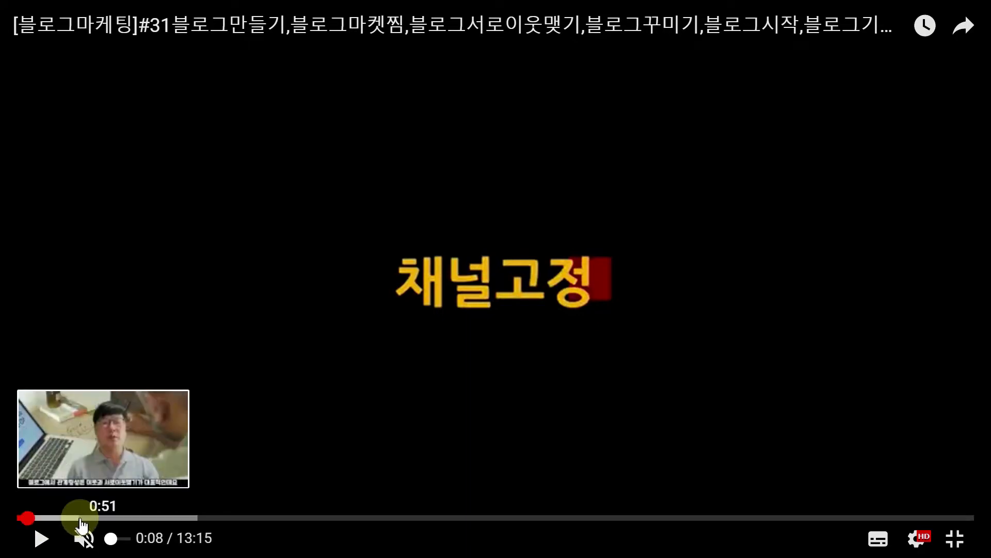
Step: Examine the opening of the finished blog marketing video at about 0:38 and its closing screen at about 13:02
left_click(63, 517)
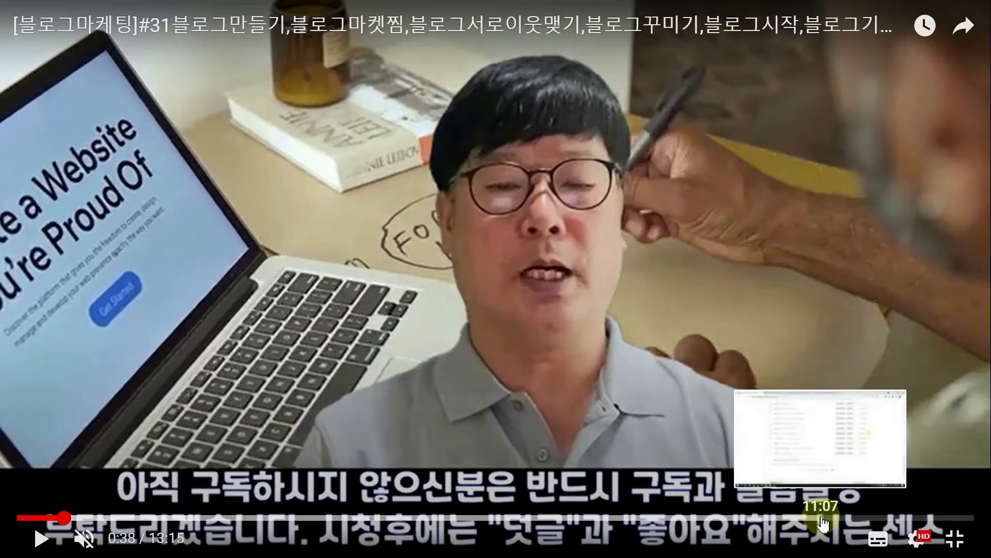
left_click(922, 519)
left_click(942, 518)
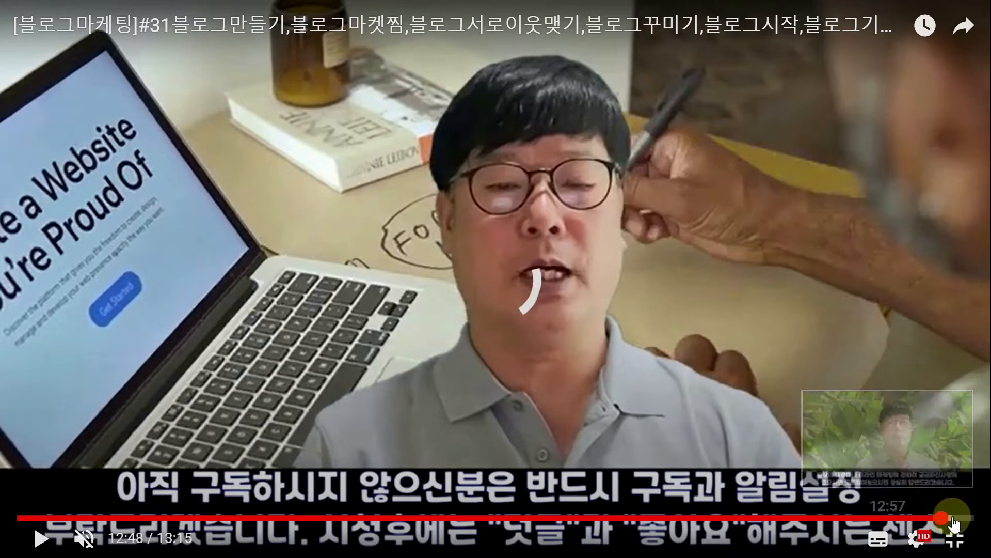
left_click(956, 517)
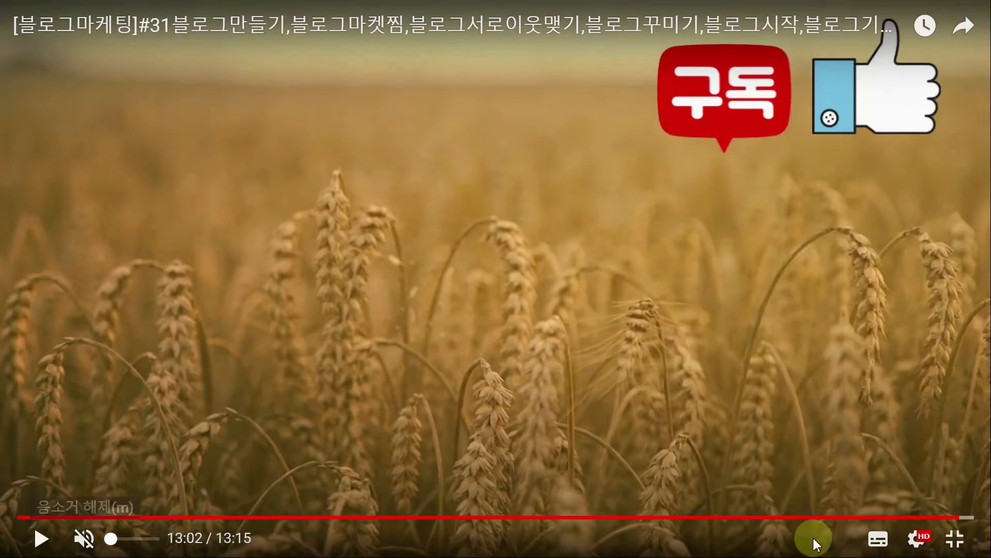
left_click(960, 518)
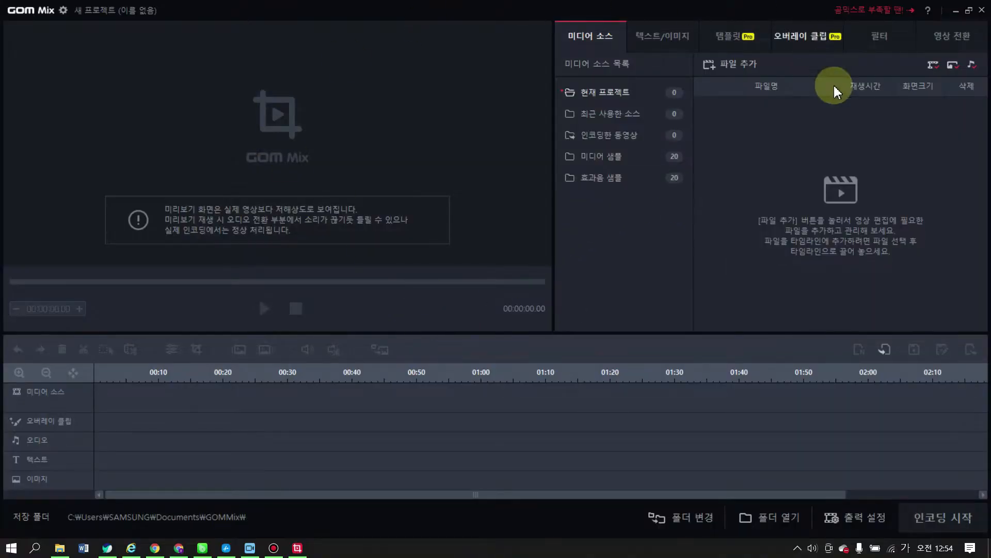
Step: Add all three videos and both images from the 동영상제작 folder to the project's media sources
left_click(738, 67)
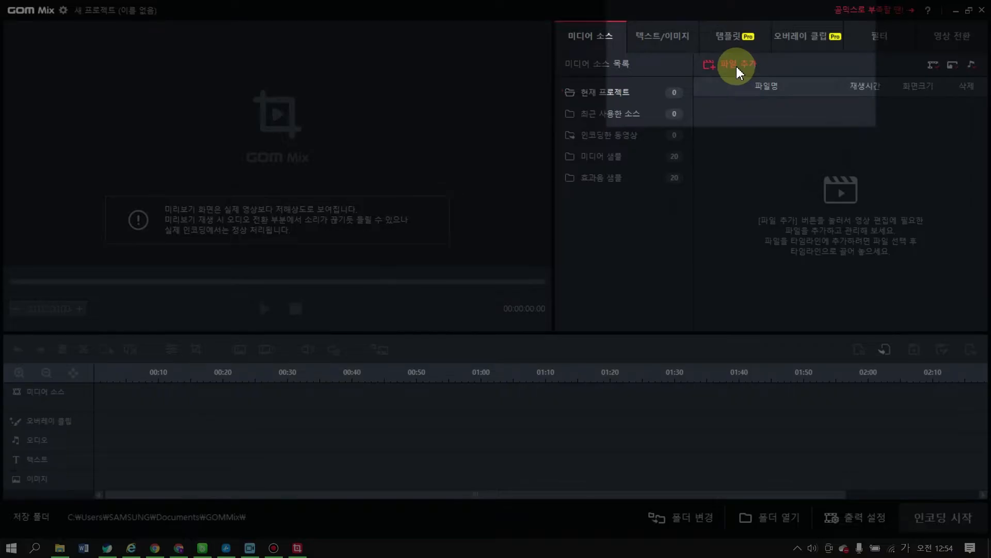
left_click(736, 64)
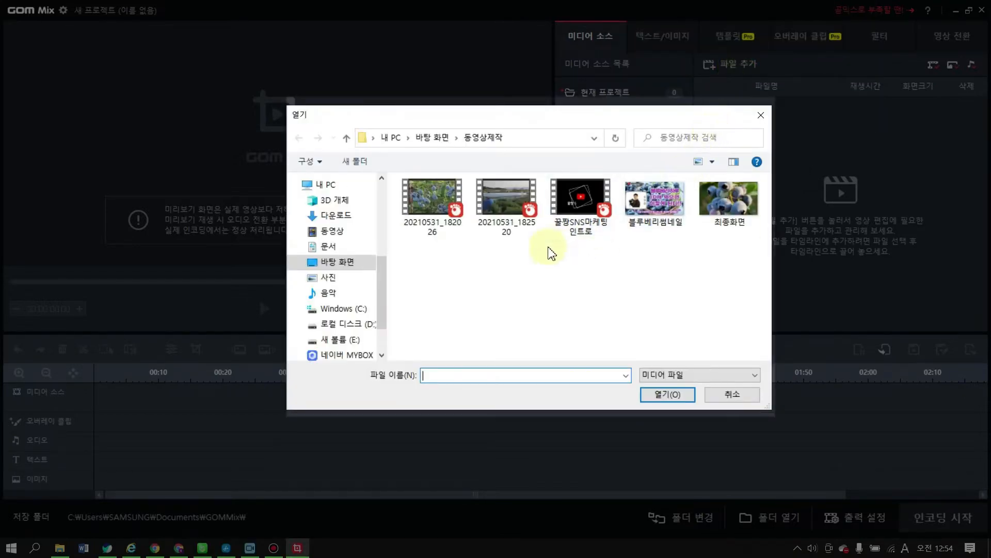
left_click(479, 145)
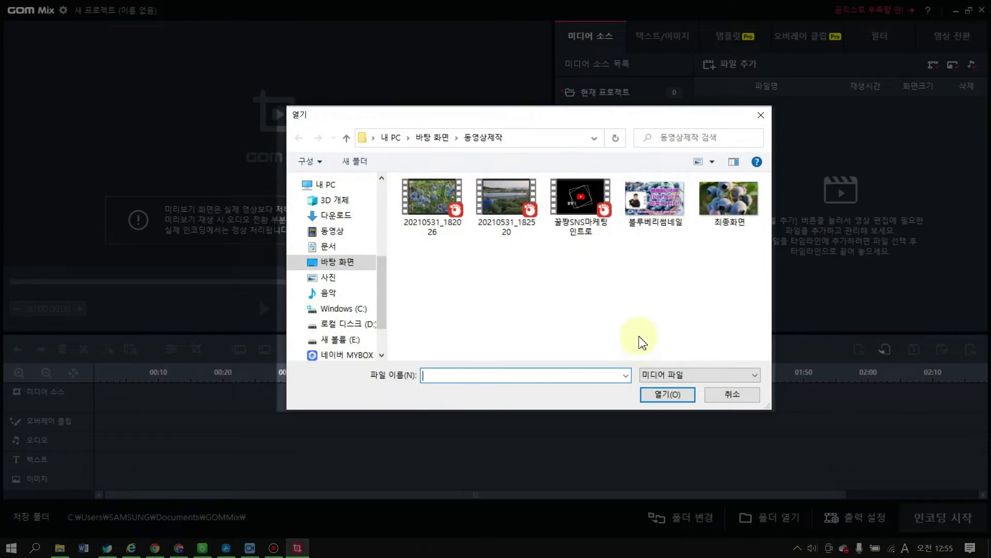
left_click(657, 212)
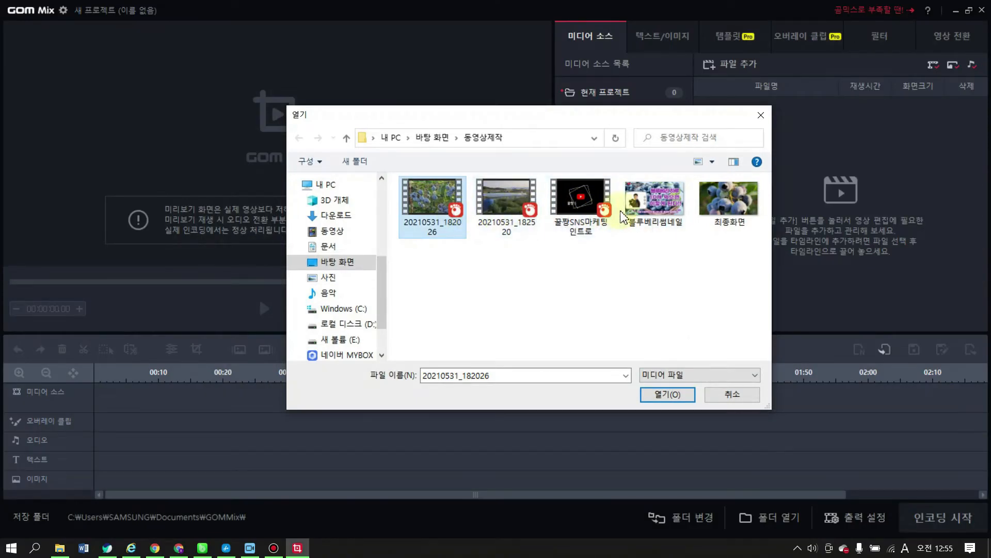
left_click(716, 209, "shift")
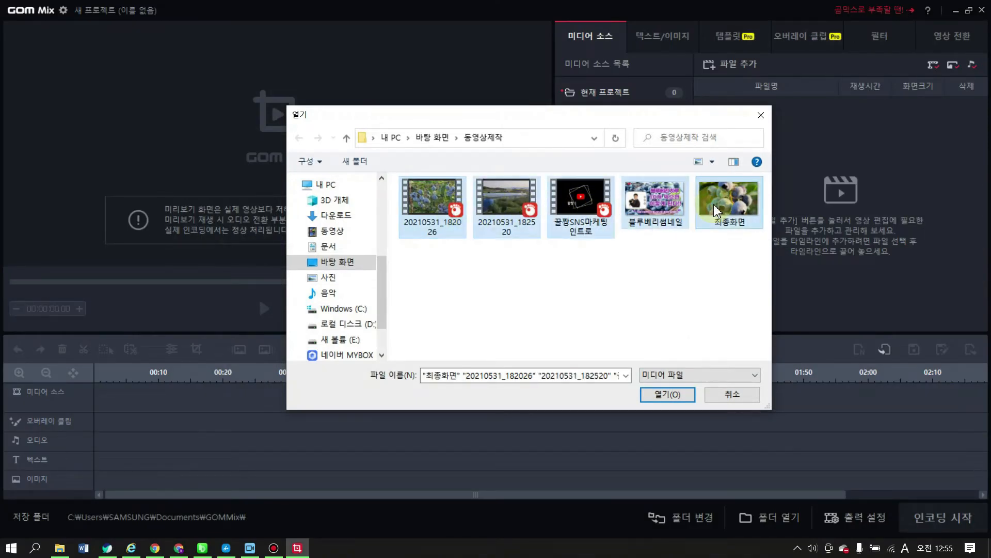
left_click(667, 395)
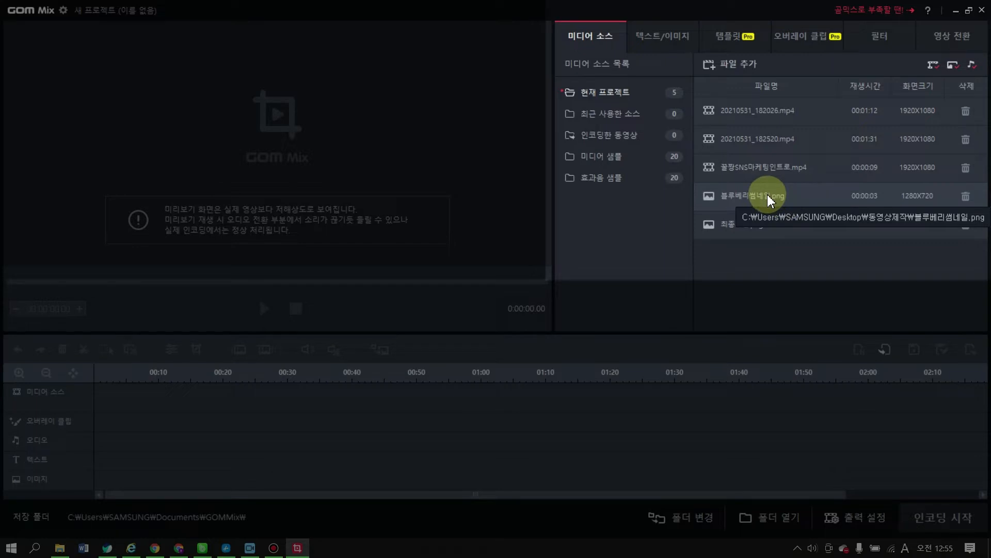
Step: Line up 블루베리썸네일.png, 꿀짱SNS마케팅인트로.mp4, 20210531_182026.mp4 and 20210531_182520.mp4 in this order on the 미디어 소스 track
left_click_drag(769, 199, 138, 394)
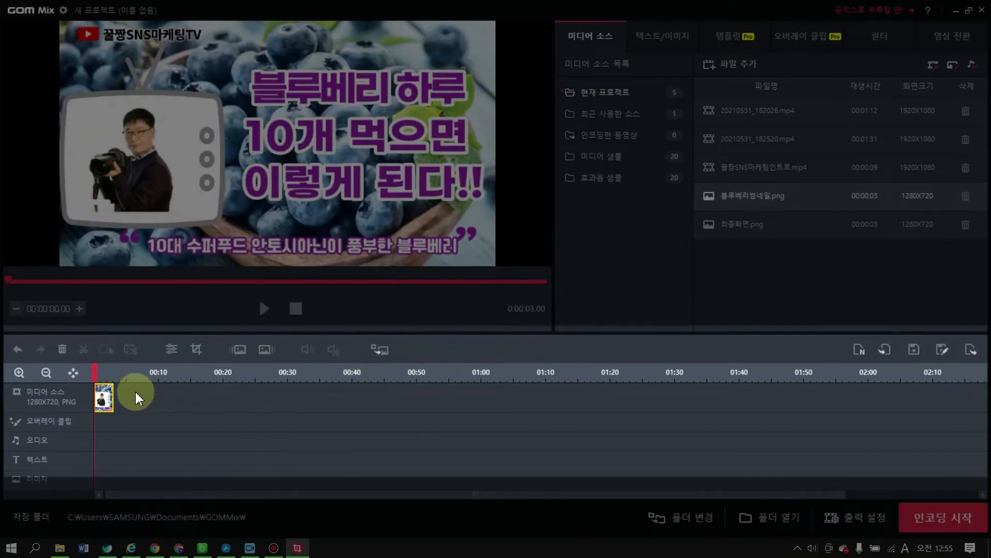
left_click_drag(113, 395, 114, 397)
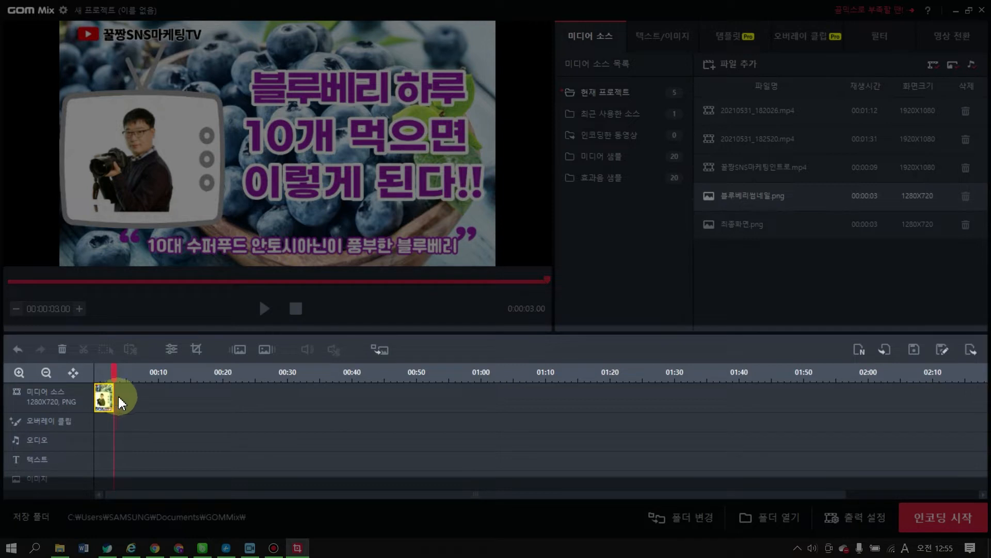
left_click_drag(745, 168, 151, 402)
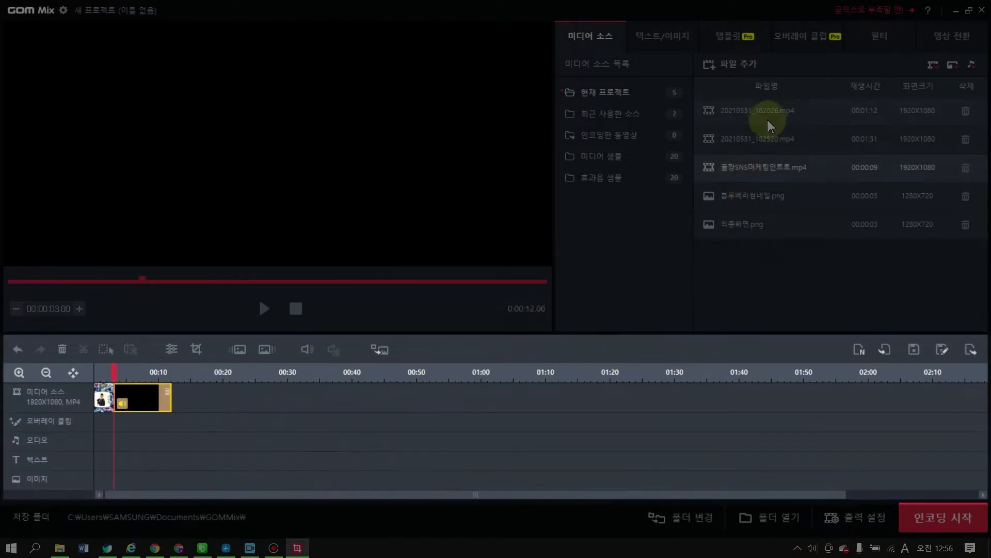
left_click(760, 112)
left_click_drag(760, 114, 296, 409)
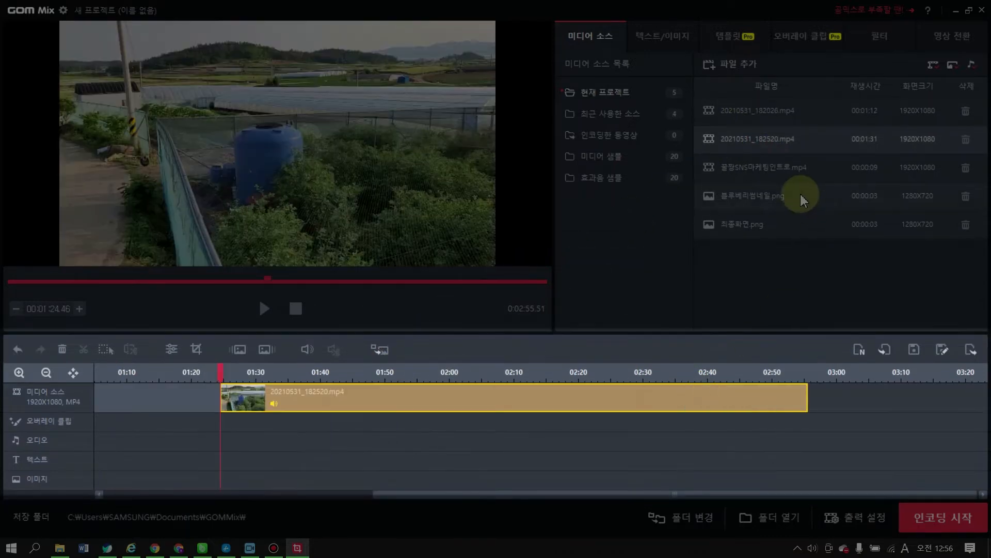
Step: Append the 최종화면 image after the last video and extend it to end at about 3:08
left_click_drag(752, 228, 823, 400)
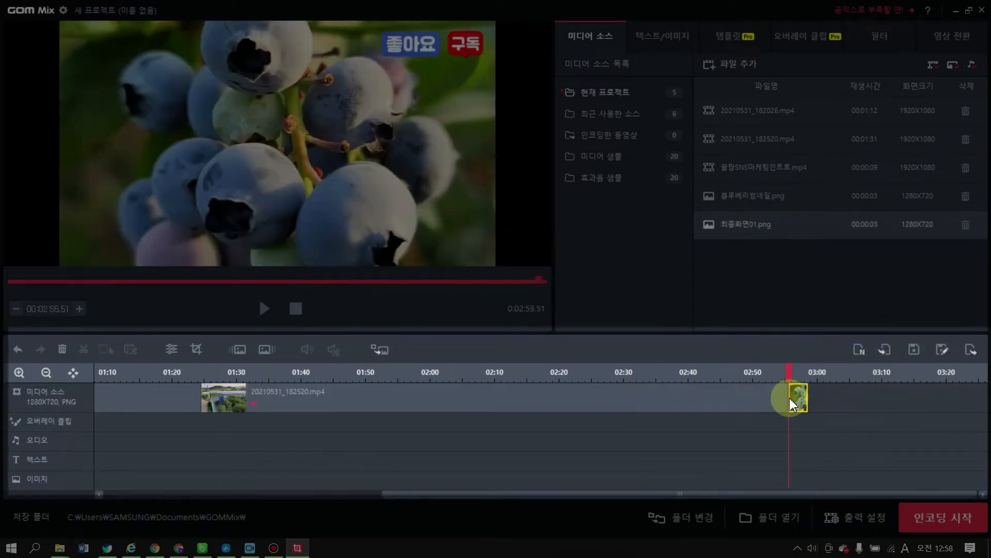
left_click_drag(809, 395, 863, 396)
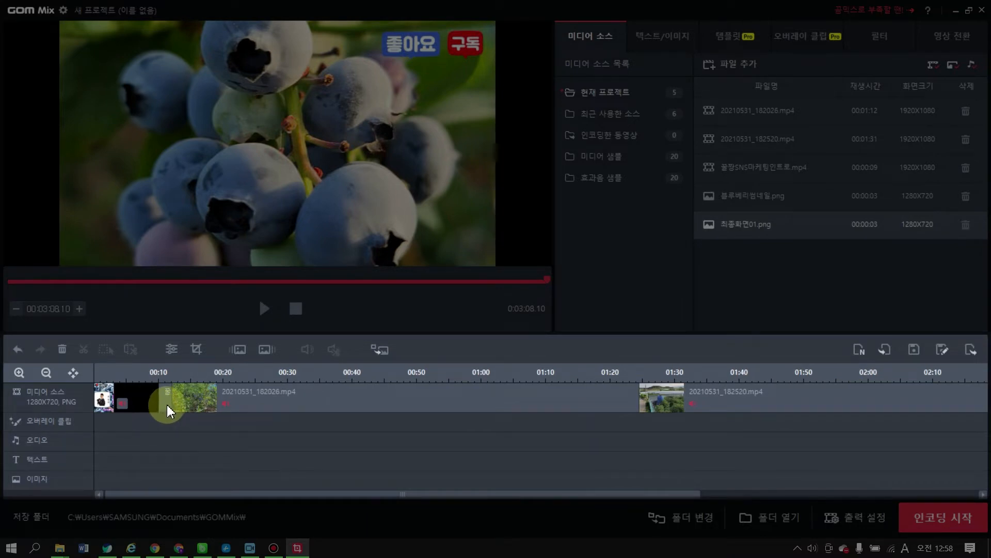
Step: Play the 20210531_182026.mp4 timeline clip, pause at 00:00:21.00 and split it there
left_click(247, 400)
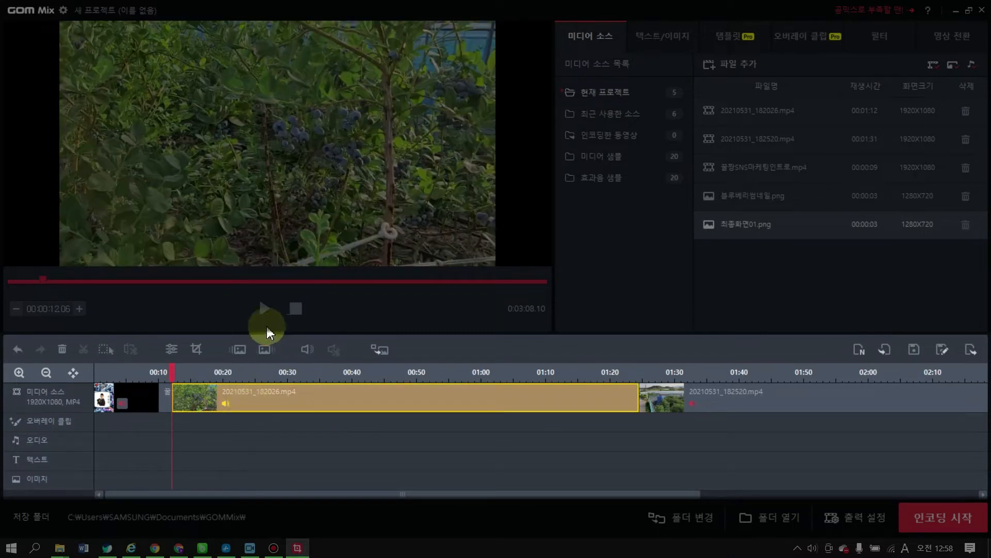
left_click(263, 310)
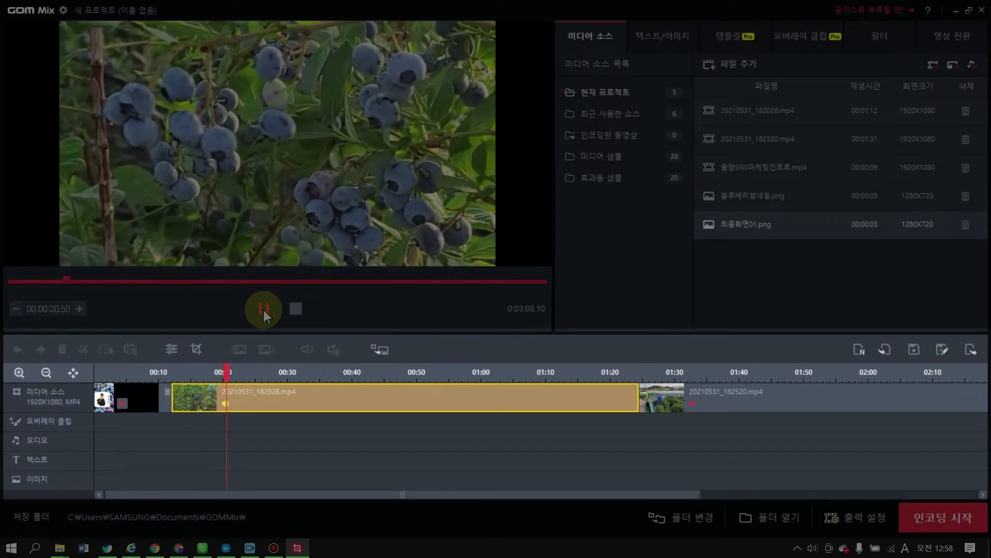
left_click(263, 309)
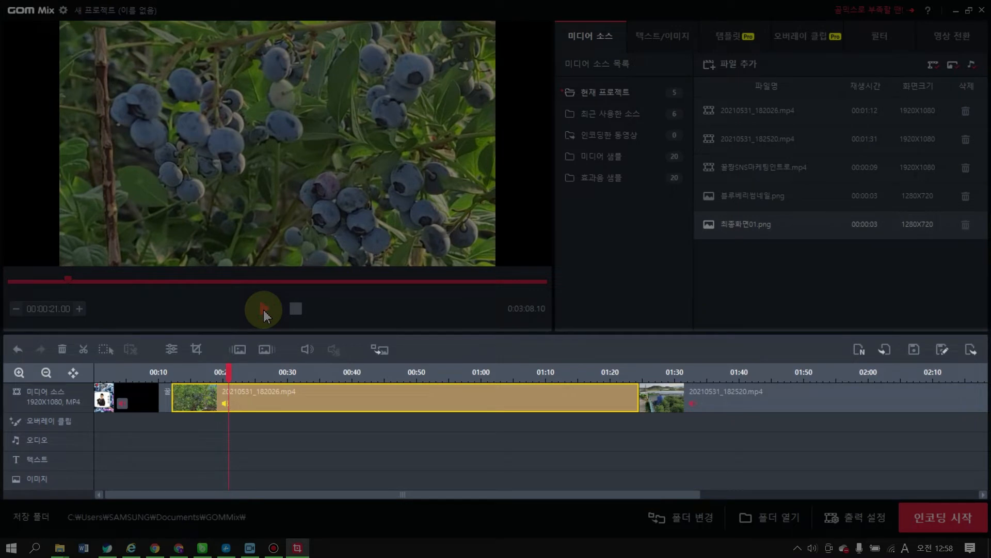
left_click(85, 353)
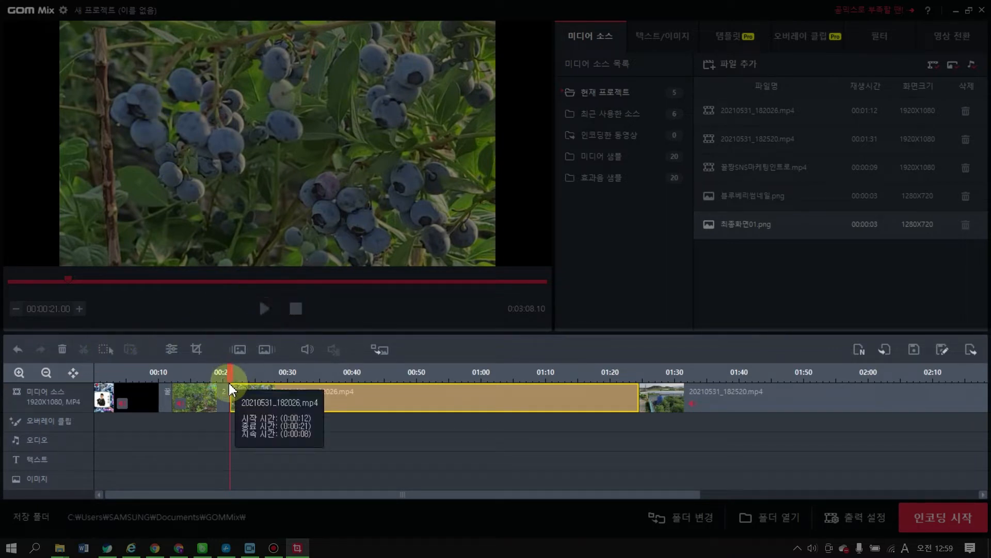
Step: Cut the section between 00:00:25.20 and 00:00:28.90 out of the 20210531_182026.mp4 clip by splitting at both points and deleting the piece
left_click_drag(230, 378, 256, 417)
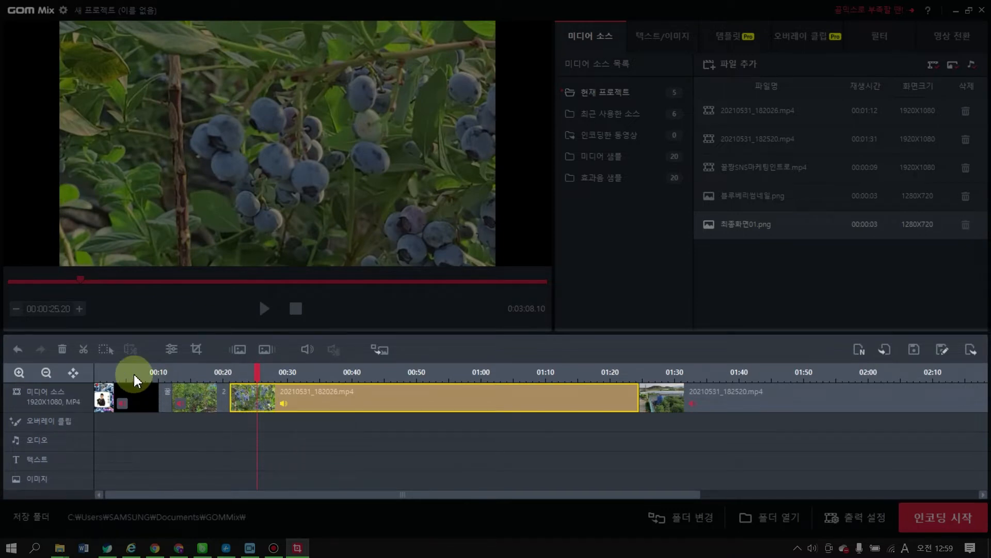
left_click(86, 348)
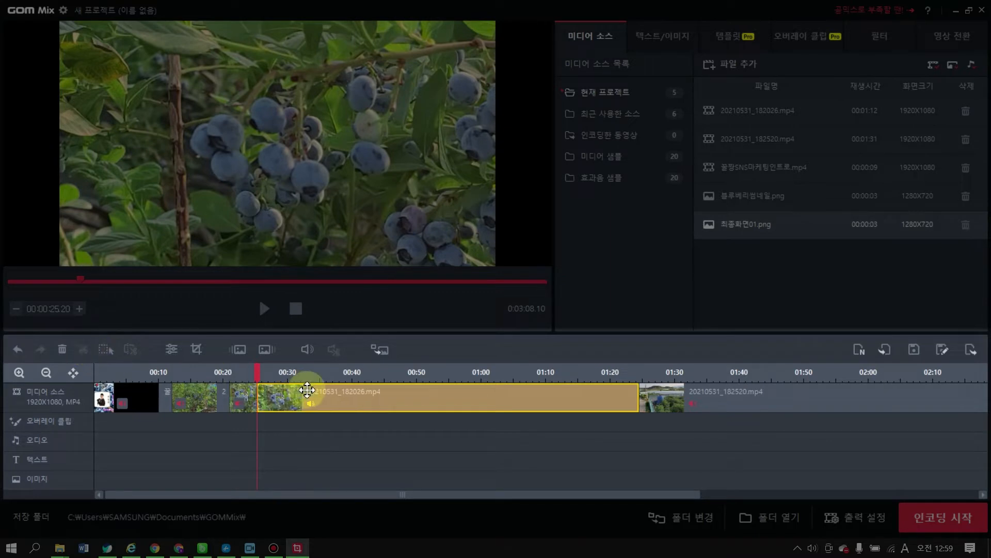
left_click(291, 408)
left_click(256, 380)
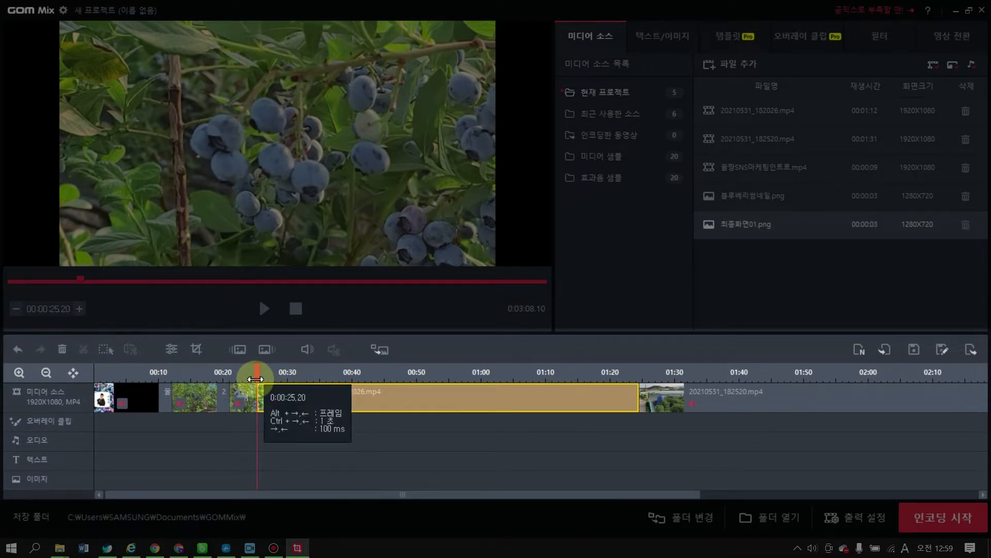
left_click_drag(256, 379, 281, 379)
left_click(89, 353)
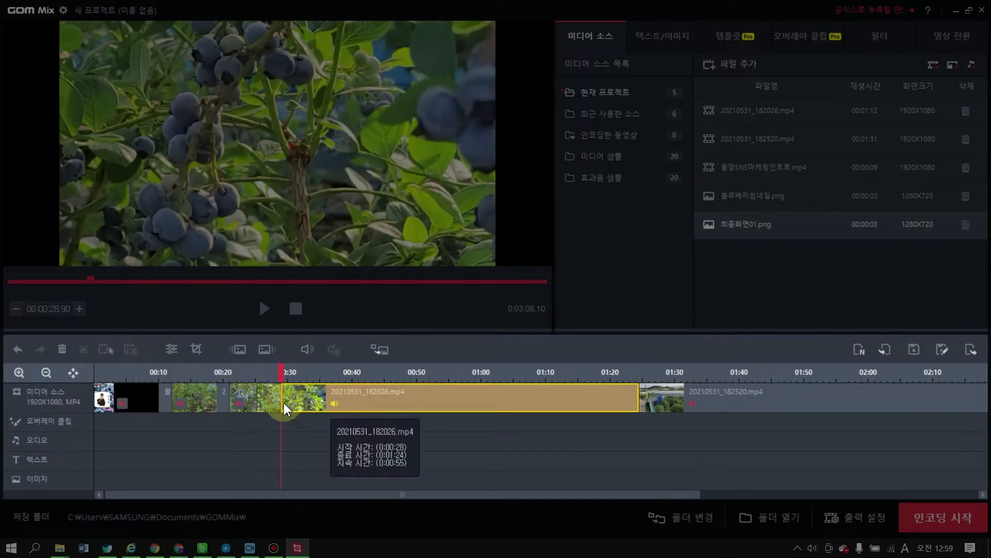
left_click(274, 401)
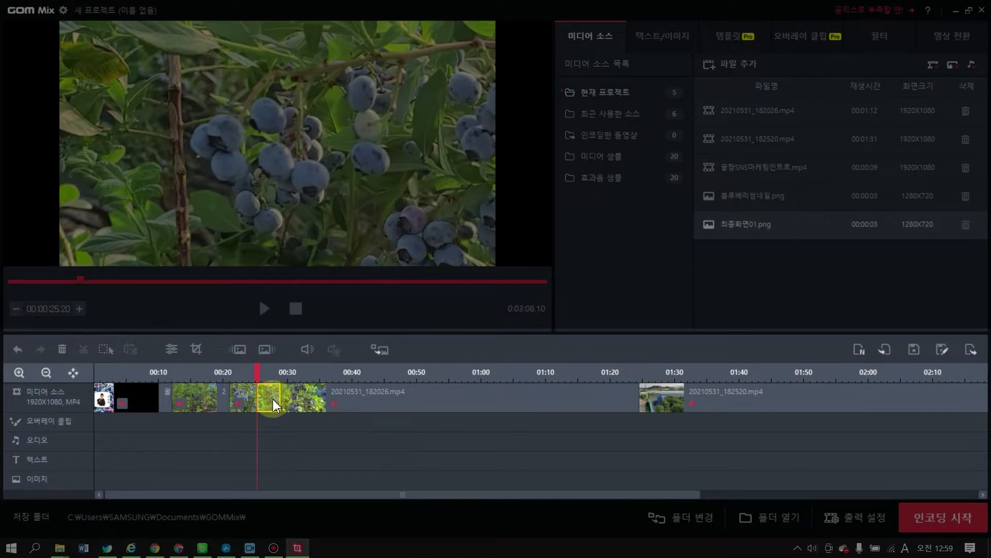
left_click(62, 350)
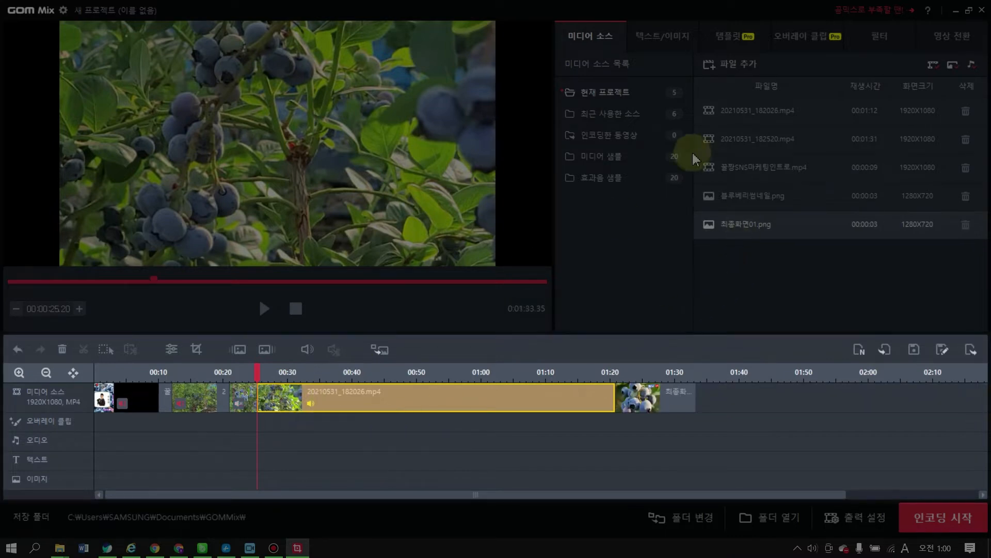
Step: Insert 20210531_182520.mp4 at 00:00:25.20, ahead of the last 20210531_182026.mp4 piece, and undo the latest timeline change
left_click_drag(714, 138, 260, 398)
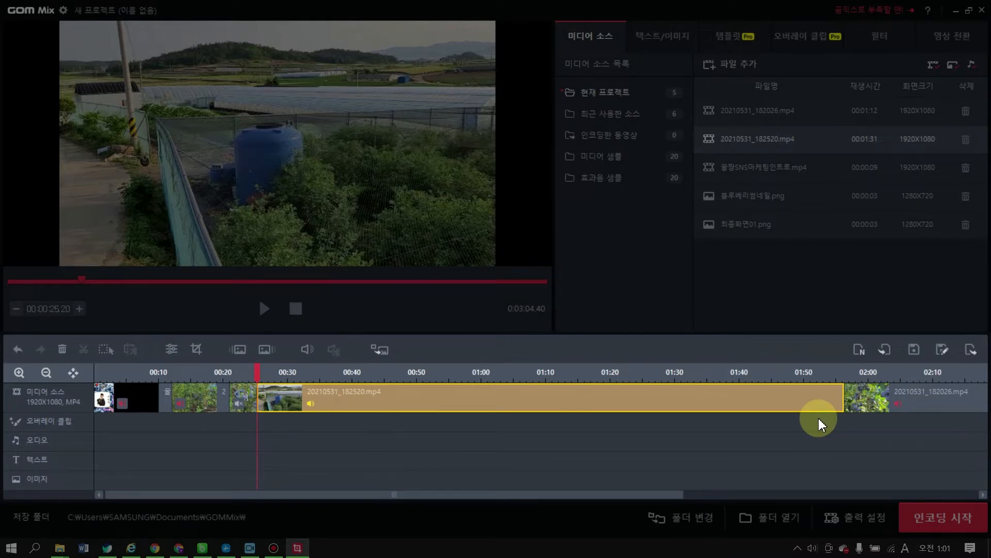
left_click(192, 396)
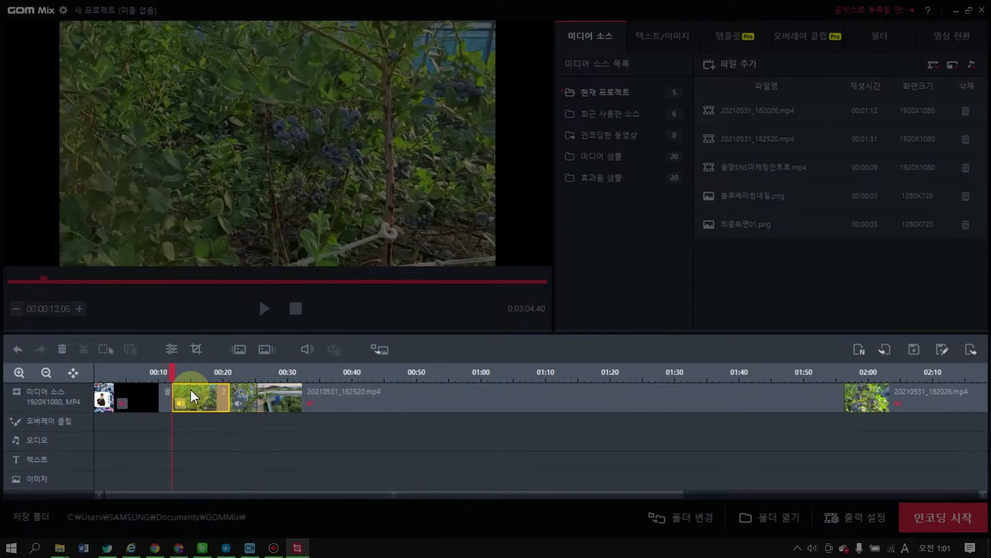
left_click(21, 355)
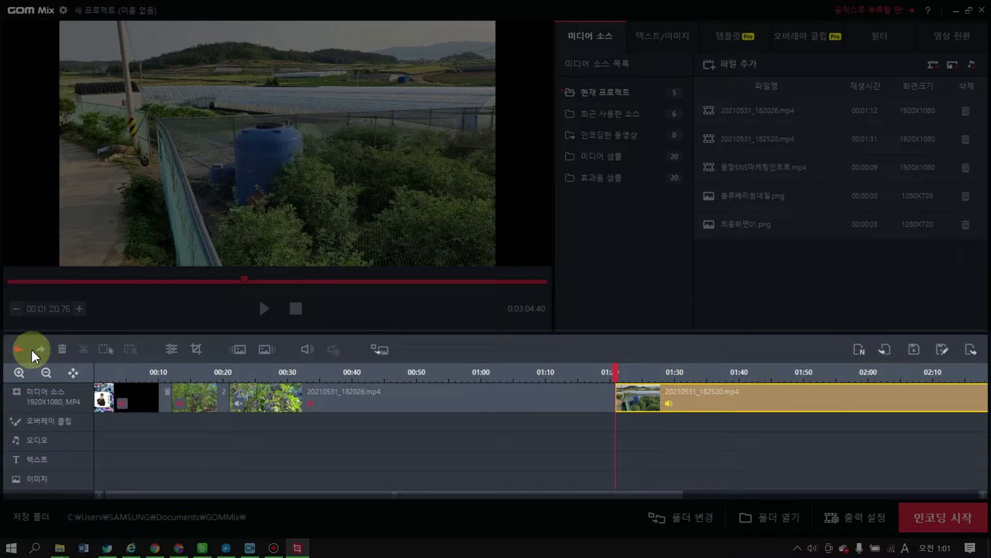
left_click(35, 351)
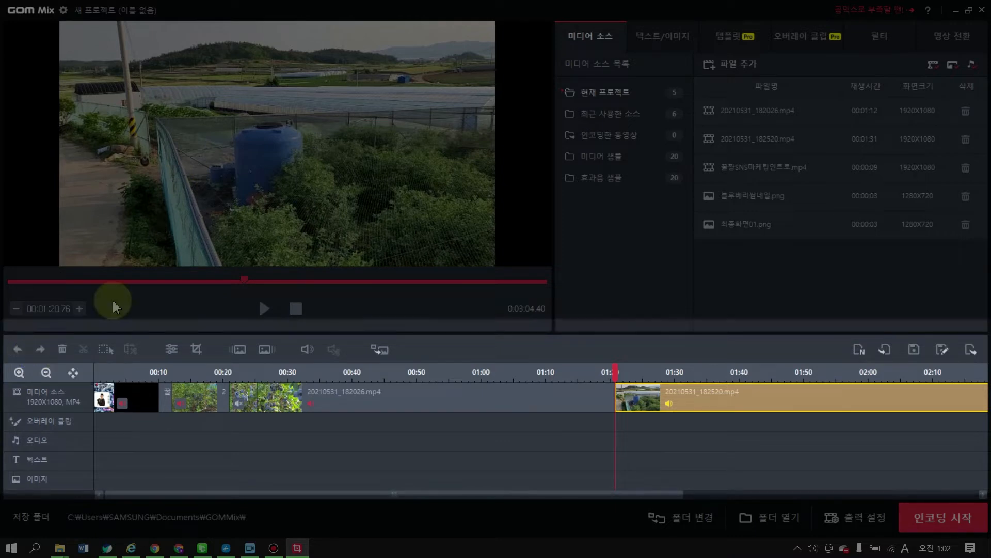
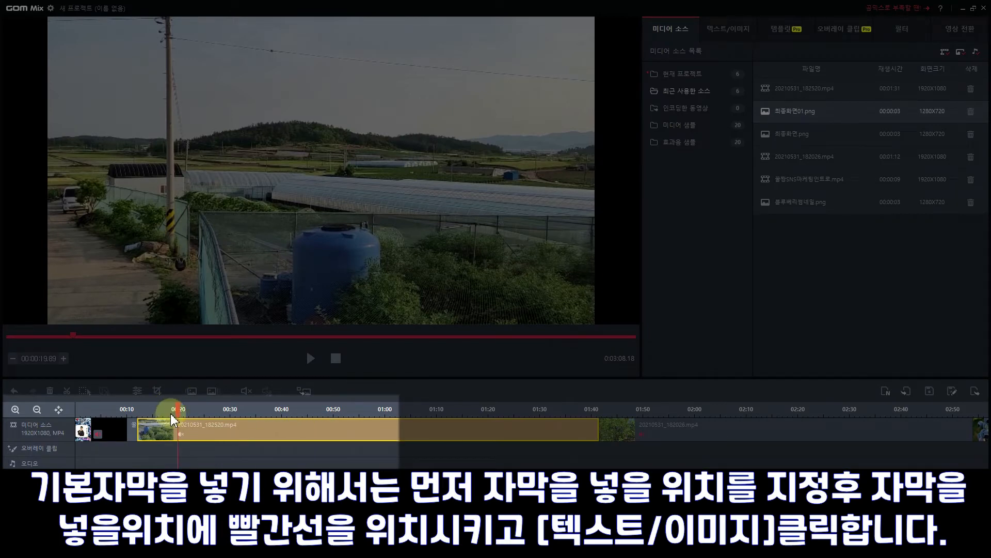
Step: Add a text caption at 00:00:12.06 reading "해남 친환경 무농약블루베리재배 한자리 블루베리농장"
mouse_move(176, 410)
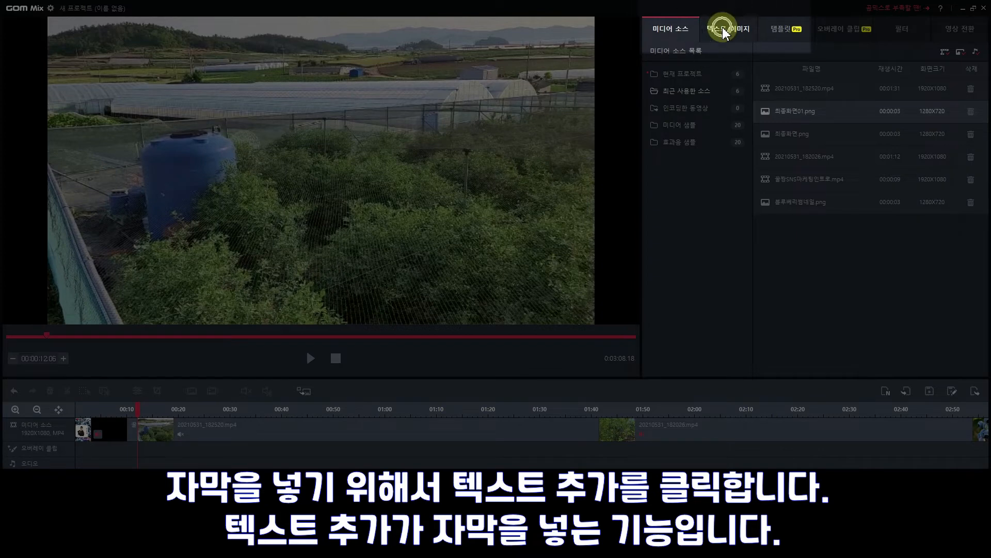
left_click(726, 31)
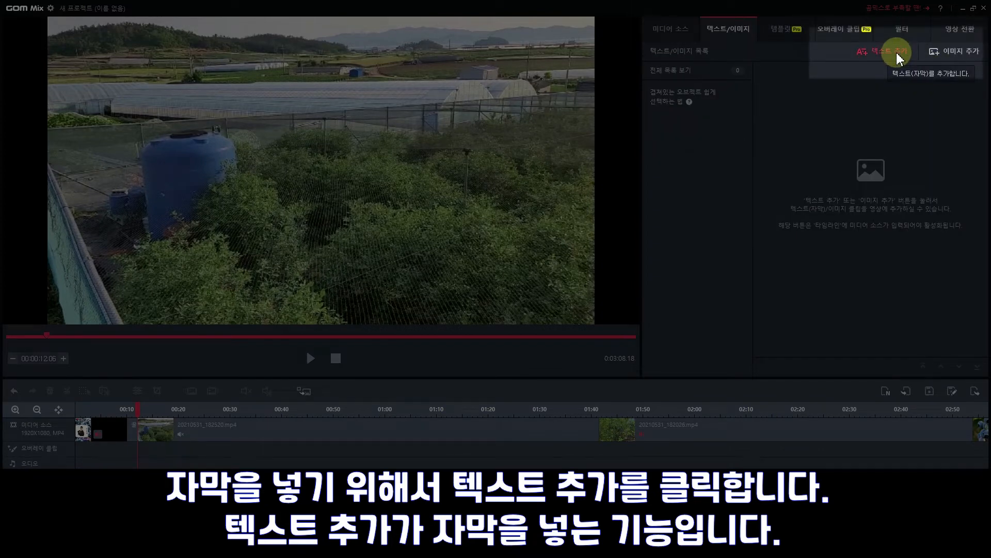
left_click(896, 57)
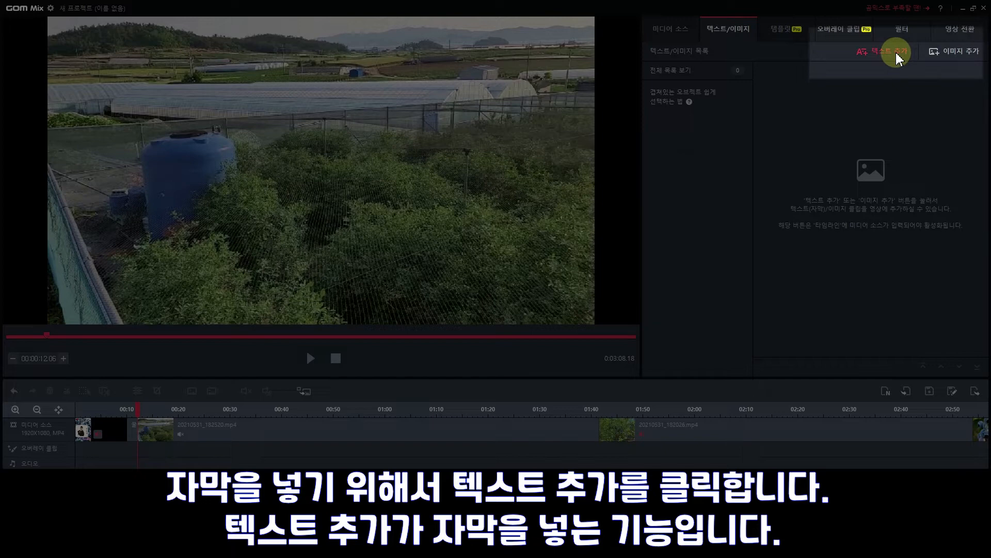
left_click(897, 56)
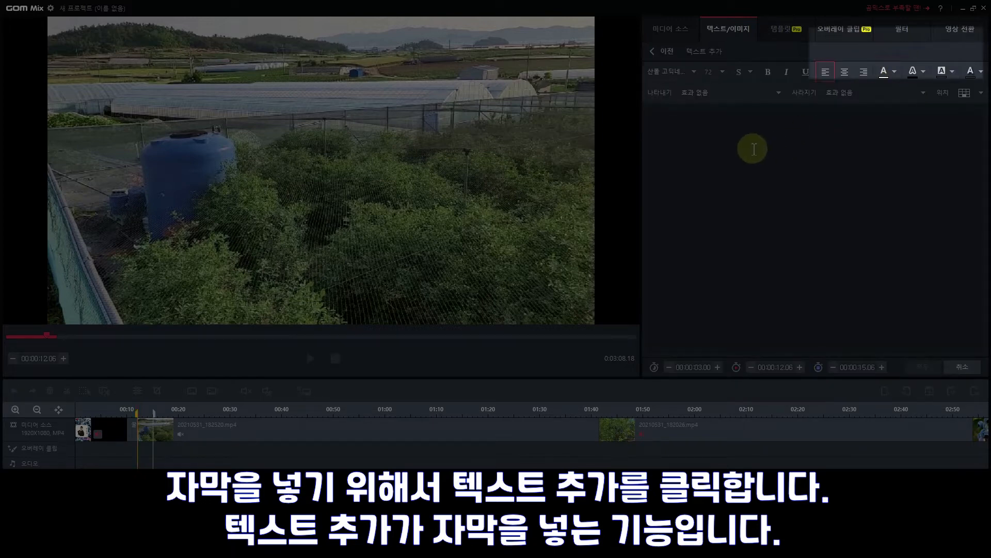
left_click(738, 149)
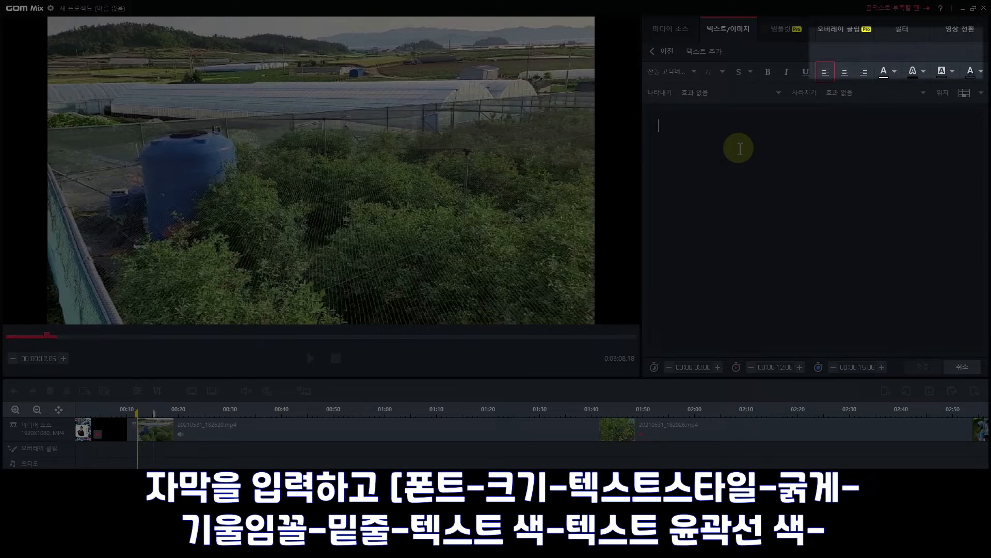
type("해남 친환경 무농약블루베리재배 한자리 블루베리농장")
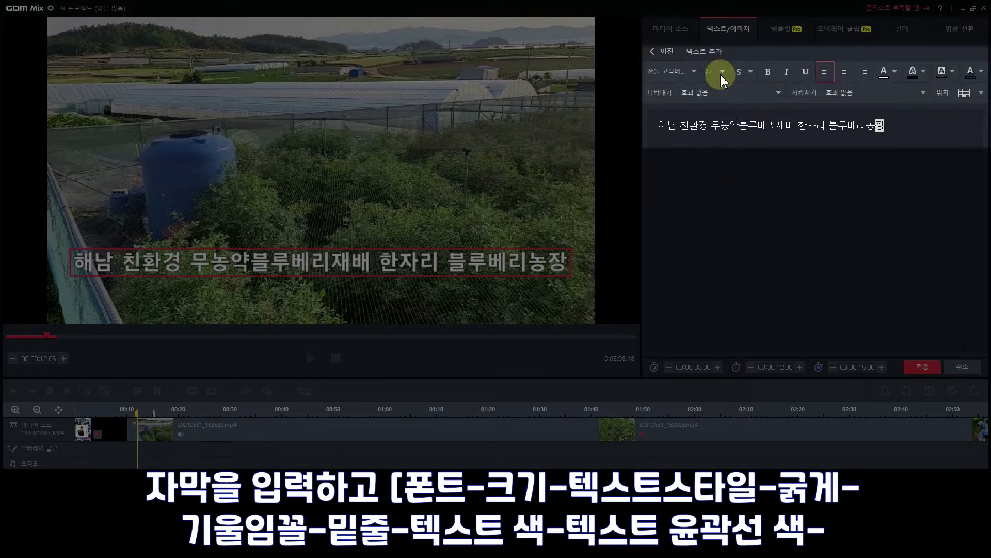
Step: Try the 레시피코리아 Medium font and the preset style with black letters and a yellow outline on the caption
left_click(694, 75)
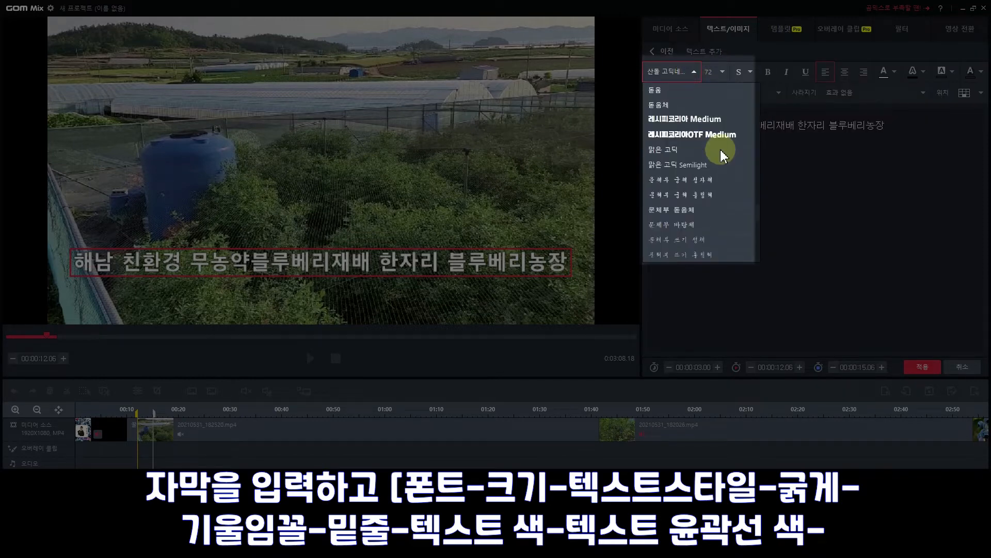
left_click(678, 123)
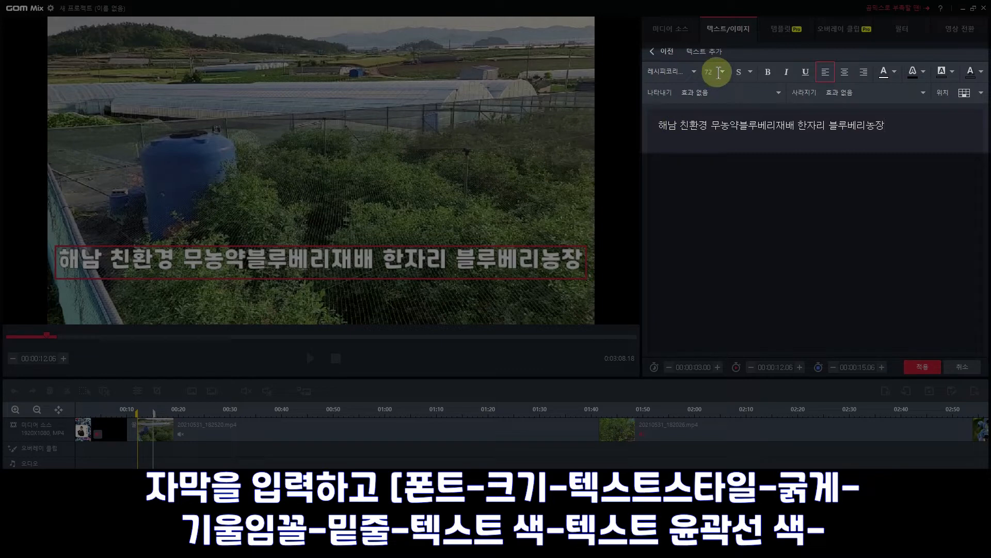
left_click(750, 73)
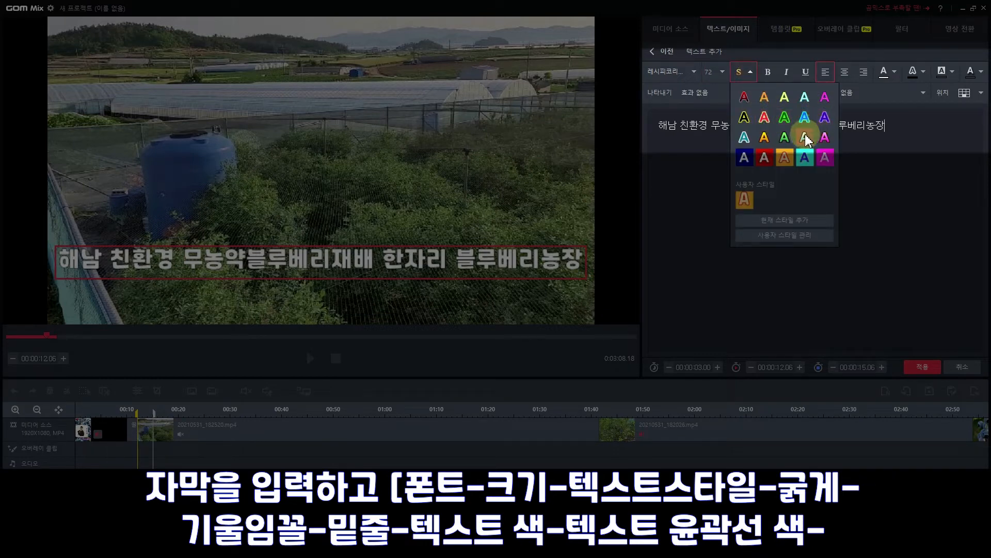
left_click(786, 138)
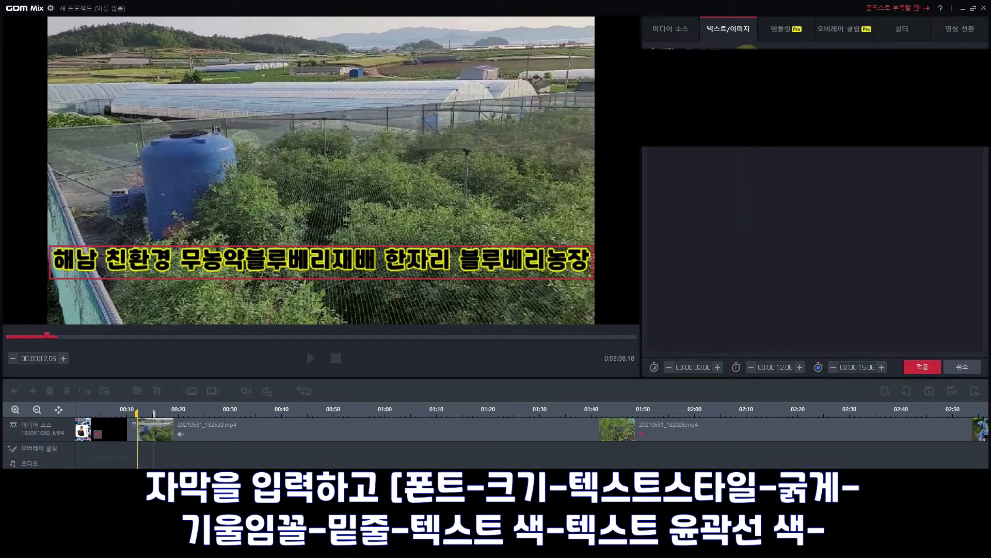
left_click(750, 72)
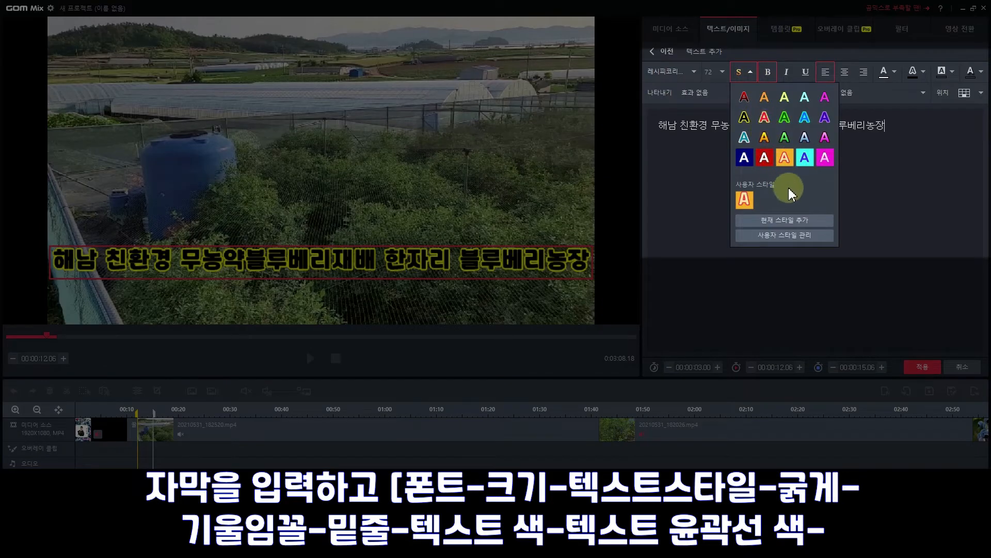
left_click(196, 364)
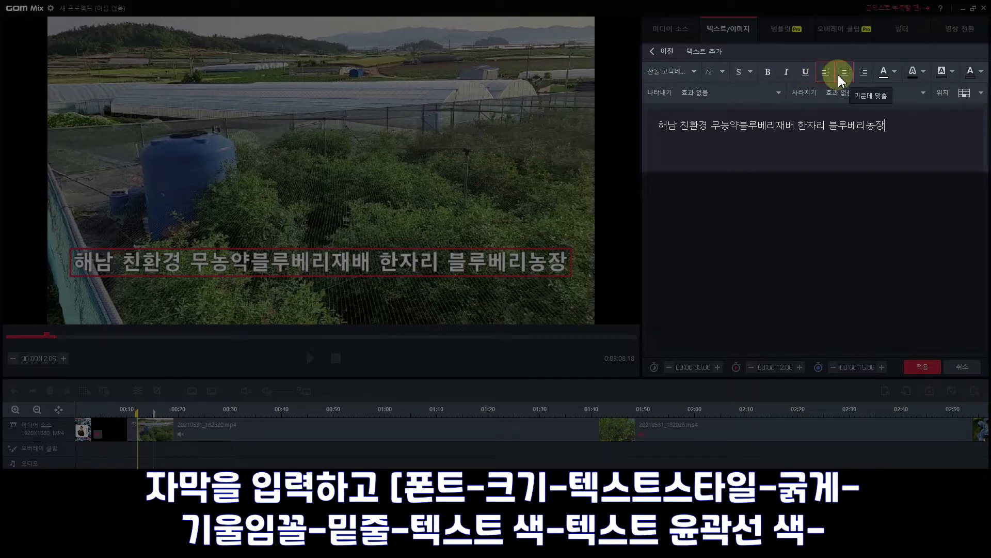
Step: Try no colour and a purple text colour on the caption, and set the text colour back to white
left_click(884, 77)
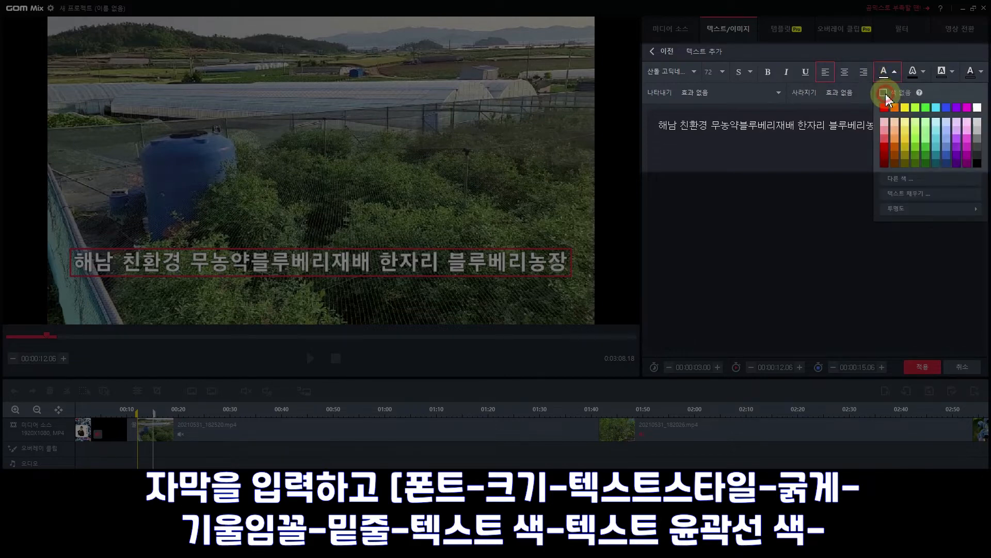
left_click(887, 96)
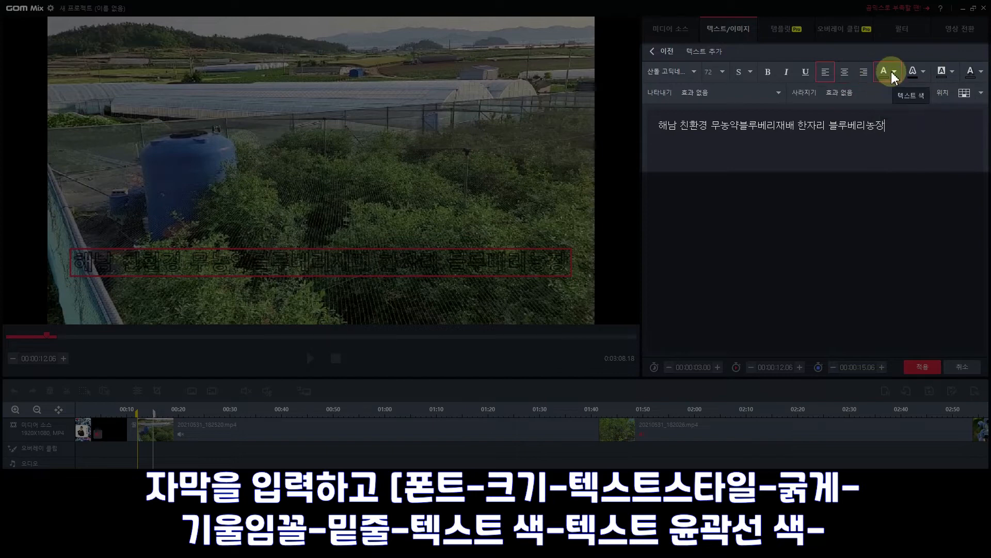
left_click(884, 72)
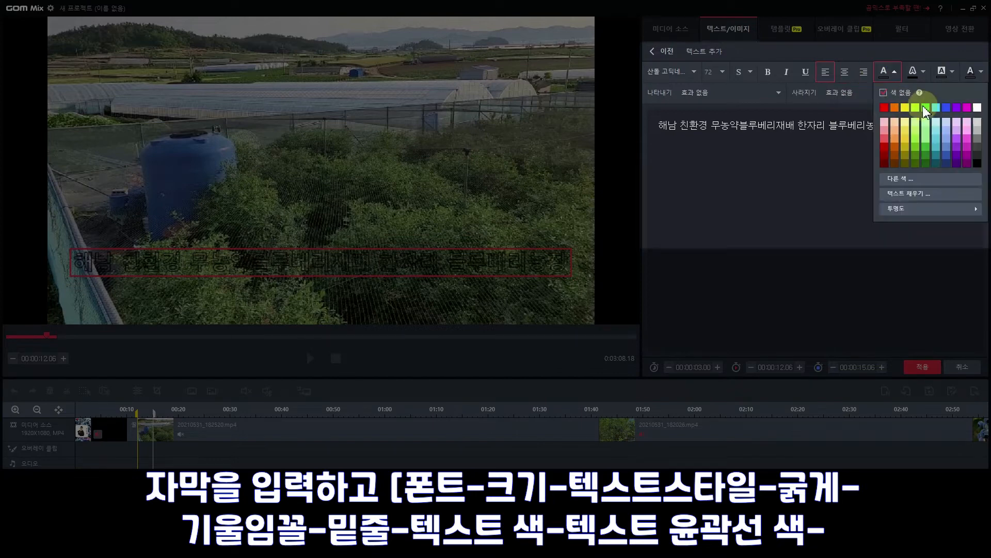
left_click(885, 73)
left_click(956, 148)
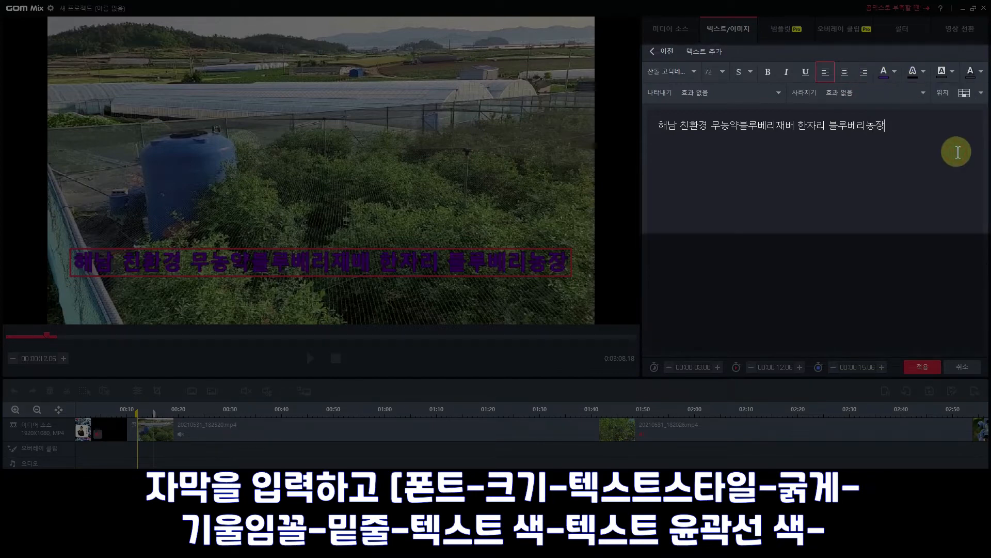
left_click(887, 72)
left_click(977, 108)
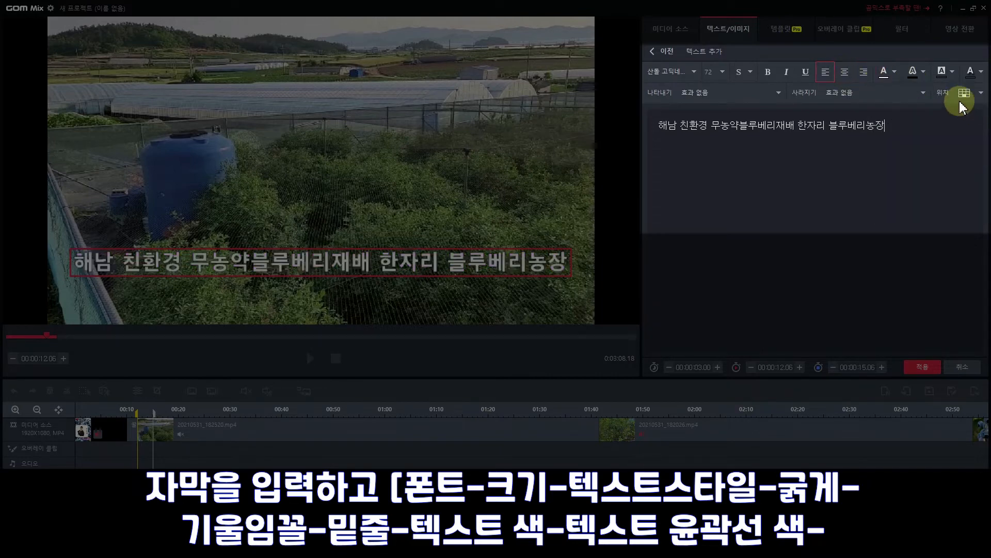
Step: Try a red text outline and a light blue background colour on the caption
left_click(925, 73)
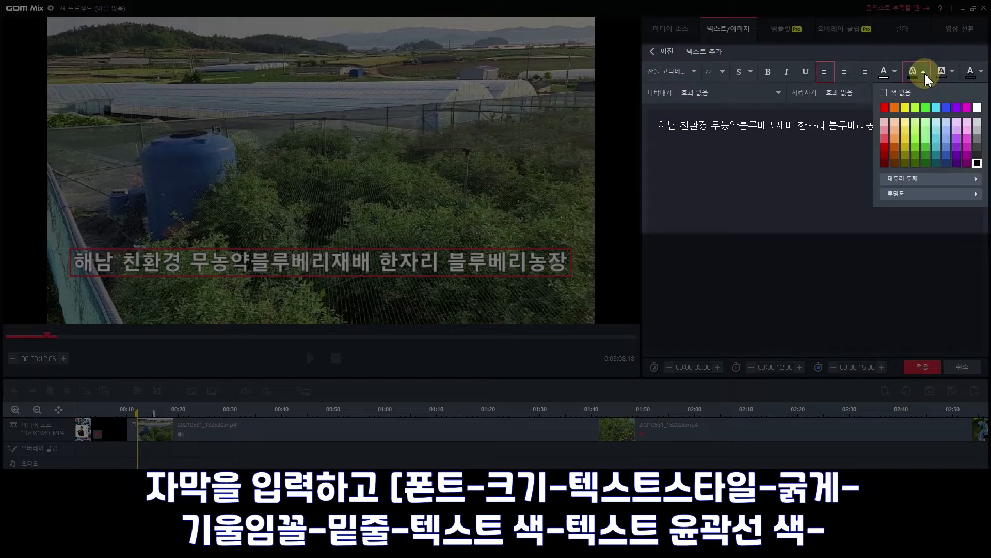
left_click(887, 111)
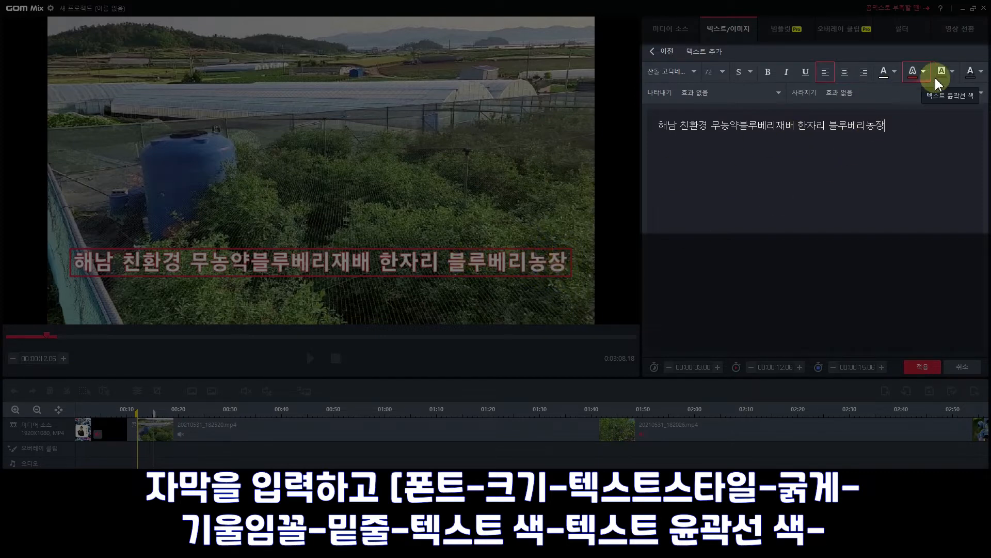
left_click(953, 72)
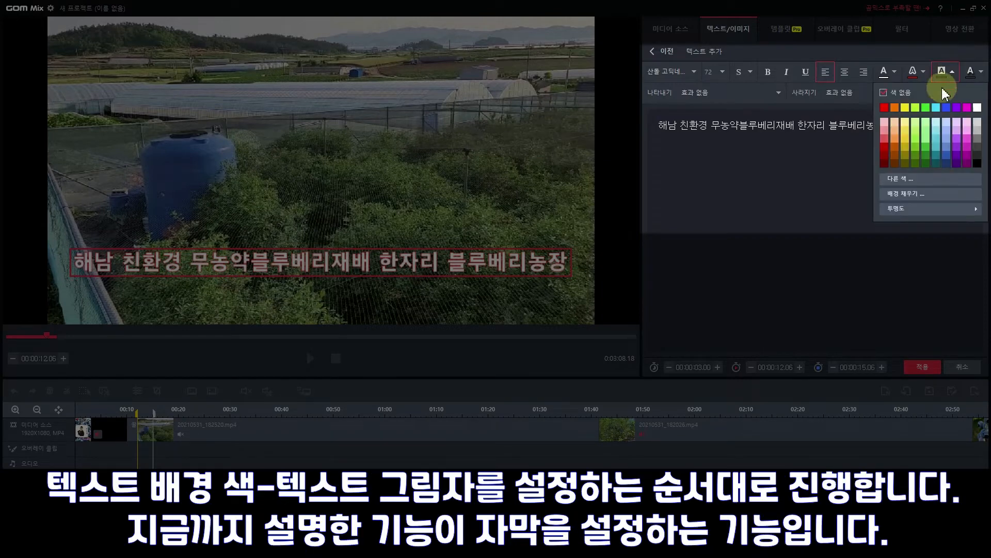
left_click(936, 111)
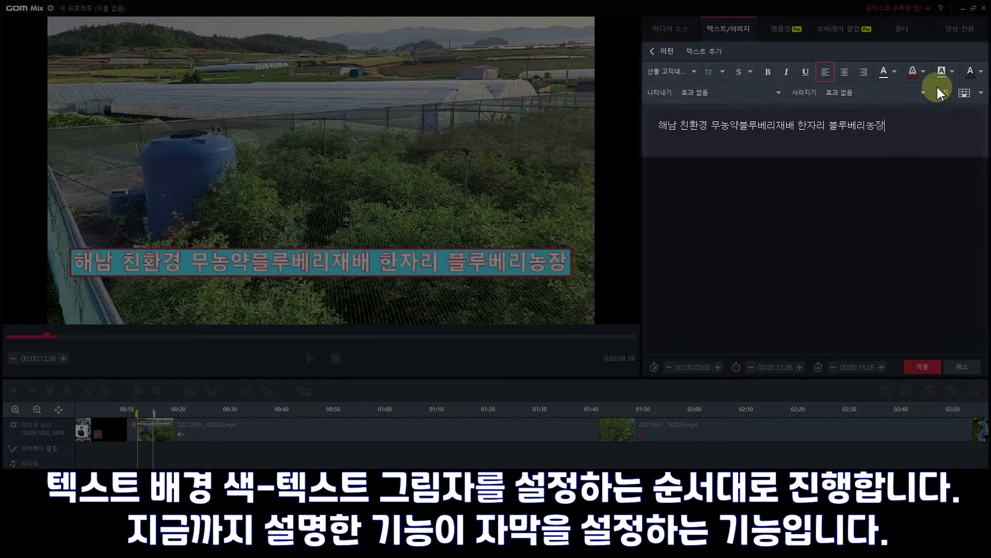
Step: Set both the caption's text outline and its background to no colour (색 없음)
left_click(918, 72)
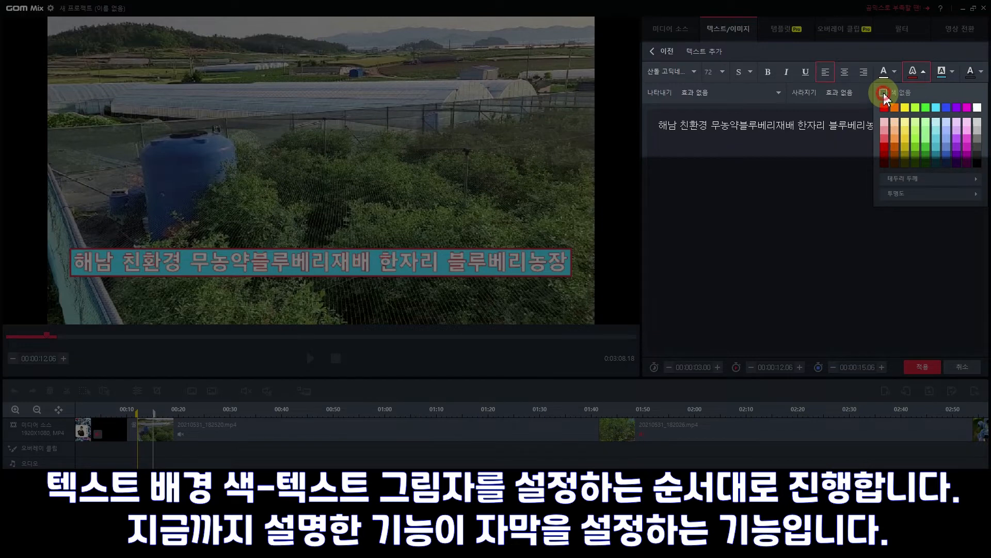
left_click(884, 94)
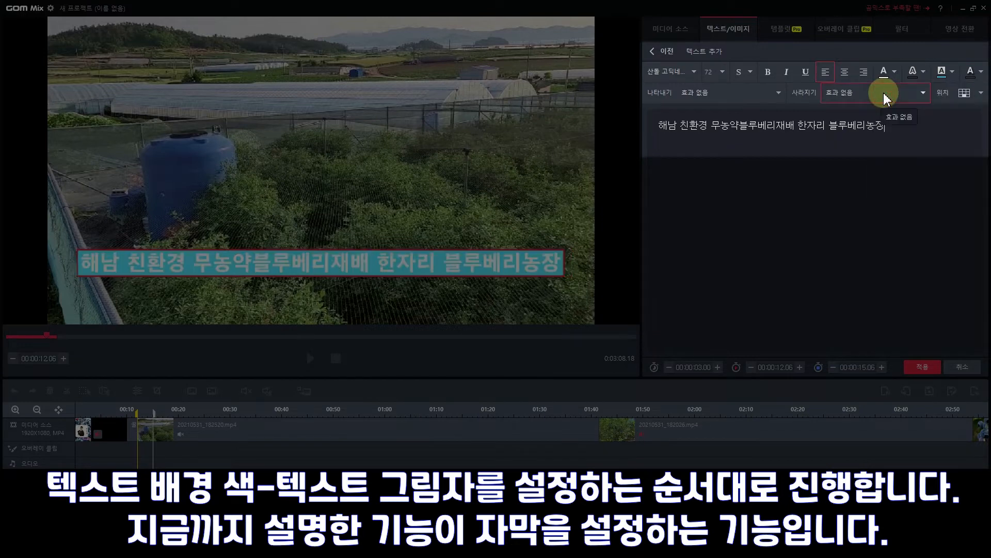
left_click(923, 72)
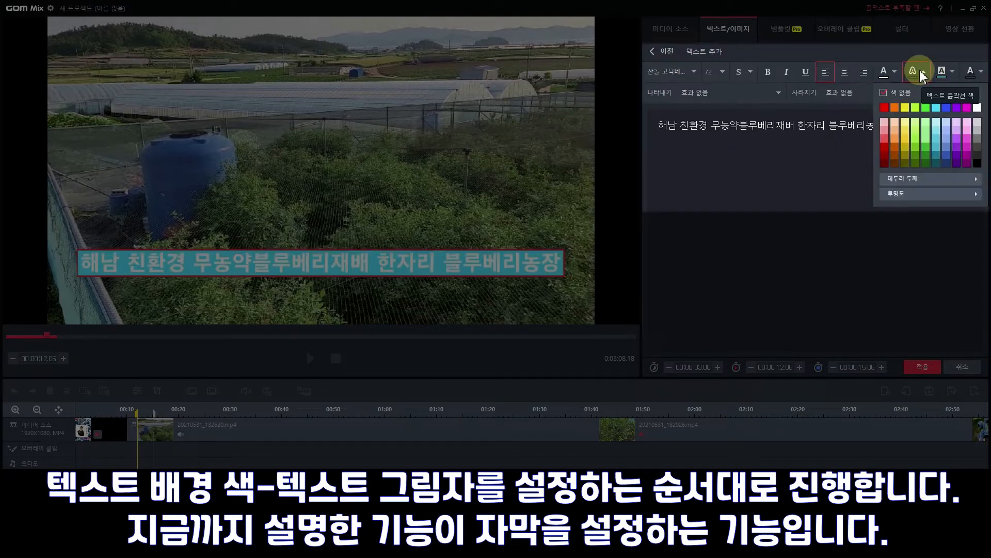
left_click(955, 75)
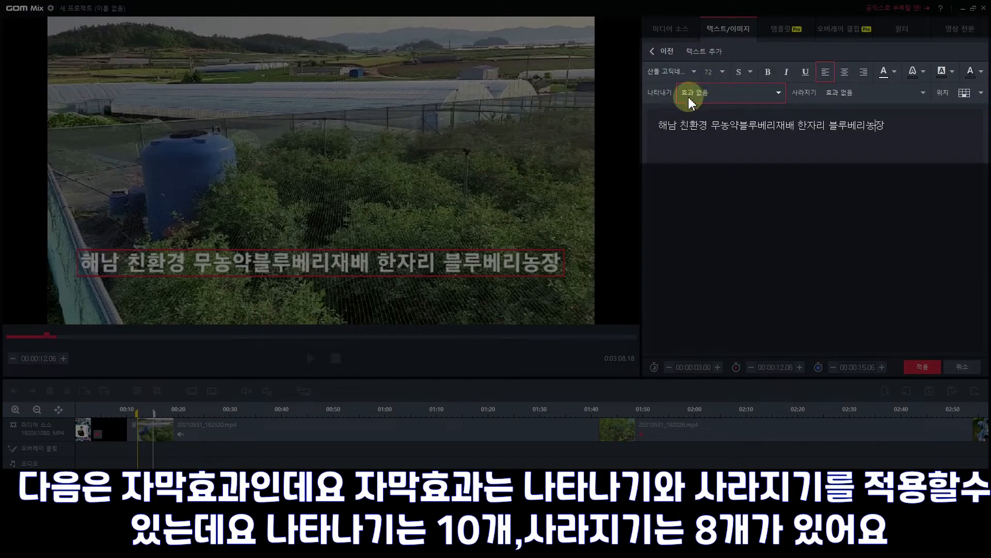
Step: Set the caption's appear effect to 서서히 커지면서 나타나기 and its disappear effect to 아래로 사라지기
left_click(778, 93)
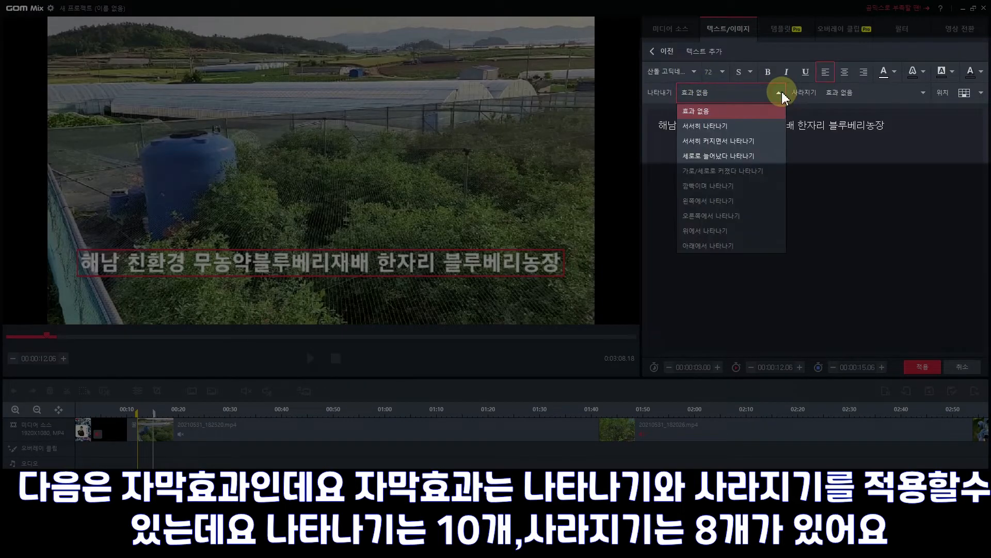
left_click(739, 142)
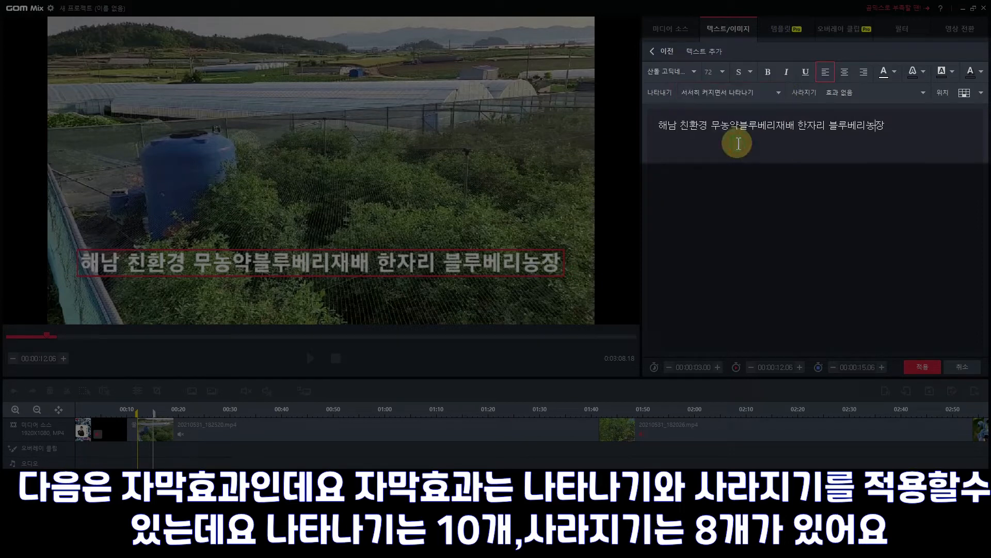
left_click(923, 98)
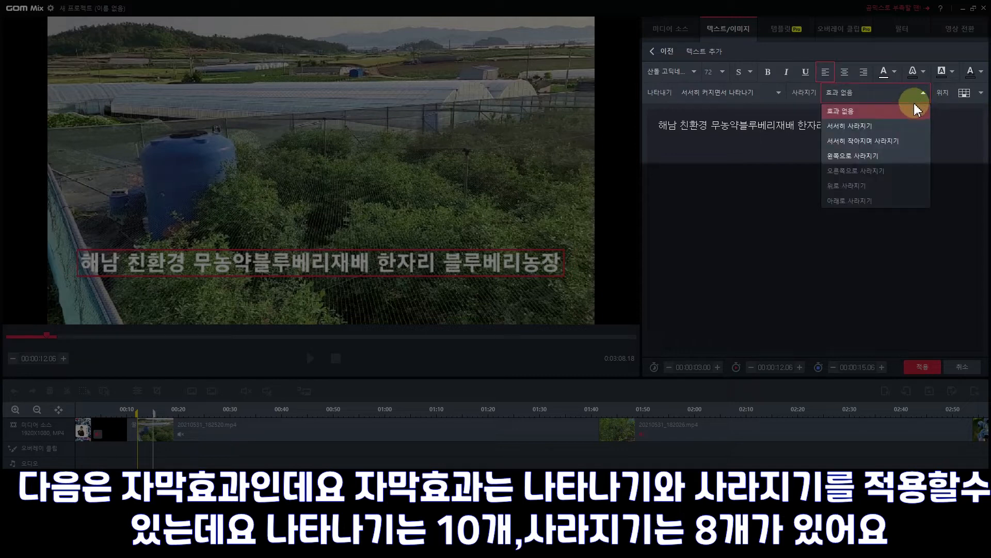
left_click(872, 199)
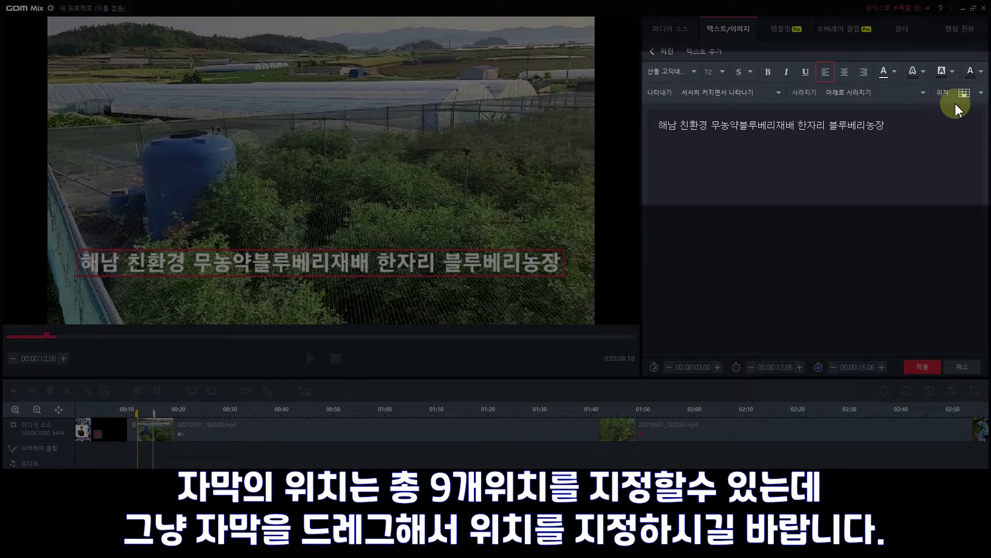
Step: Move the caption down to the bottom edge of the video frame, apply it and preview it from 00:00:12.06
left_click_drag(395, 269, 380, 312)
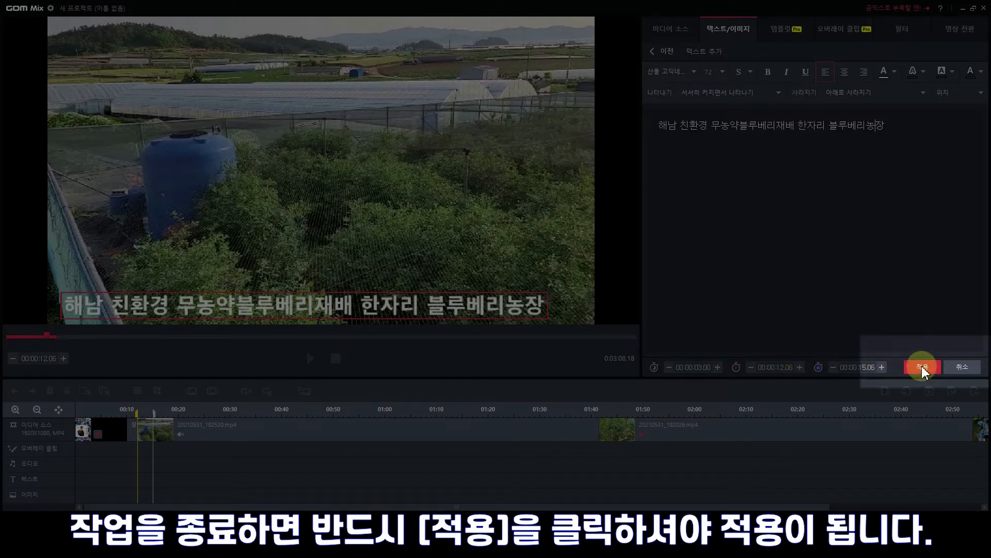
left_click(921, 366)
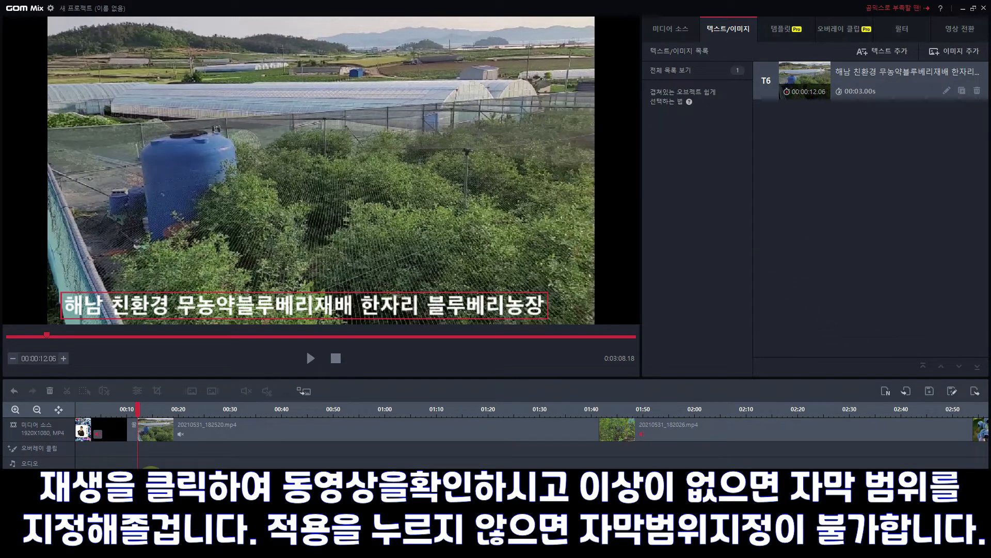
left_click(310, 358)
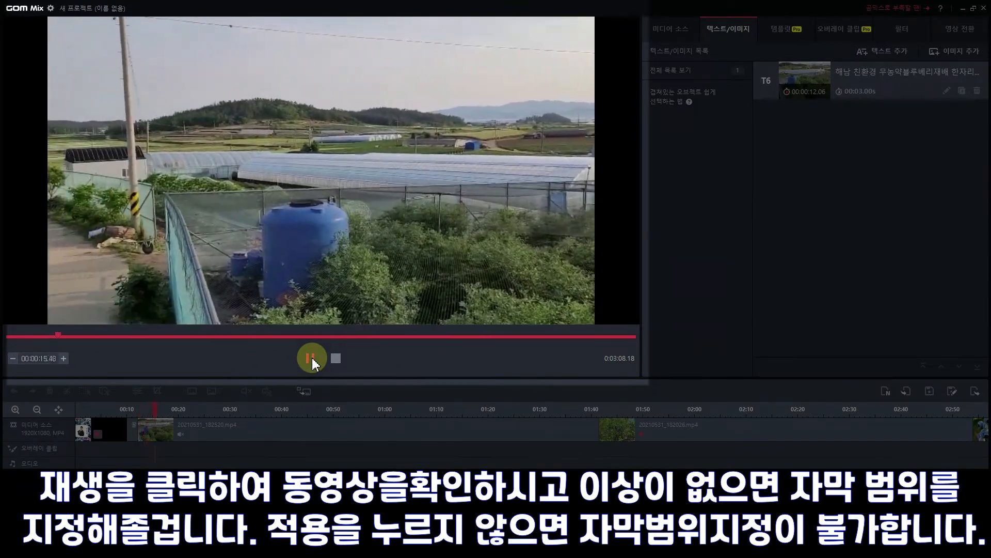
left_click(312, 358)
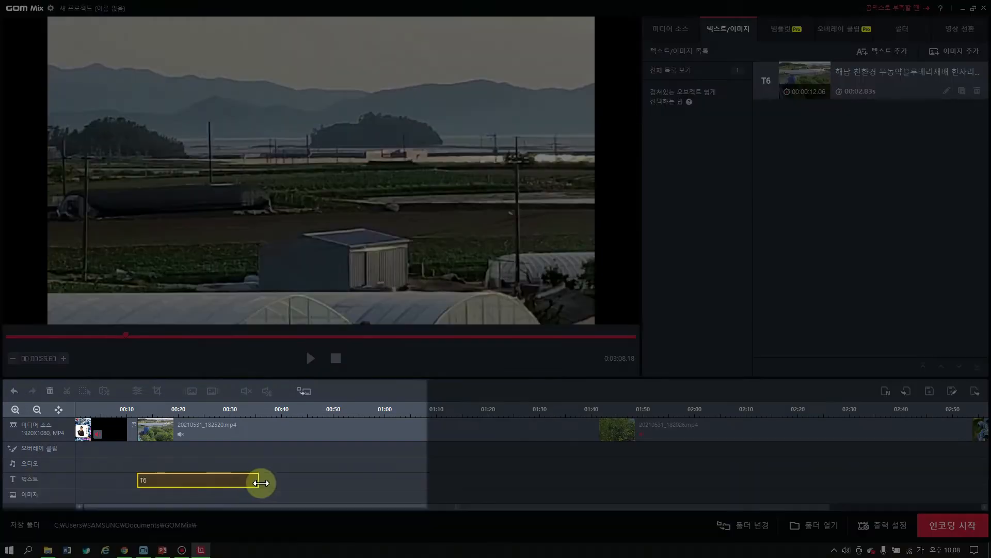
Step: Extend the T6 caption's duration on the timeline to 23.84 s and play back the captioned section
left_click_drag(262, 483, 263, 483)
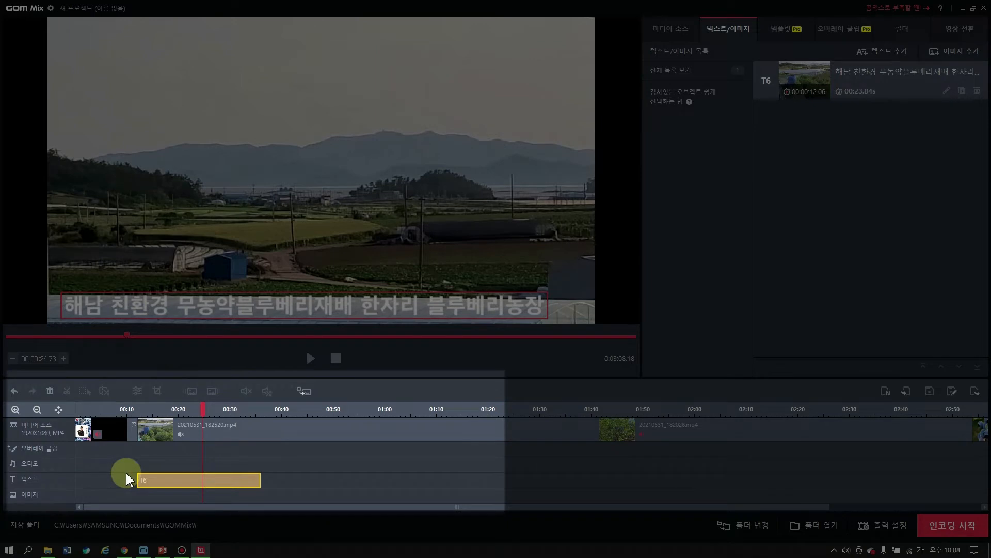
left_click(126, 474)
left_click(310, 358)
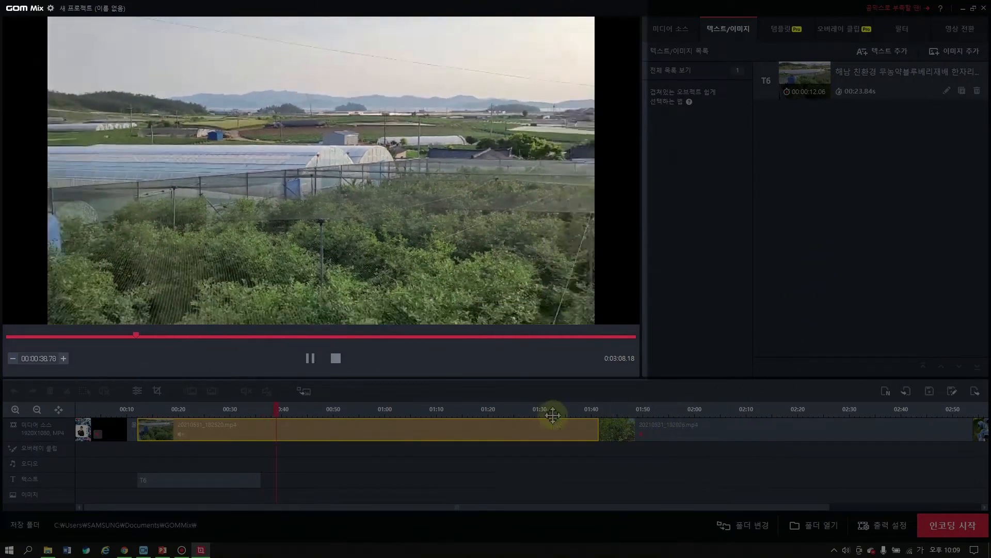
left_click(335, 358)
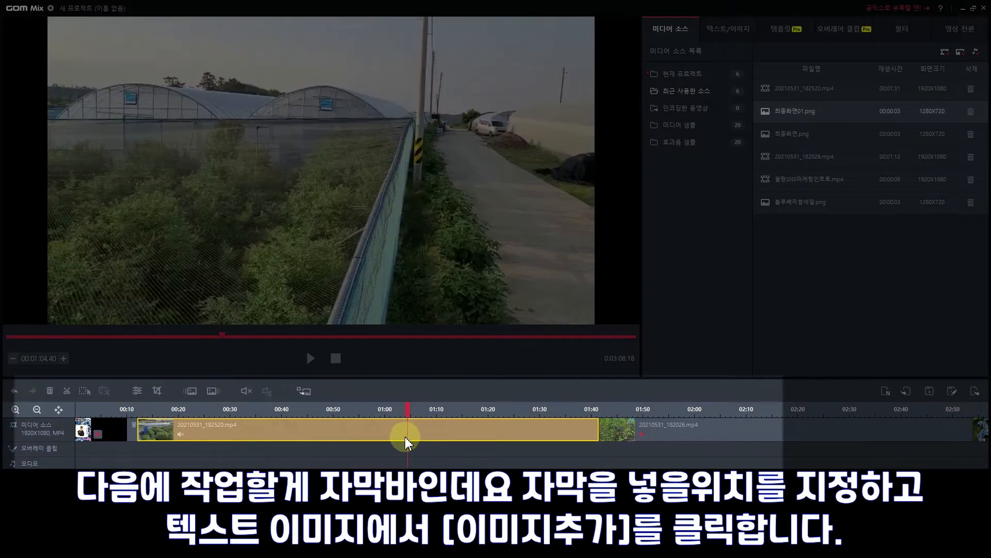
Step: Add the basic image (기본 이미지) 캡션 17 as a caption bar over the 20210531_182026.mp4 clip at 00:02:03.09
left_click_drag(407, 410, 711, 420)
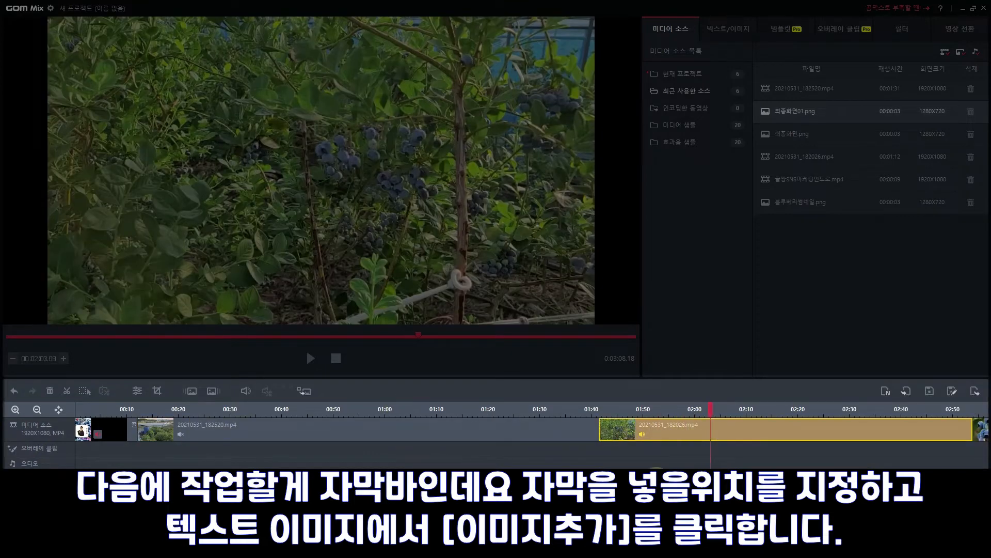
scroll(549, 433, "down", 3)
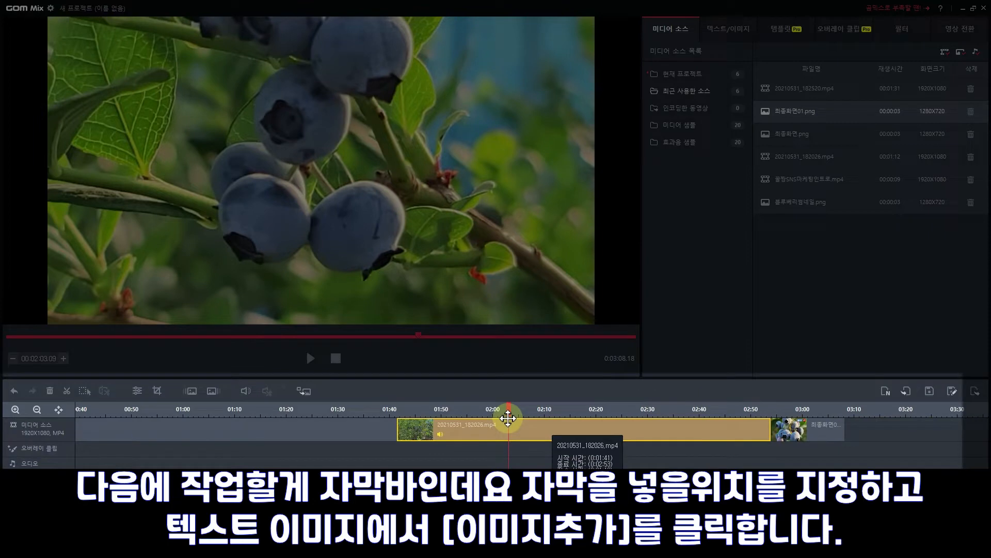
left_click(727, 32)
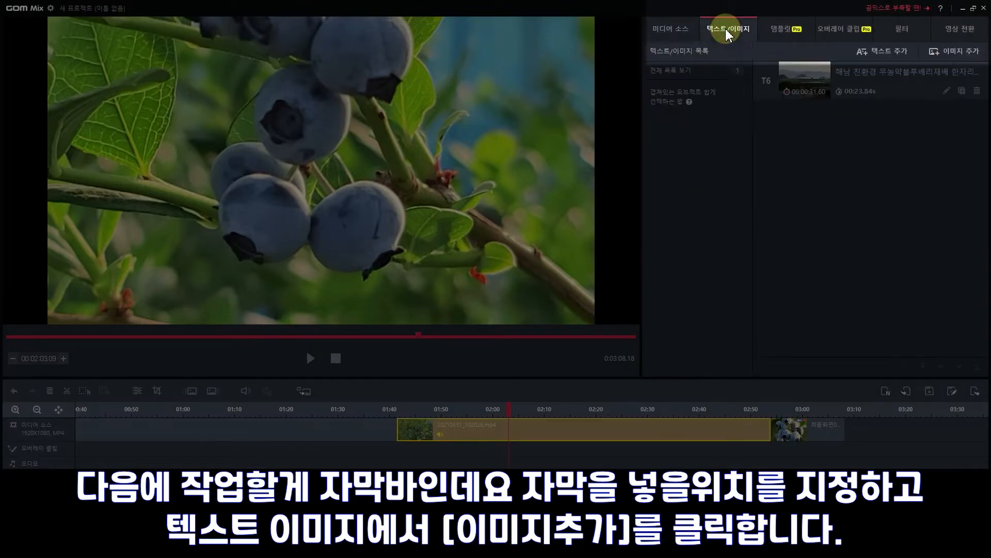
left_click(954, 52)
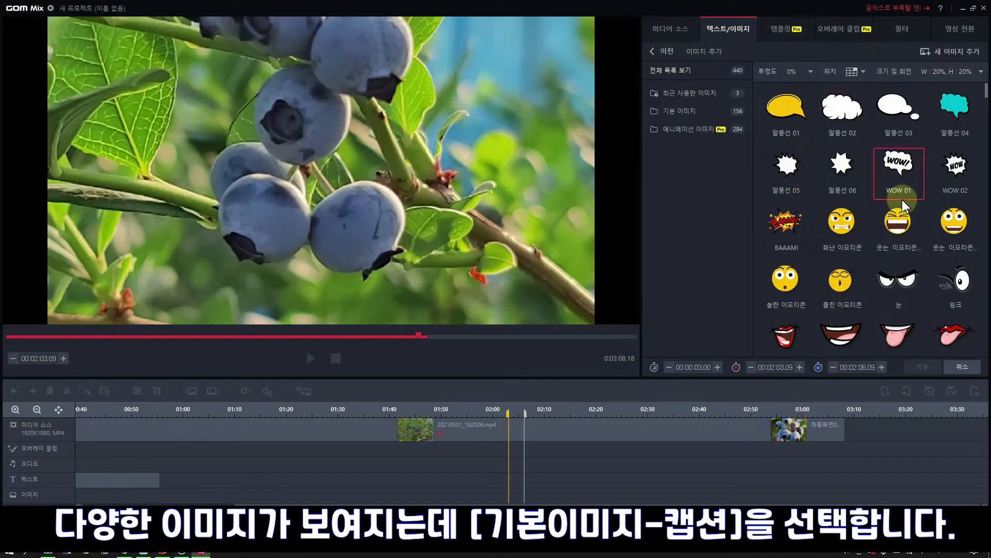
left_click(682, 112)
scroll(903, 170, "down", 15)
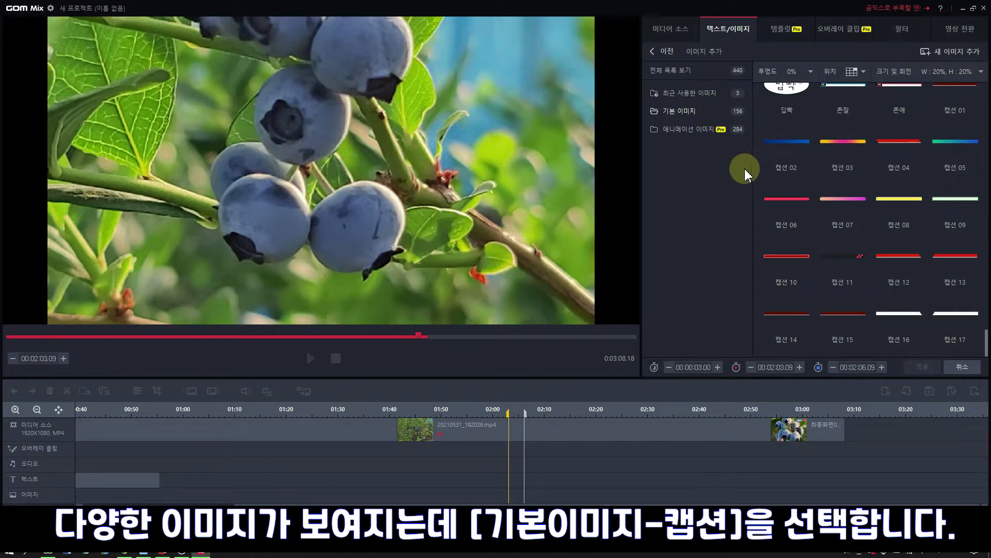
left_click(956, 320)
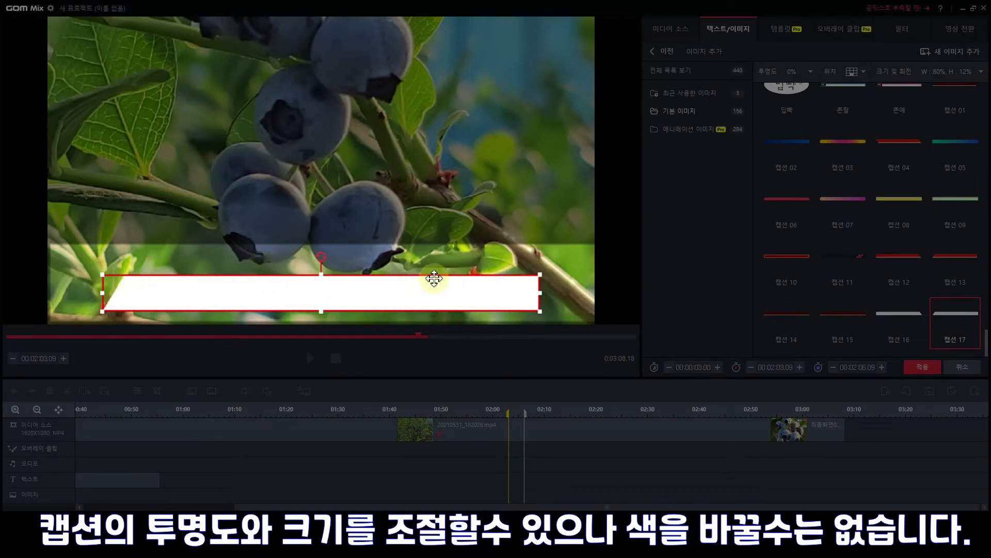
Step: Resize the caption bar to 79% width and 9% height and set its transparency (투명도) to 15%
left_click_drag(321, 275, 321, 284)
mouse_move(540, 297)
left_mouse_down()
mouse_move(579, 298)
mouse_move(513, 302)
mouse_move(536, 299)
left_mouse_up()
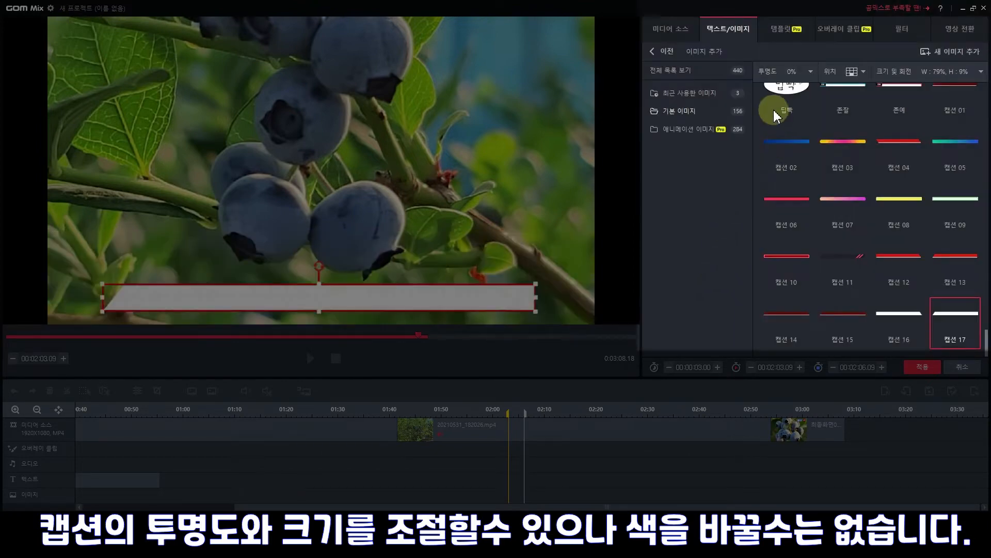
left_click(810, 71)
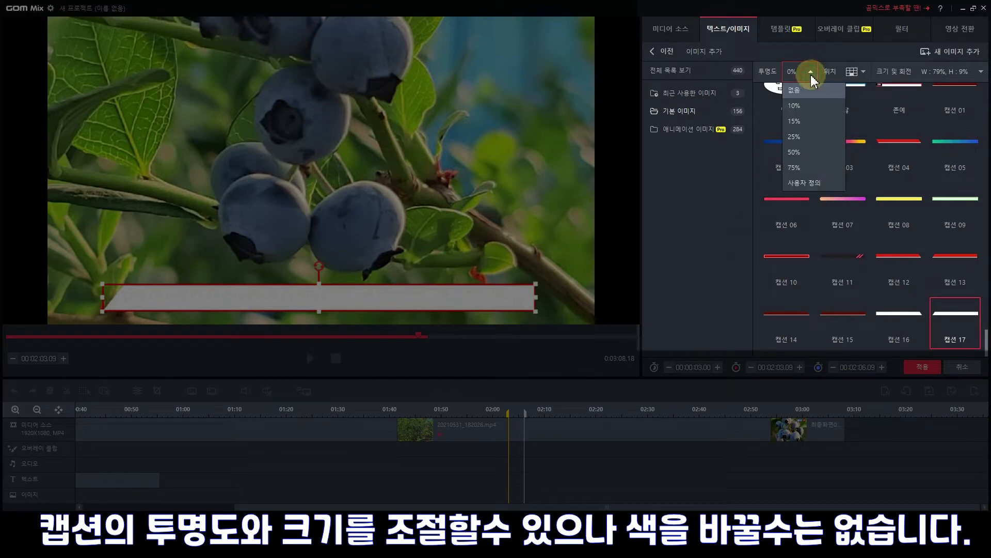
left_click(806, 151)
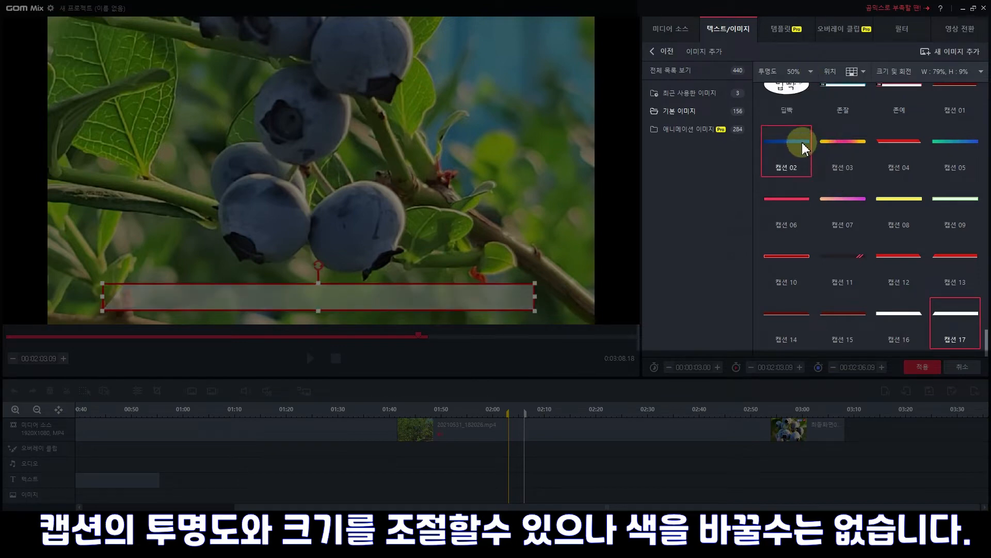
left_click(803, 72)
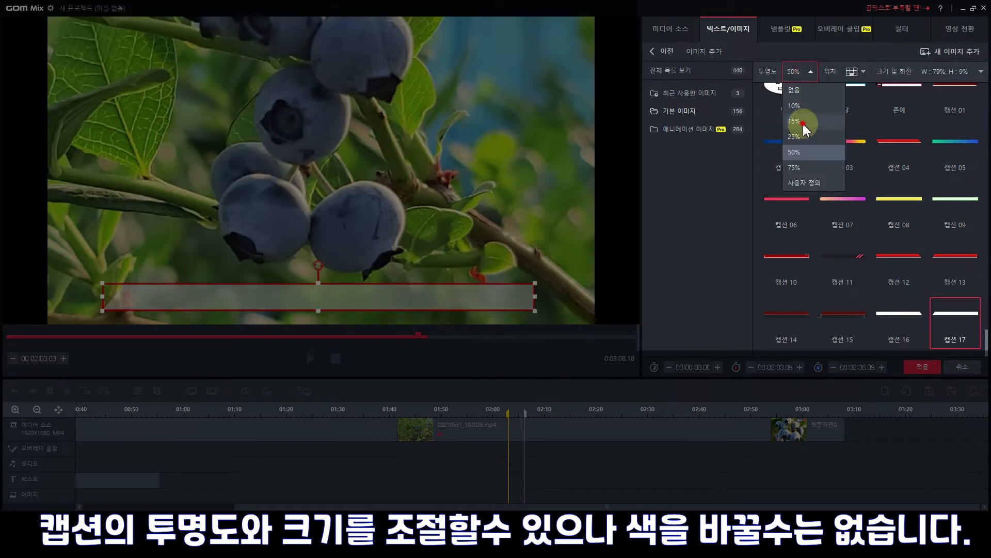
left_click(804, 126)
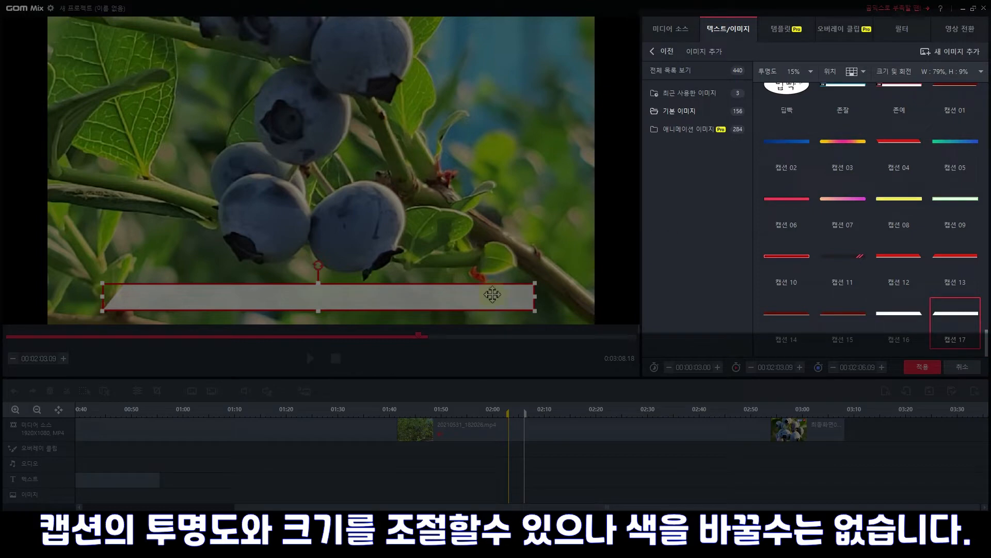
Step: Shift the caption bar slightly toward the left edge of the video frame and apply the image
left_click_drag(469, 303, 456, 305)
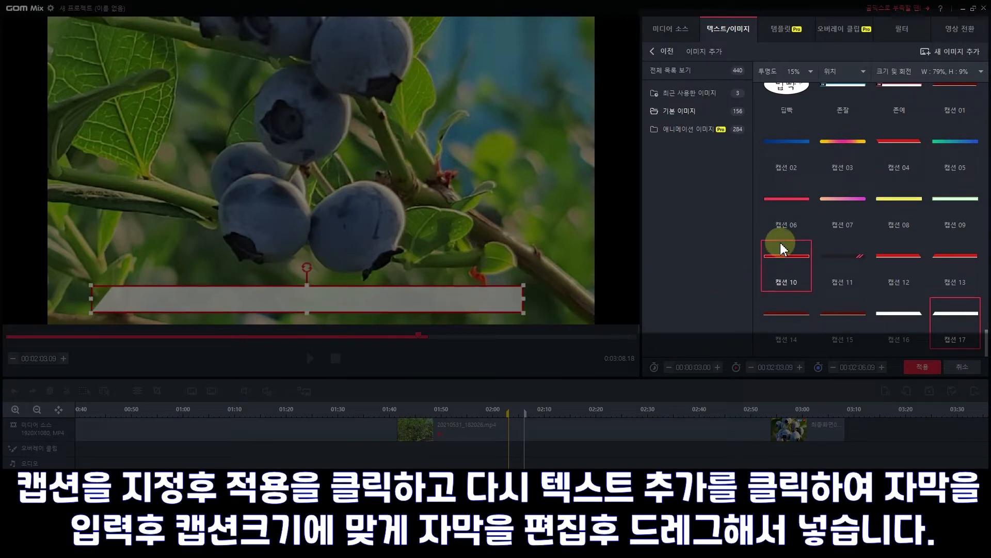
left_click(904, 369)
left_click(920, 369)
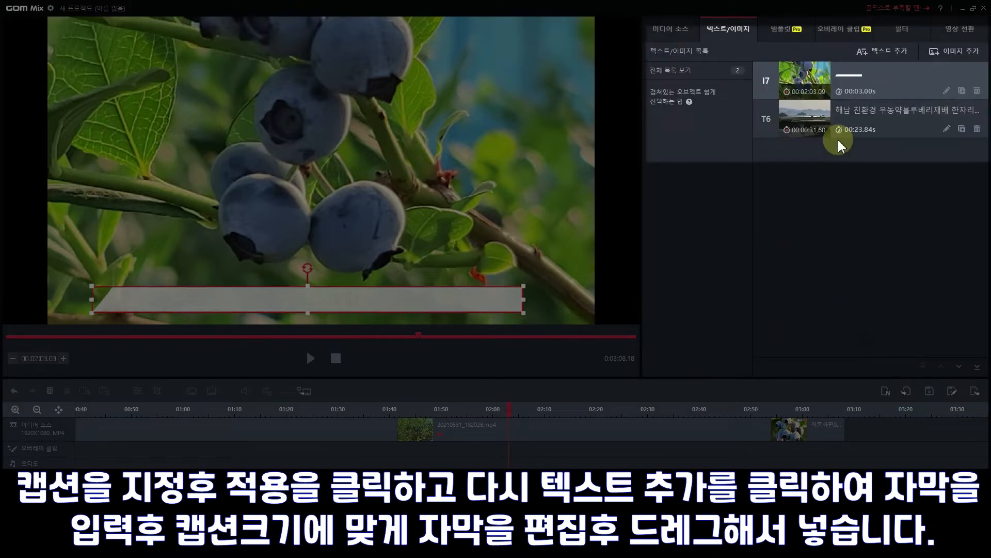
Step: Add the text "해남 친환경 무농약블루베리재배 한자리 블루베리농장" at size 54 and place it on the white caption bar
left_click(882, 55)
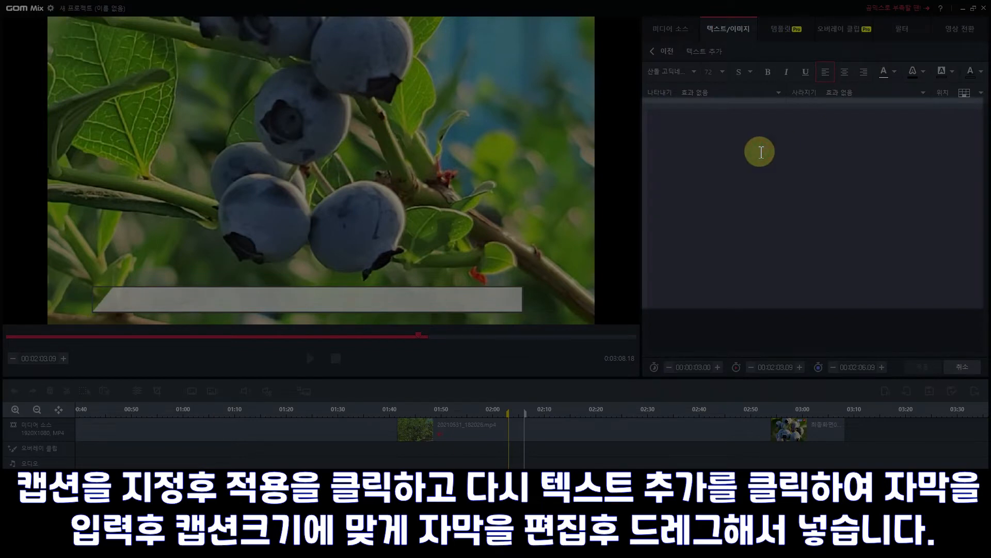
type("해남 친환경 무농약블루베리재배 한자리 블루베리농장")
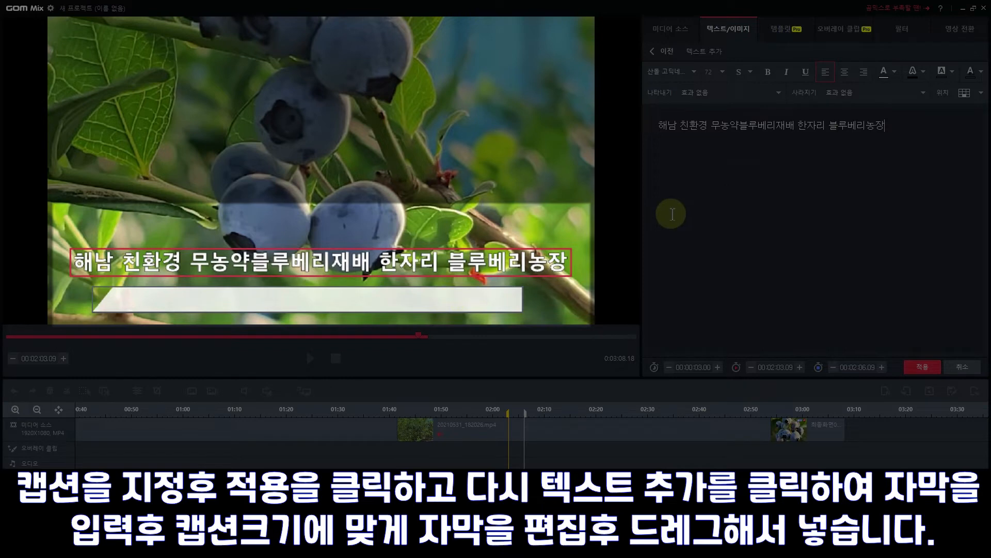
left_click(718, 72)
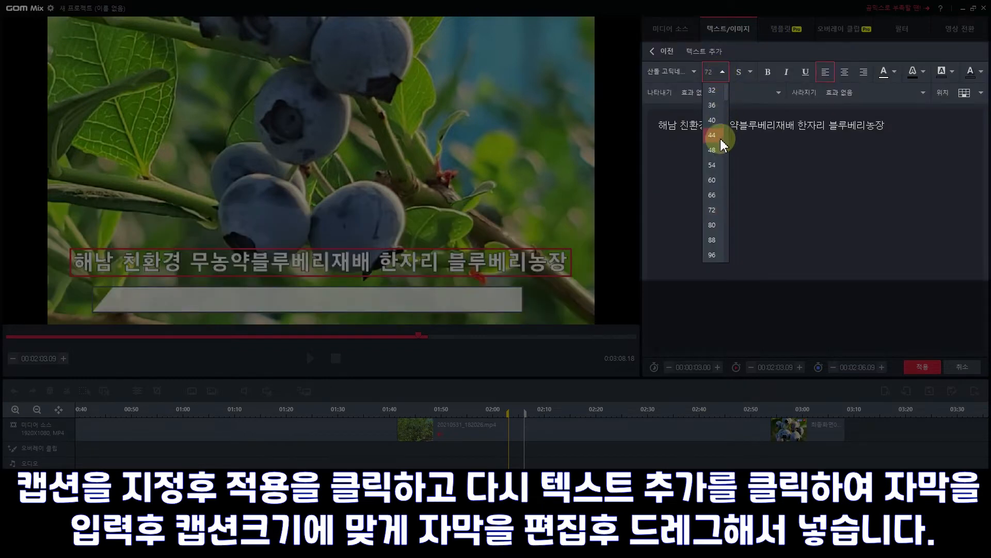
left_click(713, 180)
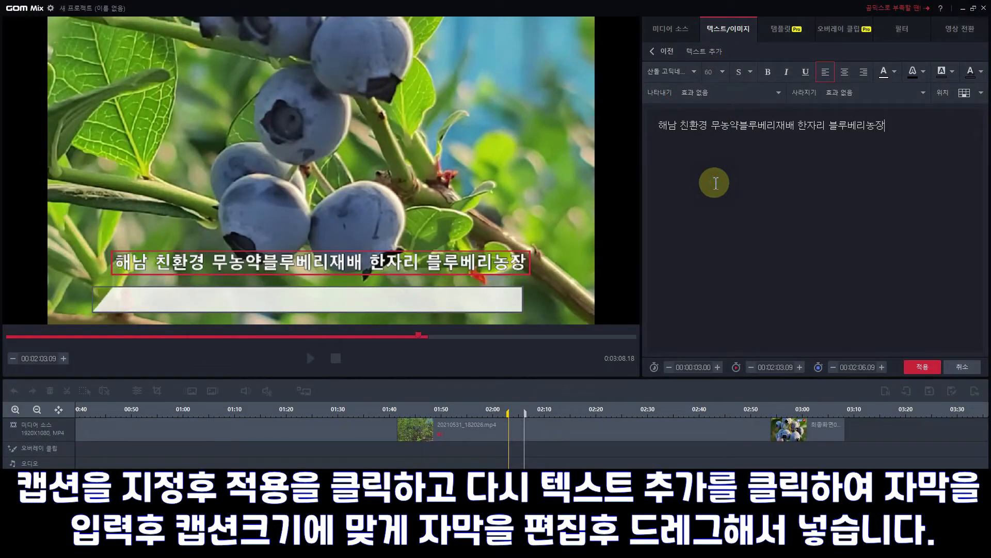
left_click(722, 72)
left_click(708, 169)
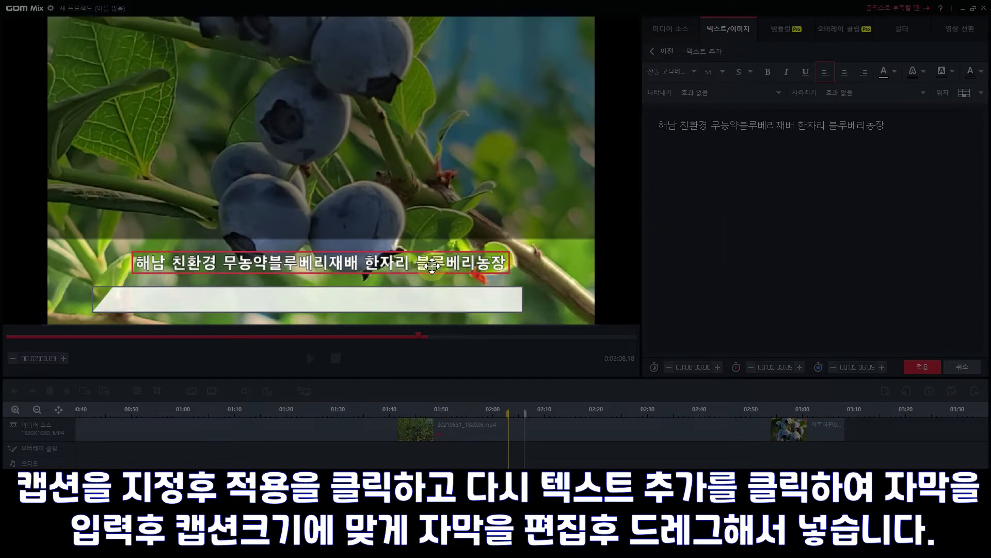
left_click_drag(432, 263, 432, 299)
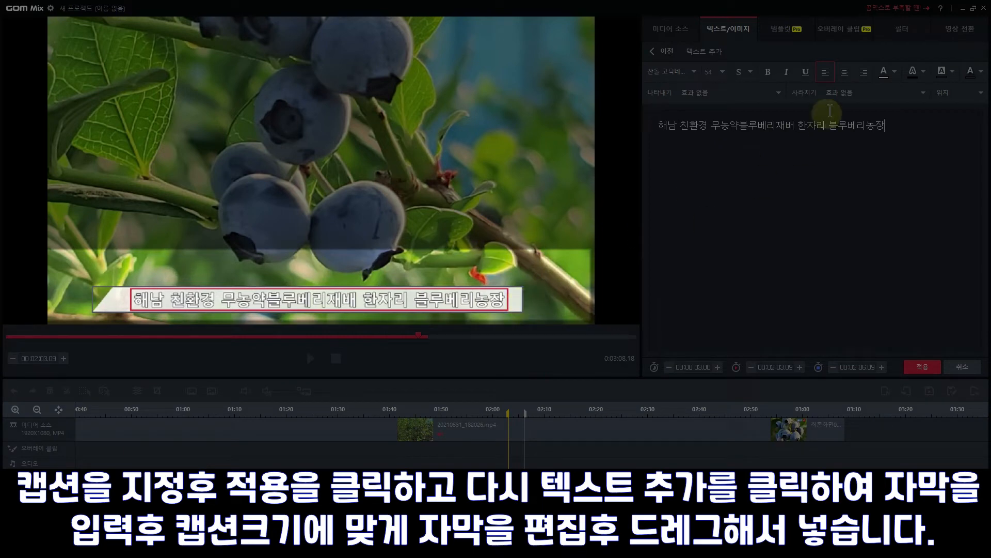
Step: Set the caption's text colour to black and its outline to no colour (색 없음)
left_click(896, 75)
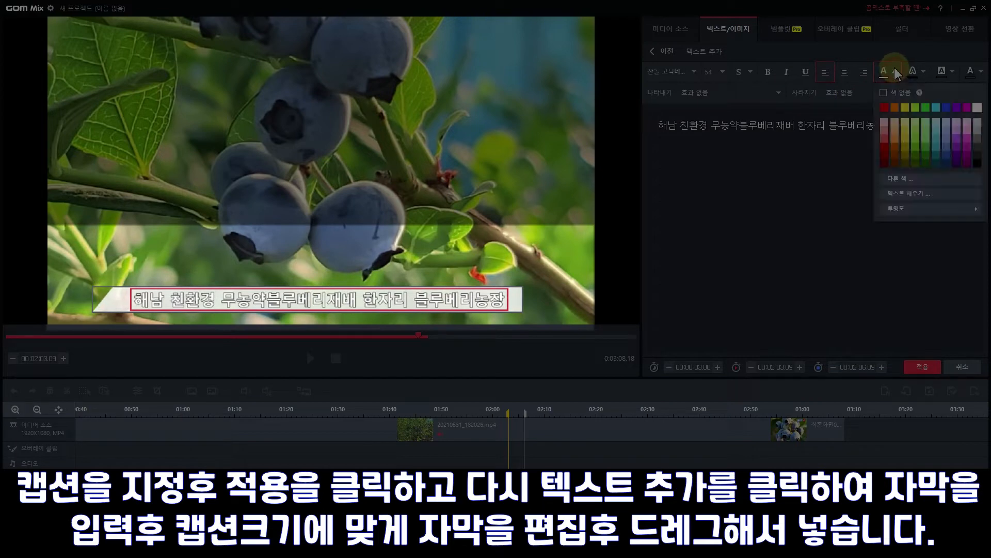
left_click(982, 164)
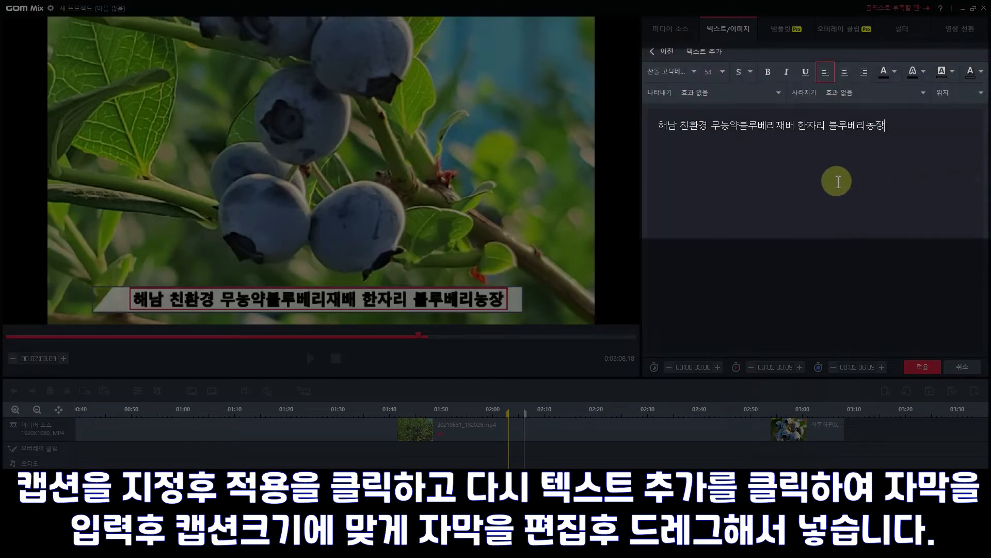
left_click(922, 75)
left_click(904, 108)
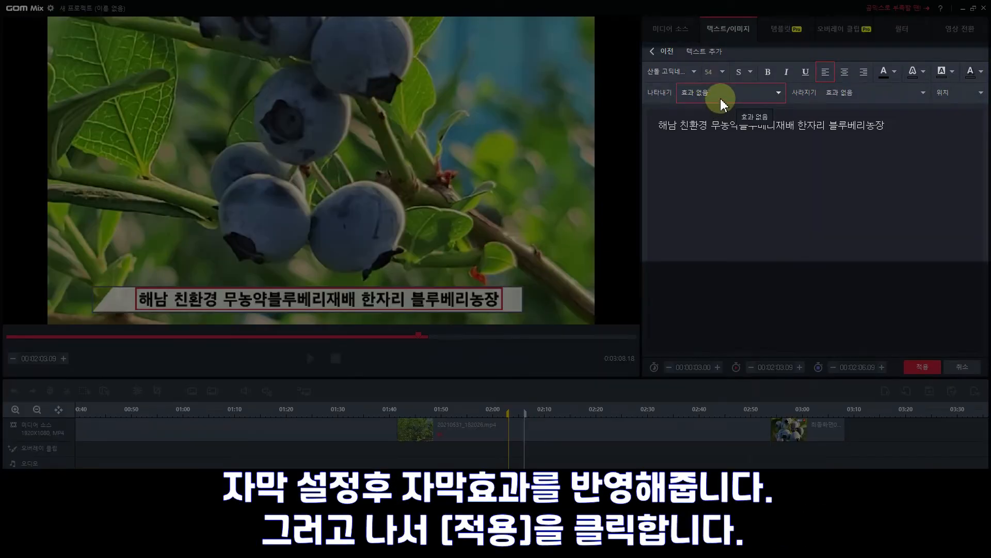
Step: Set the caption's appear effect to 서서히 나타나기 and its disappear effect to 서서히 사라지기, and apply the text
left_click(763, 93)
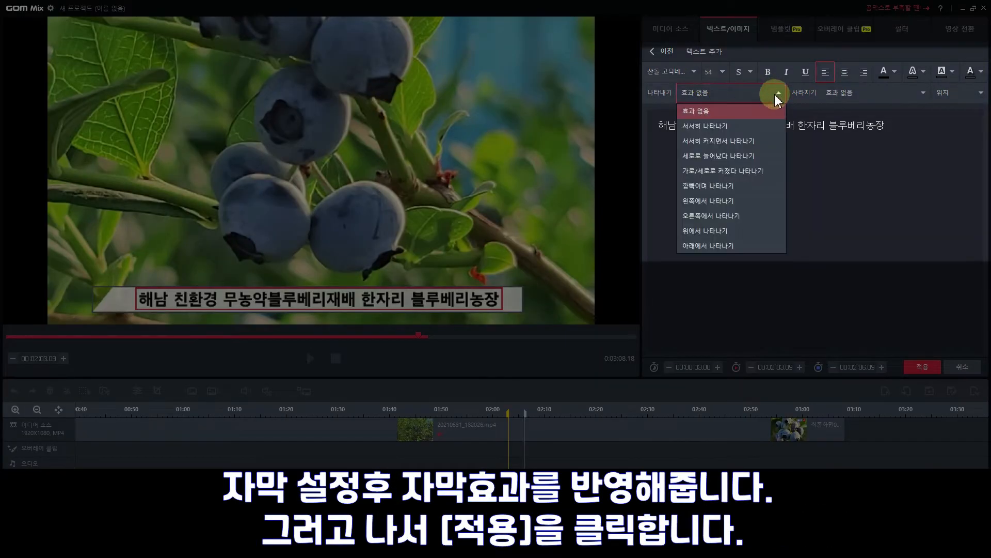
left_click(741, 125)
left_click(878, 93)
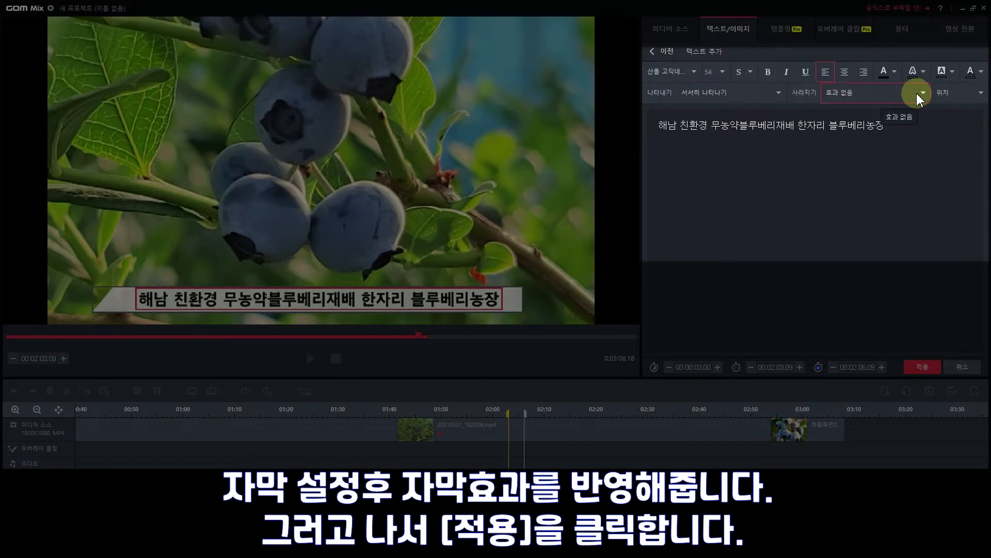
left_click(880, 129)
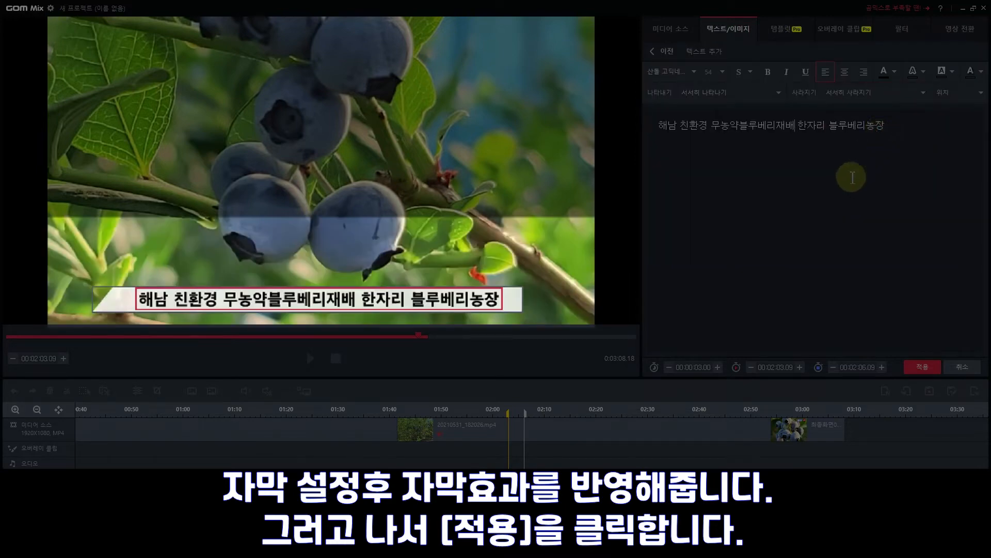
left_click(921, 367)
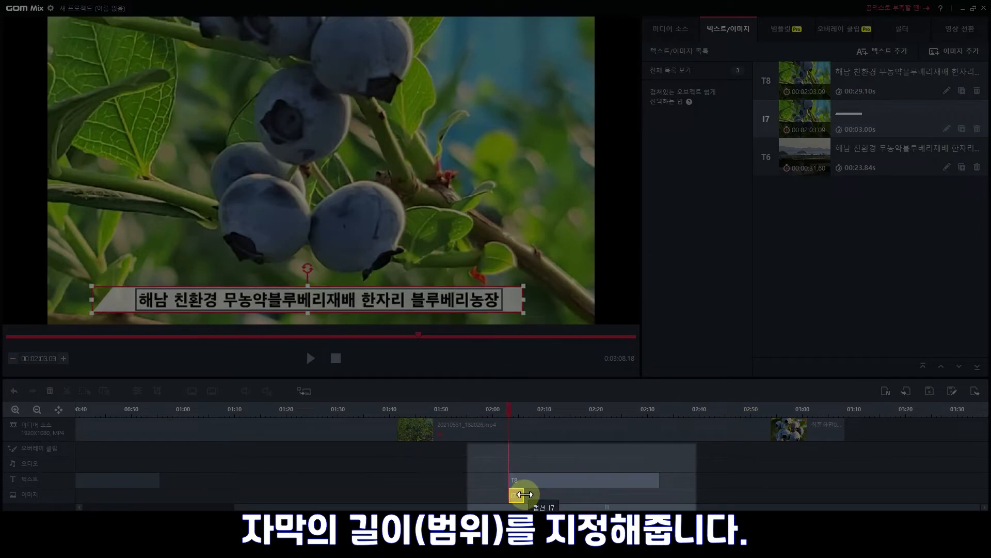
Step: Extend the I7 caption bar's duration to 29.20 s to line up with the T8 text, and preview the result
left_click_drag(524, 494, 660, 495)
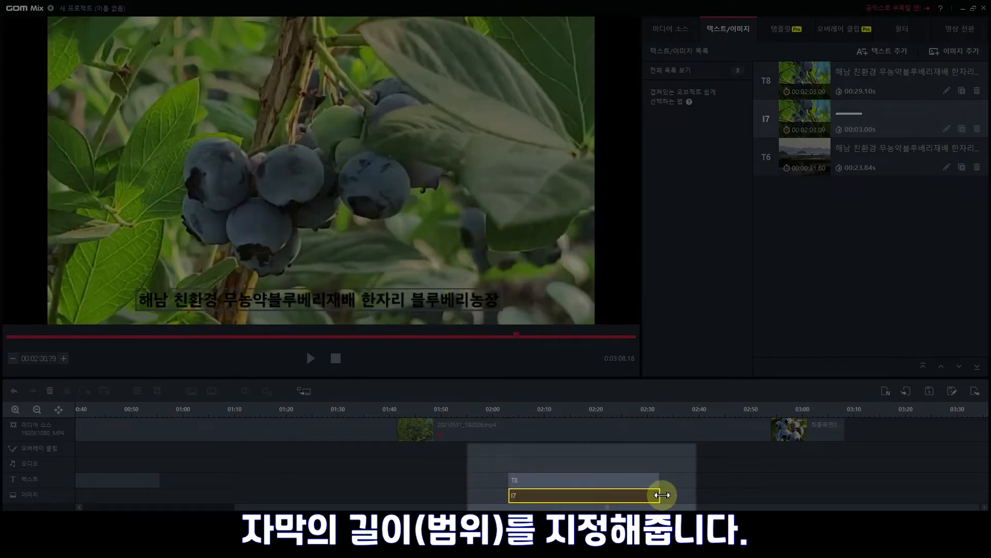
left_click(310, 357)
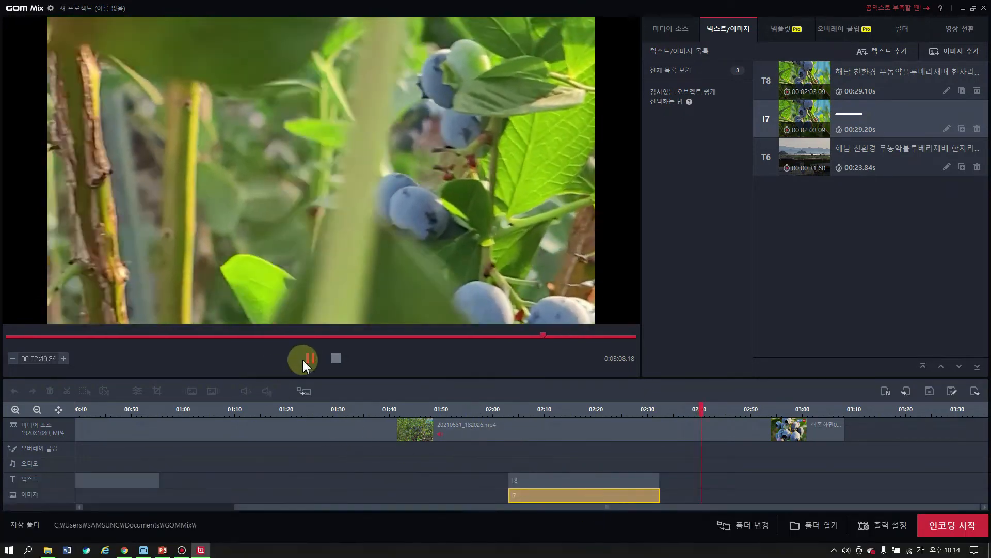
left_click(309, 358)
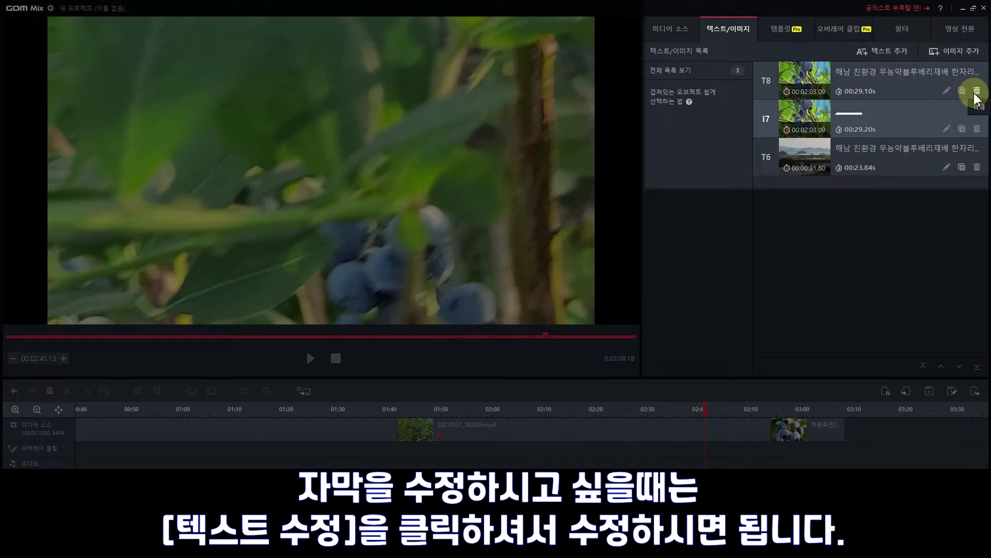
Step: Set the transparency (투명도) of the I7 caption bar image to 25% and apply the change
left_click(947, 129)
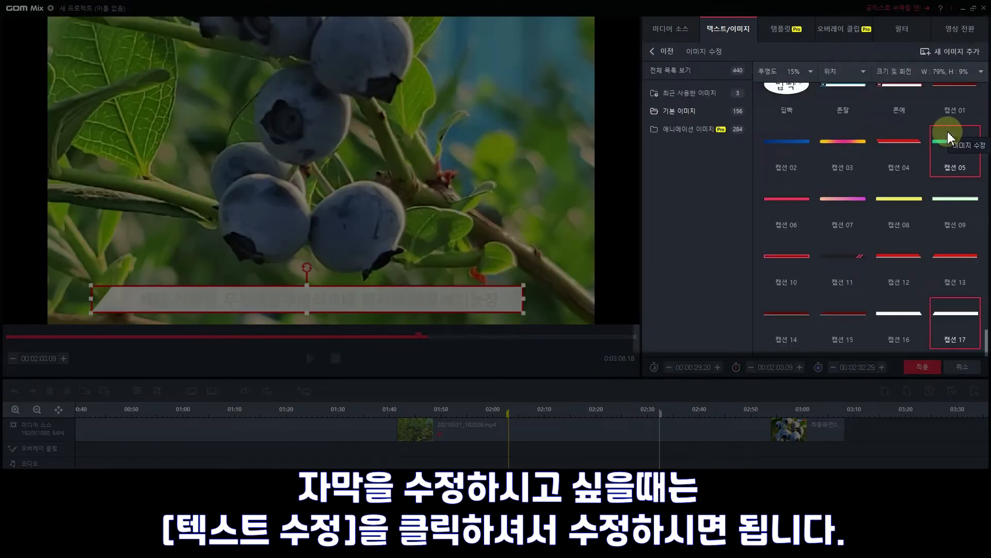
left_click(794, 70)
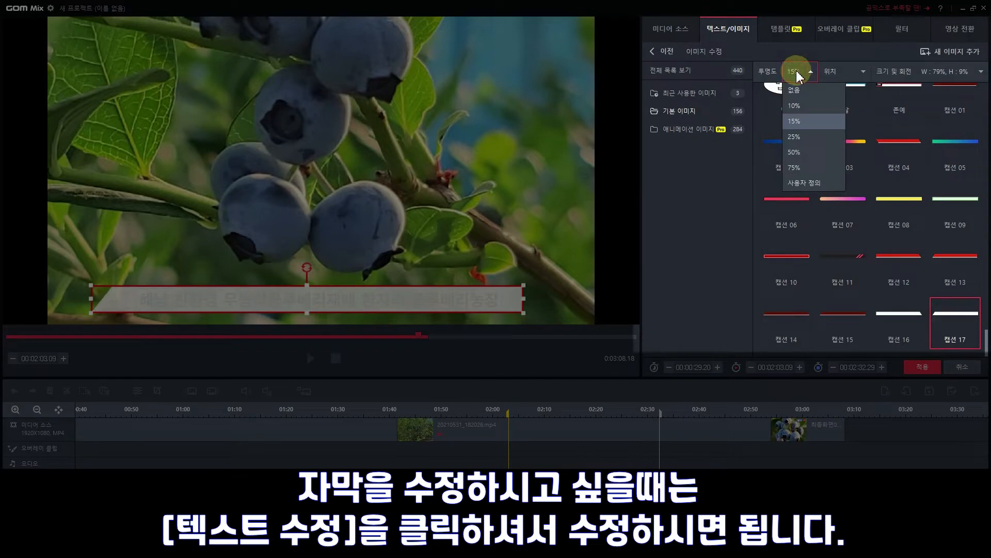
left_click(801, 137)
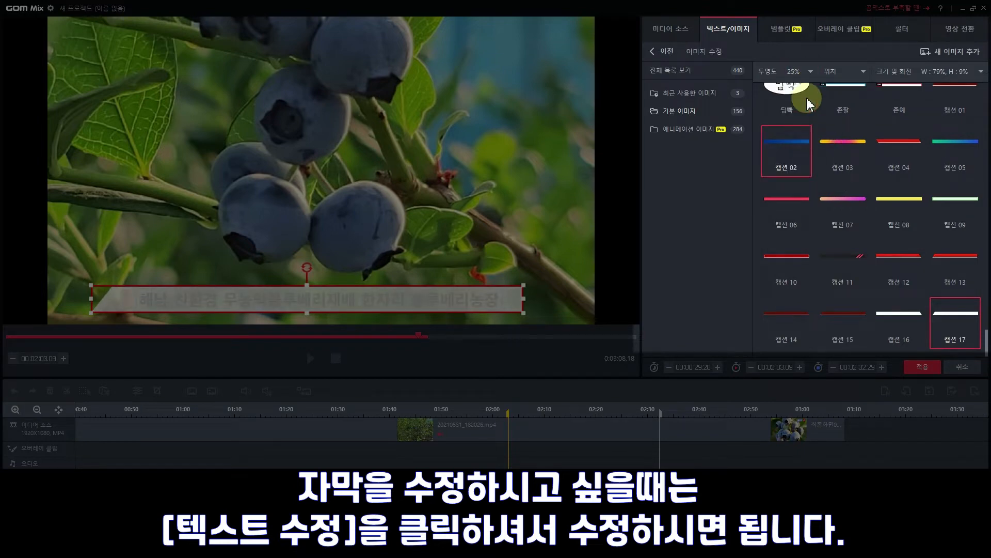
left_click(919, 367)
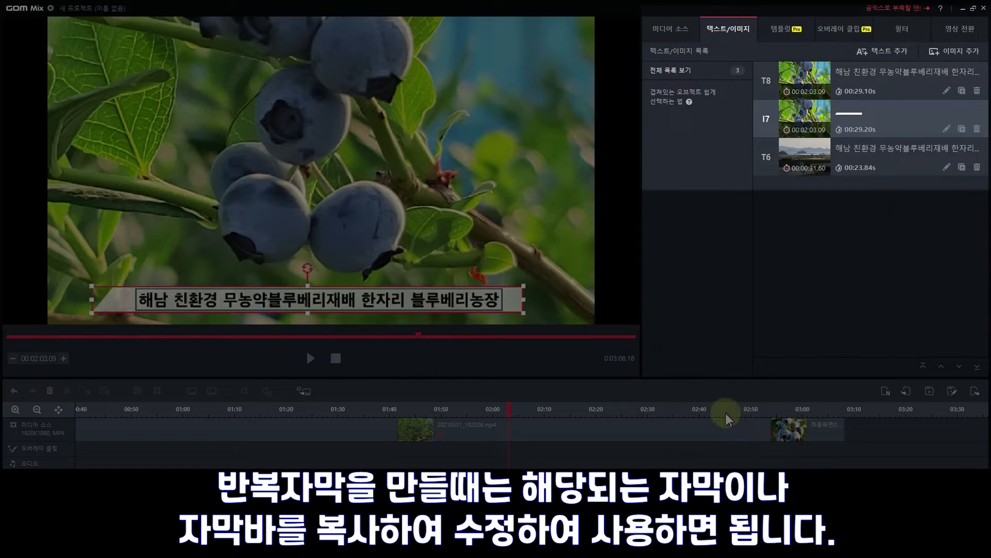
Step: Duplicate the I7 caption bar and the T8 caption text at 00:02:40.49 on the timeline
left_click_drag(509, 409, 699, 417)
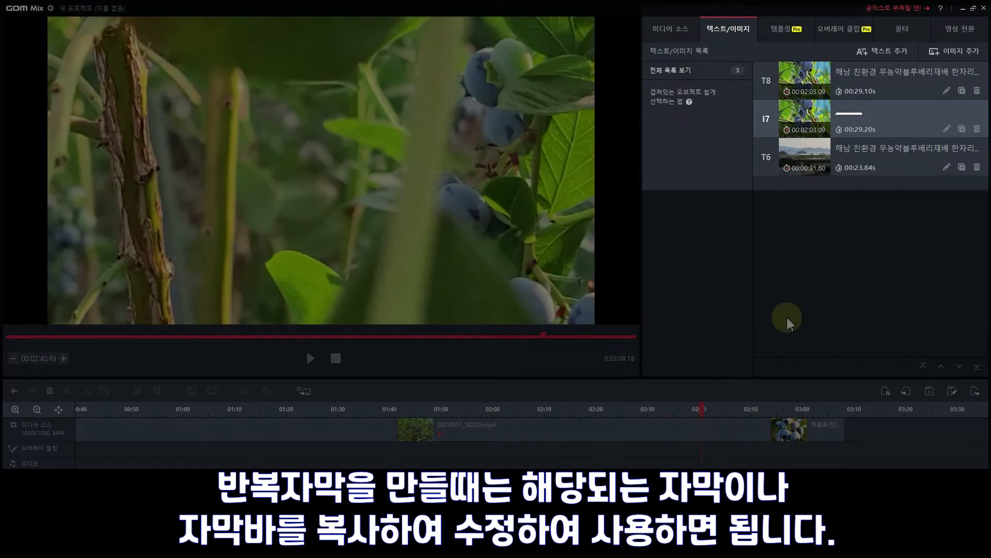
left_click(962, 129)
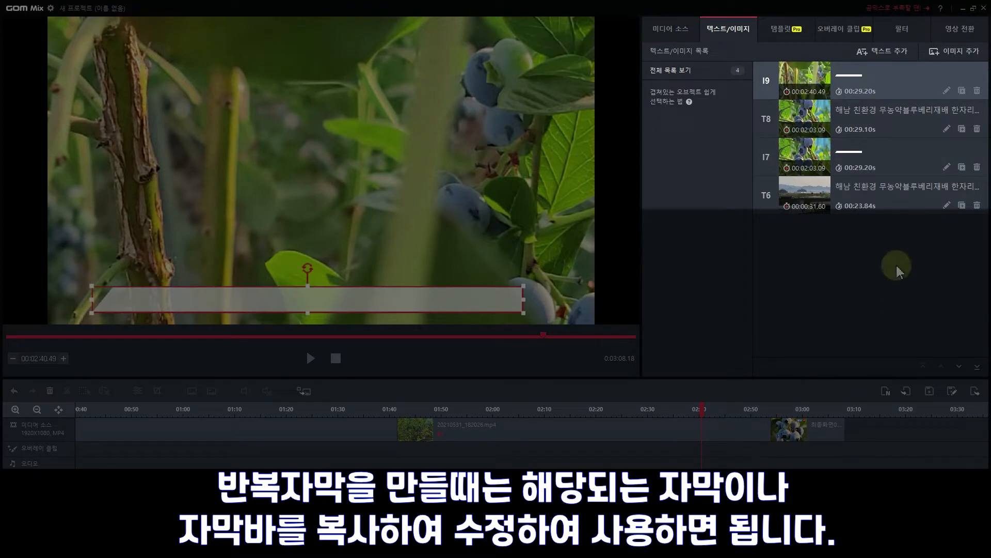
left_click(963, 205)
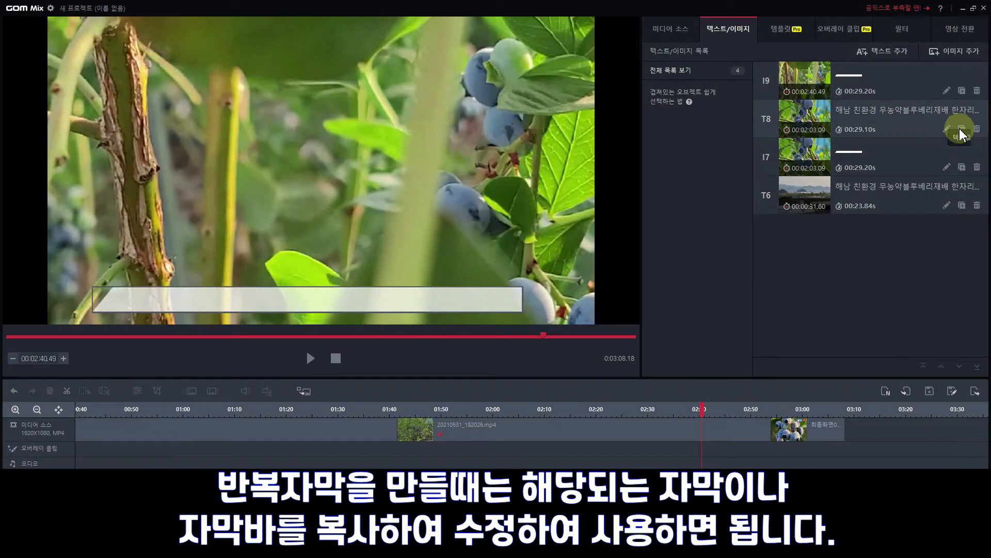
left_click(961, 130)
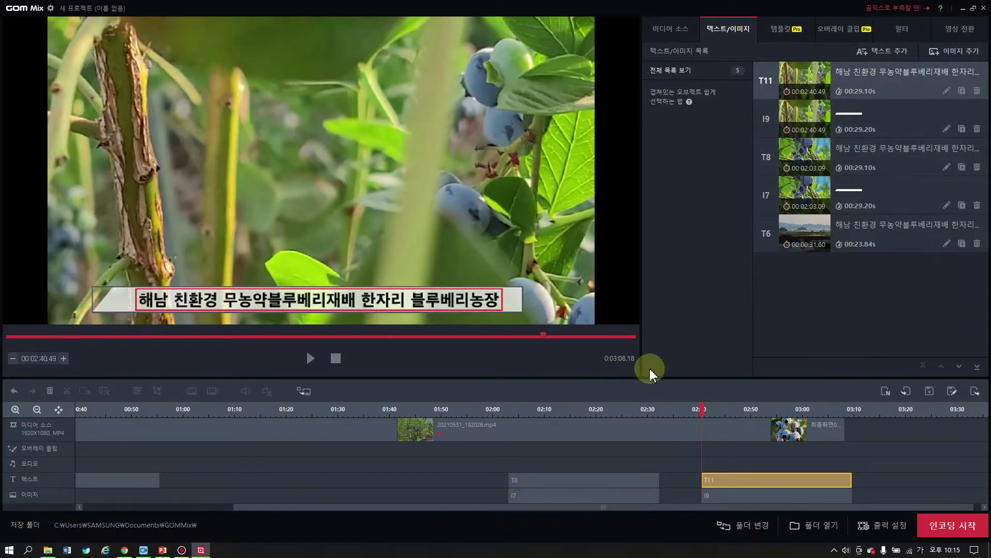
Step: Open the copied T11 caption for editing, select its whole text, and apply it
double_click(429, 299)
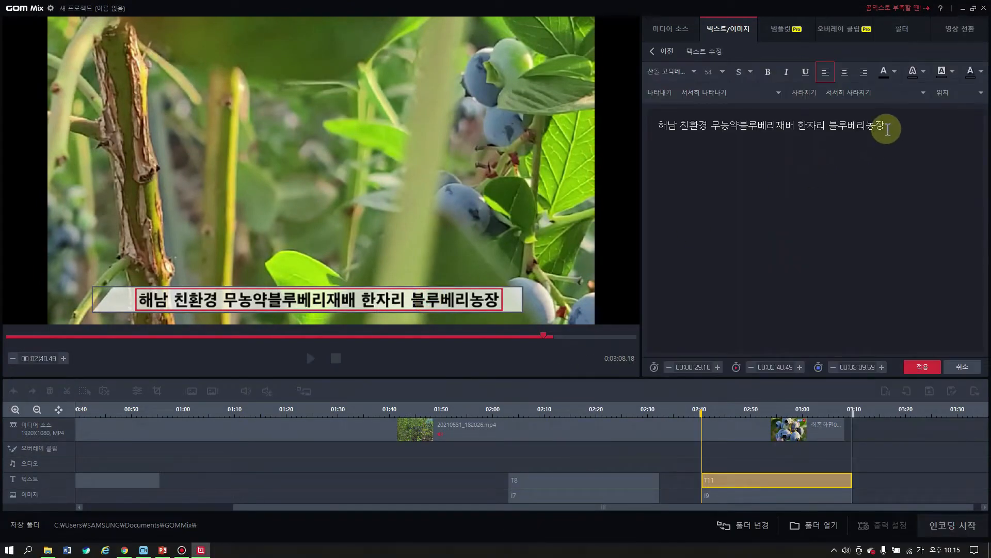
left_click_drag(884, 125, 667, 124)
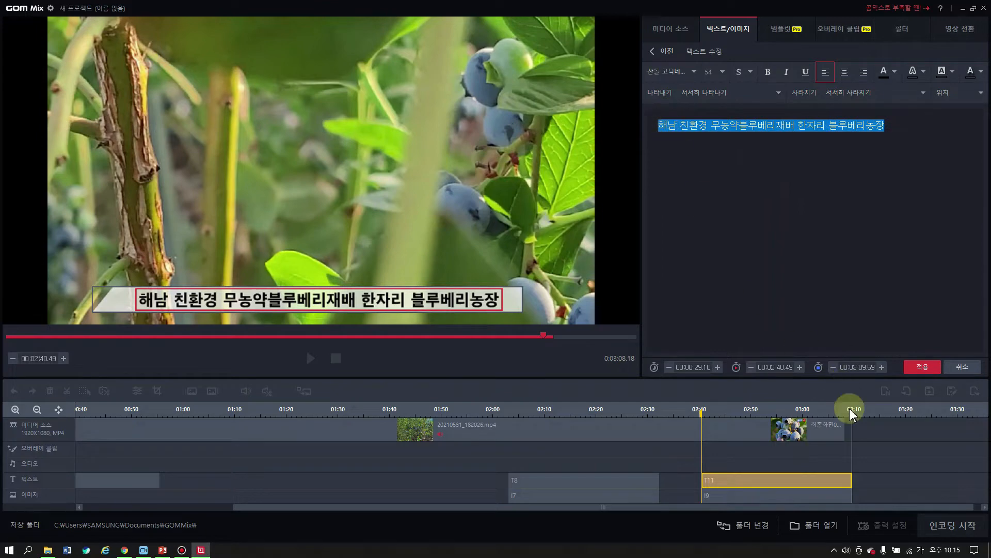
left_click(922, 367)
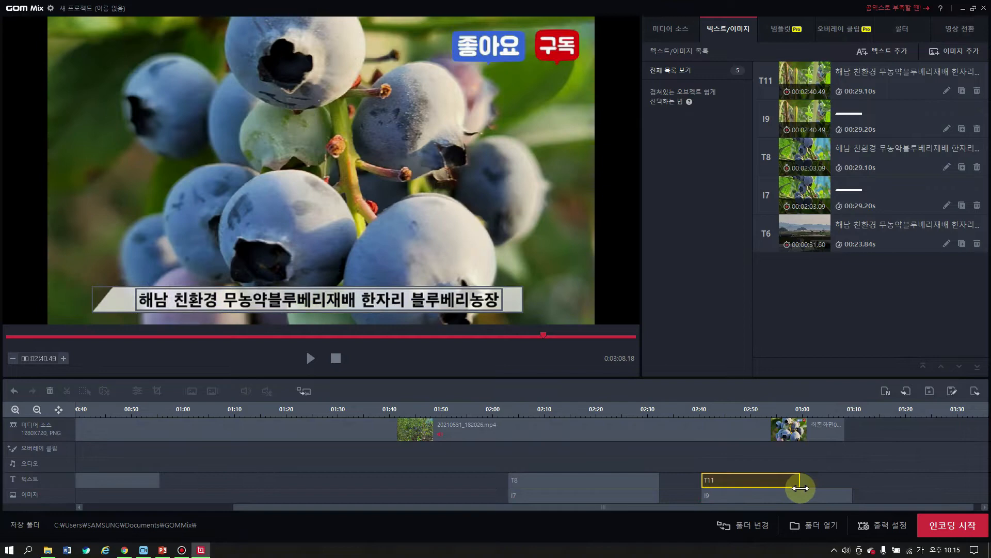
Step: Shorten the T11 caption text to 19.00 s and select the I9 caption bar beneath it
left_click_drag(800, 487, 801, 488)
left_click(851, 496)
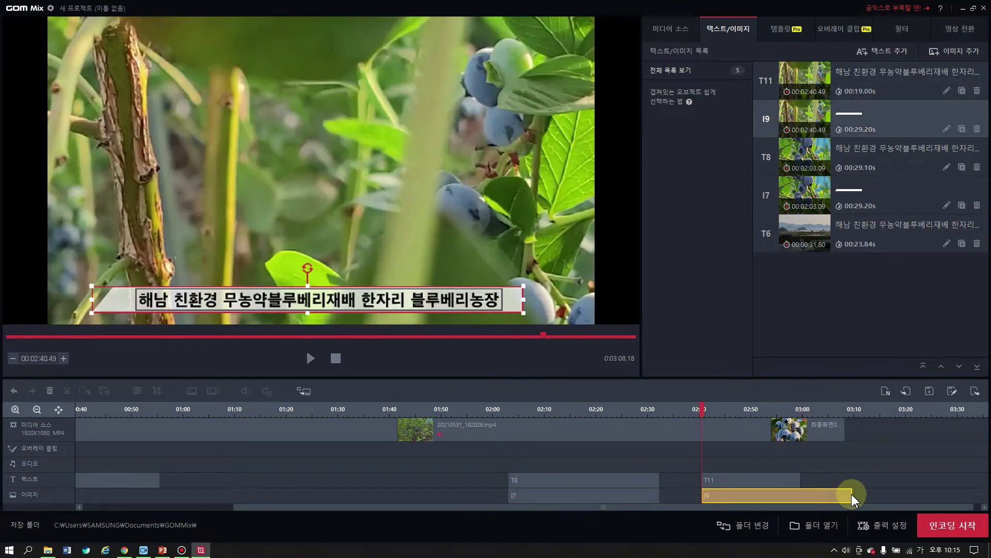
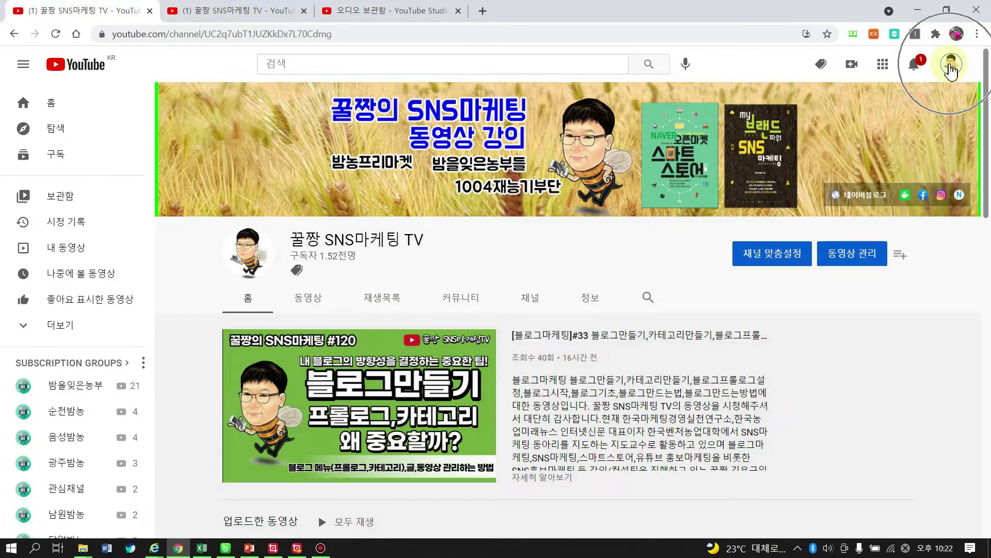
Step: Switch to the YouTube channel in the browser and open YouTube Studio from the account
left_click(952, 67)
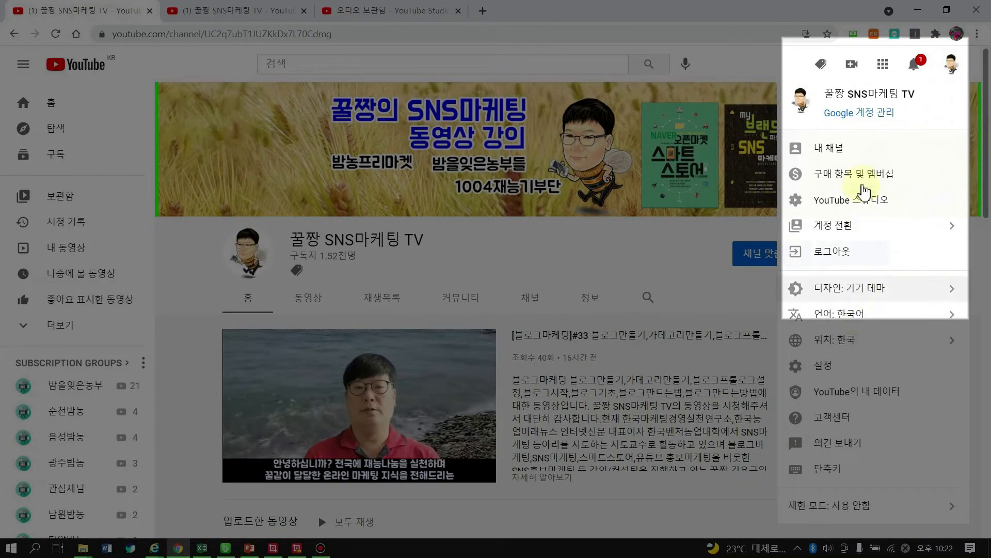
left_click(855, 203)
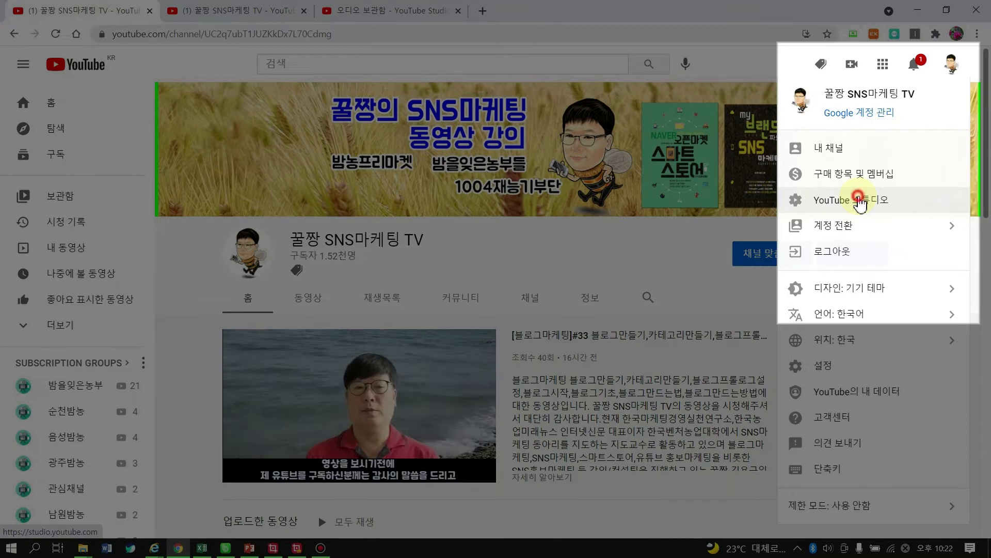
left_click(860, 203)
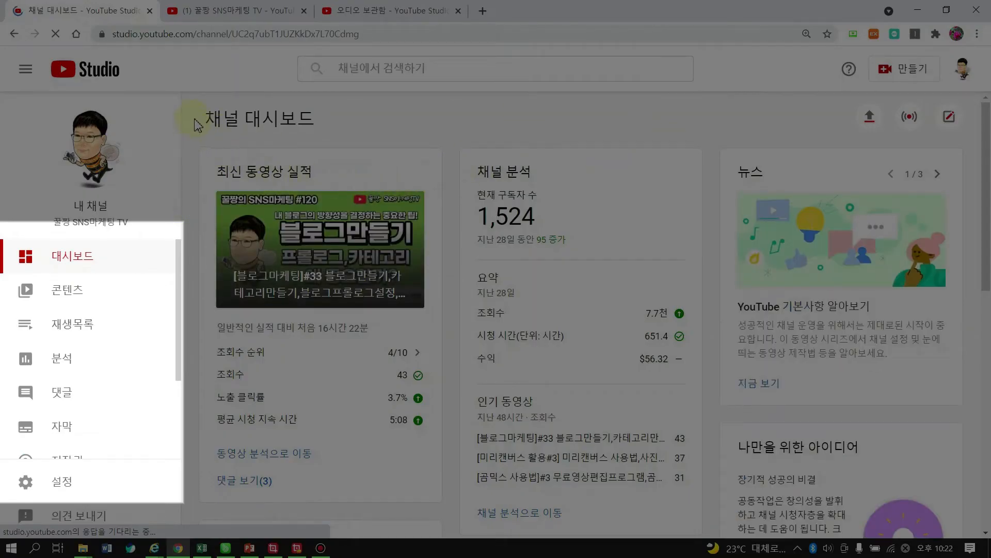
Step: Return from YouTube Studio to the channel page, view its 채널 맞춤설정 page, and go back to the channel
left_click(962, 68)
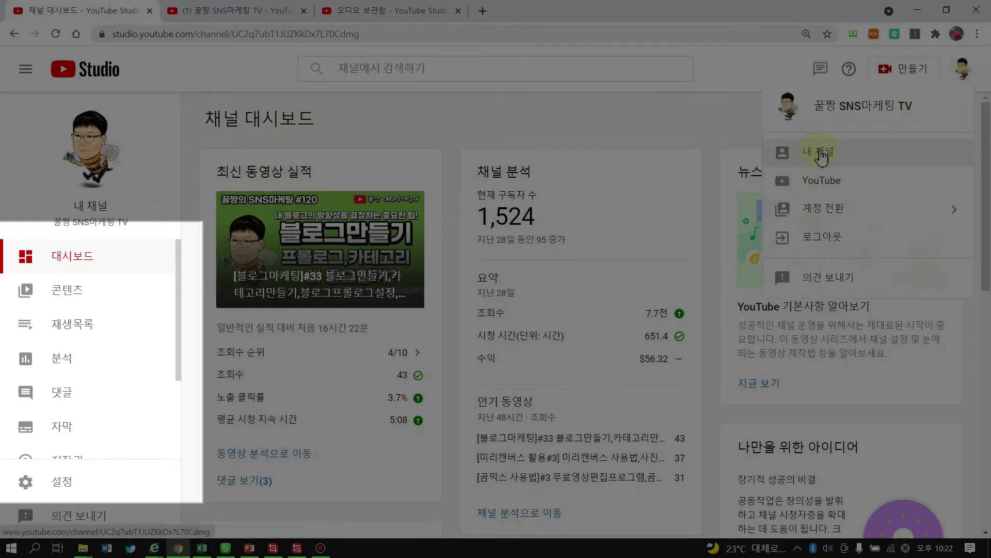
left_click(804, 152)
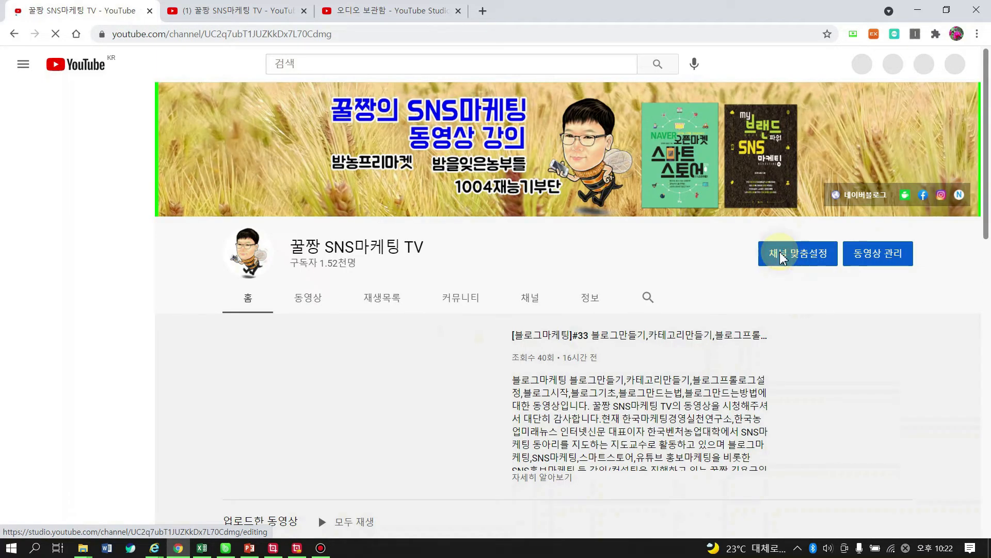
left_click(780, 254)
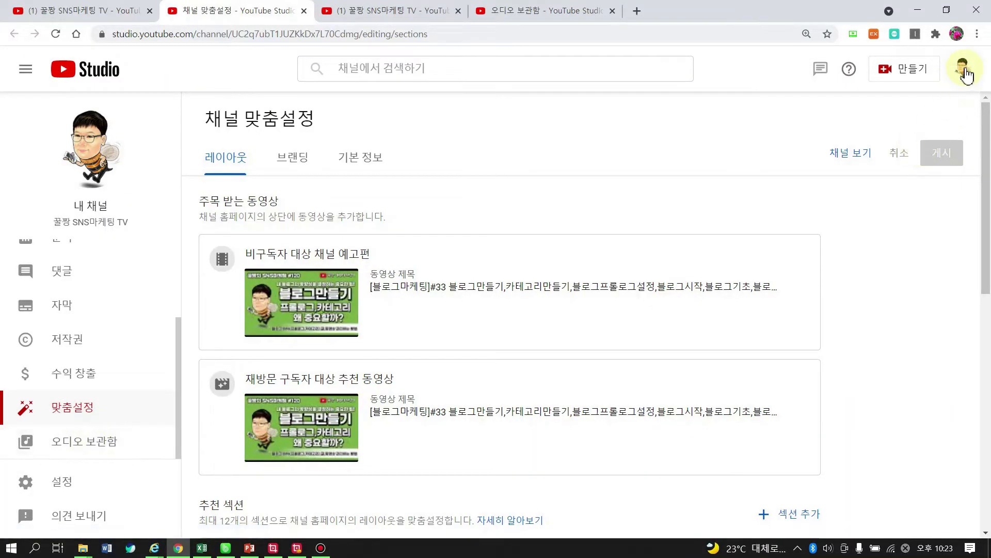
left_click(963, 73)
left_click(820, 150)
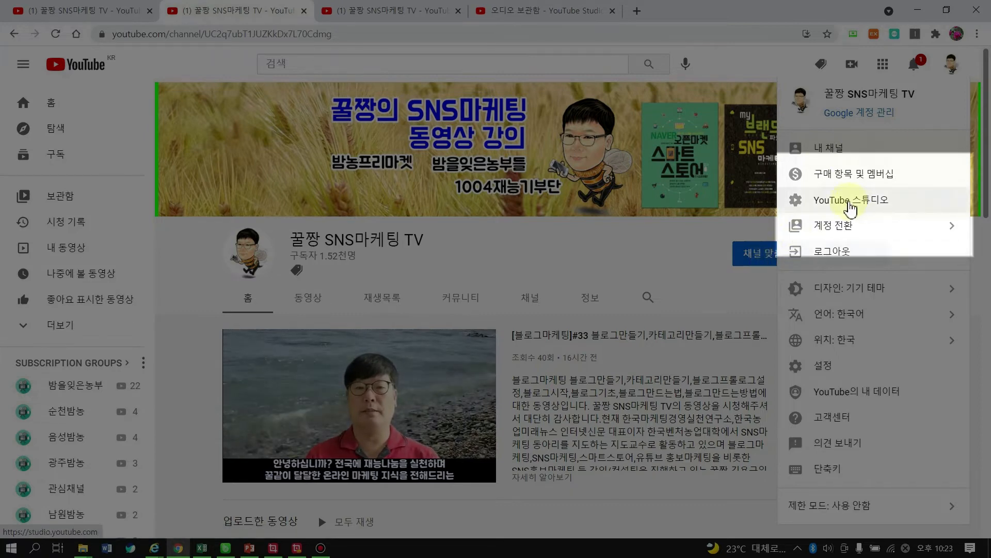
Step: Open YouTube Studio from the account and go to the audio library (오디오 보관함)
left_click(849, 207)
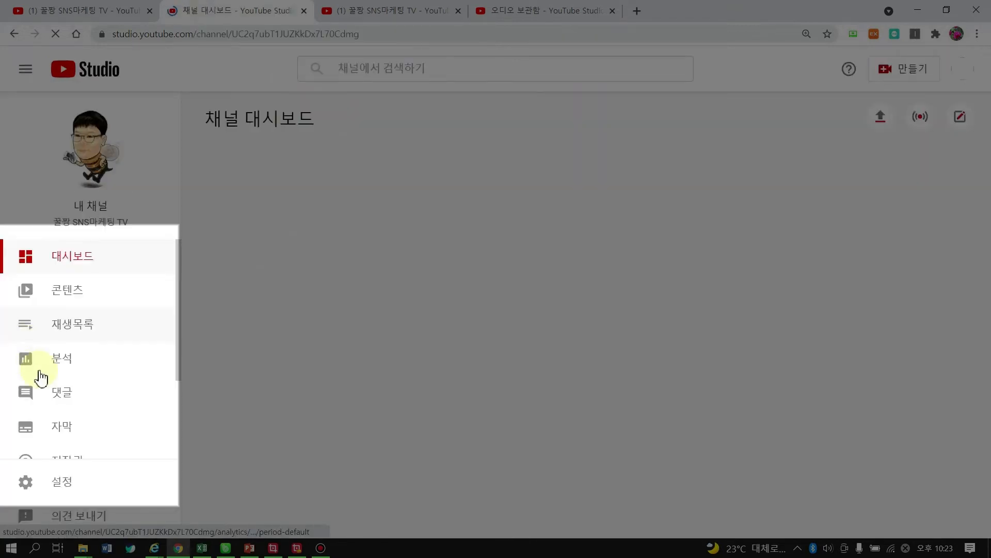
scroll(57, 268, "down", 1)
scroll(65, 268, "up", 1)
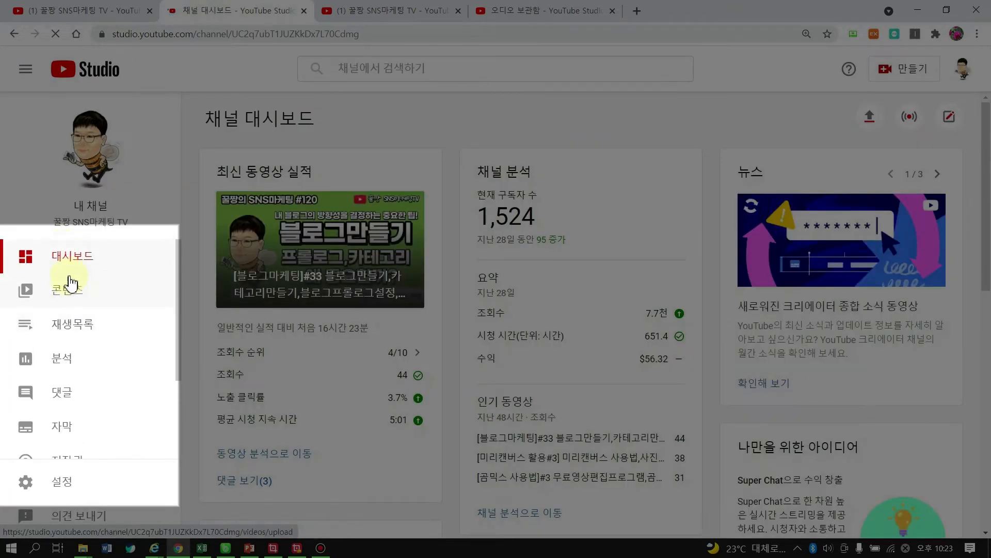
scroll(62, 346, "down", 2)
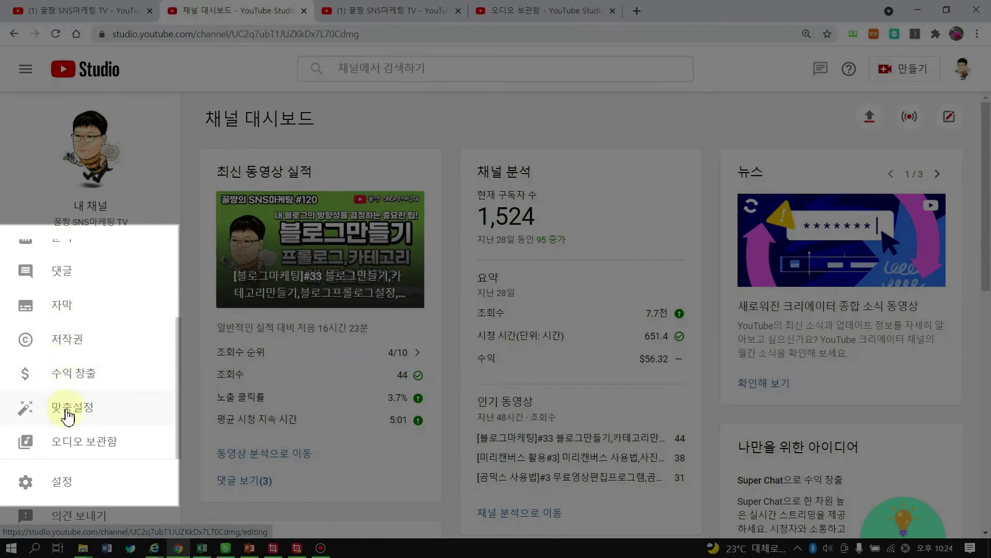
left_click(65, 445)
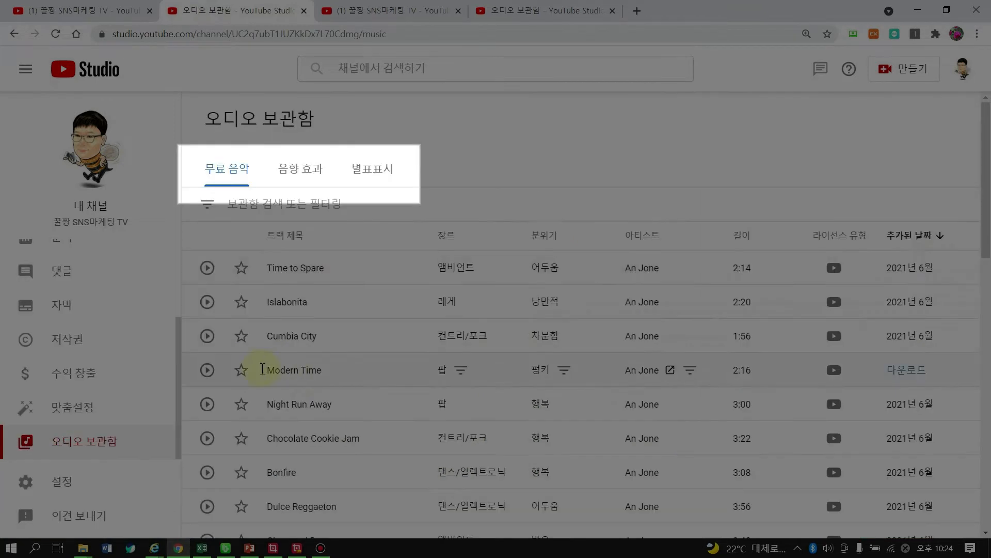
Step: Filter the free music (무료 음악) list by 저작자 표시 필요 없음
left_click(232, 179)
left_click(297, 175)
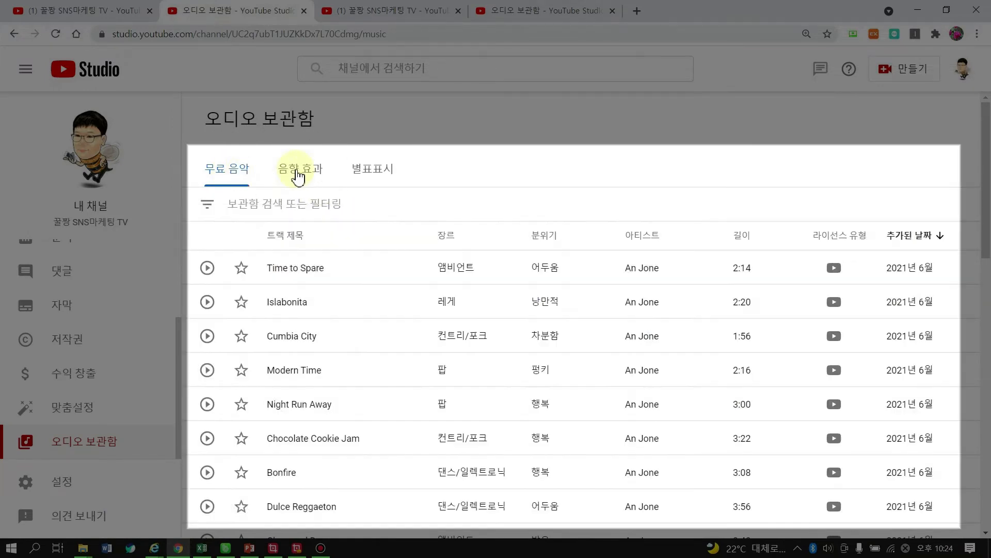
left_click(232, 204)
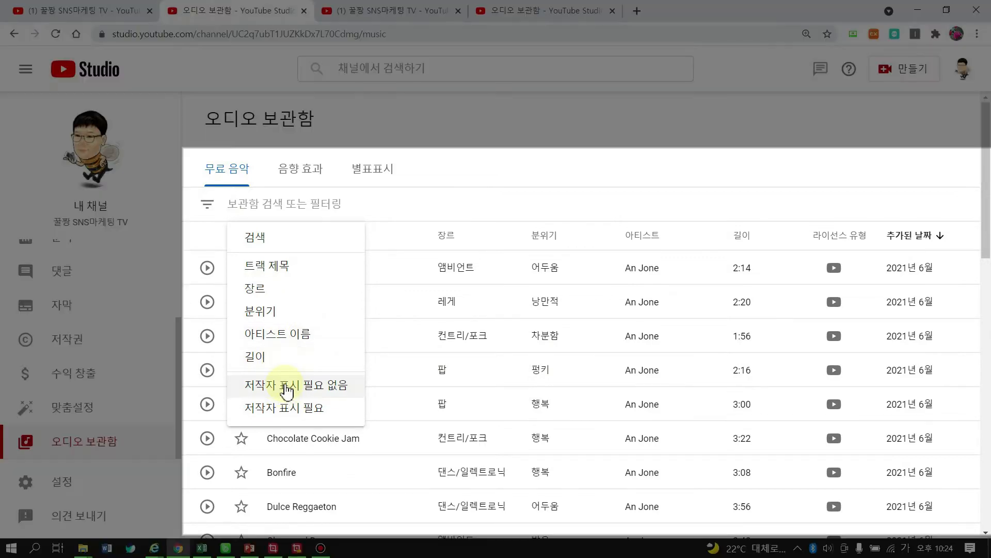
left_click(286, 392)
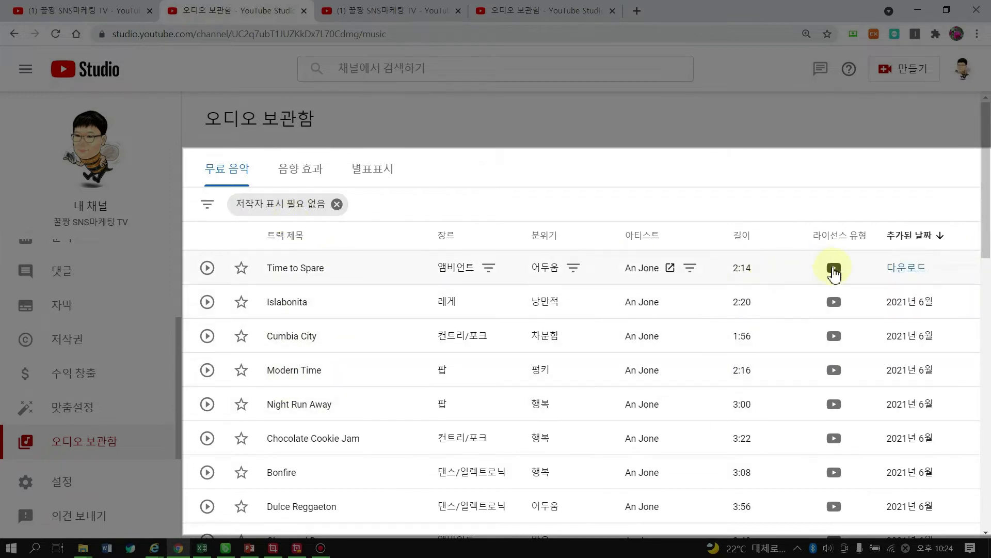
Step: Play the track Cumbia City and start its download, cancelling the save
mouse_move(834, 274)
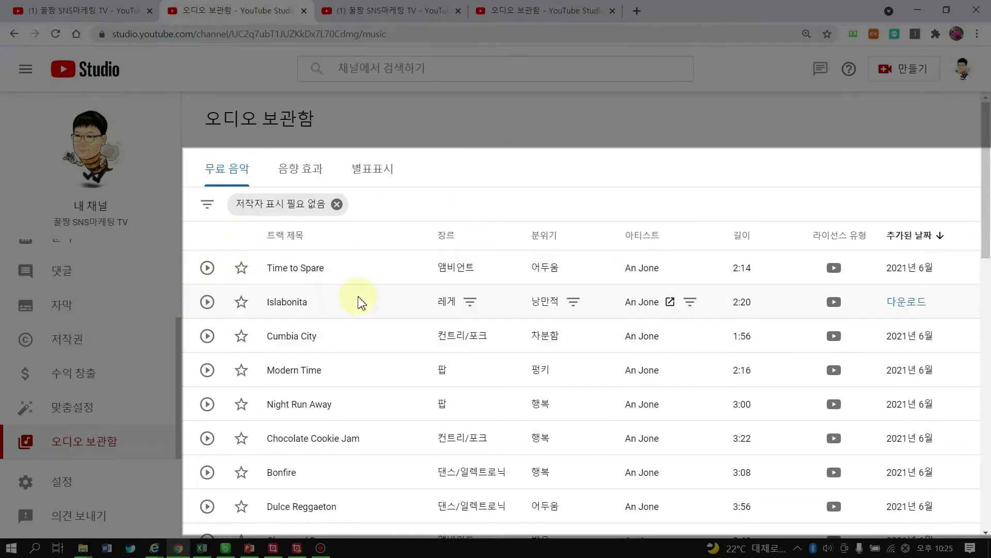
scroll(315, 307, "down", 1)
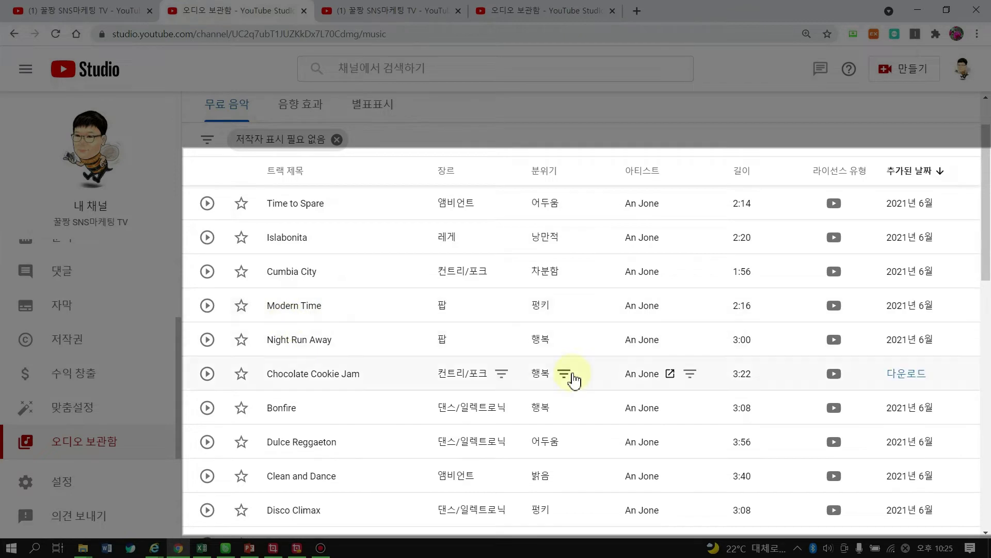
left_click(207, 271)
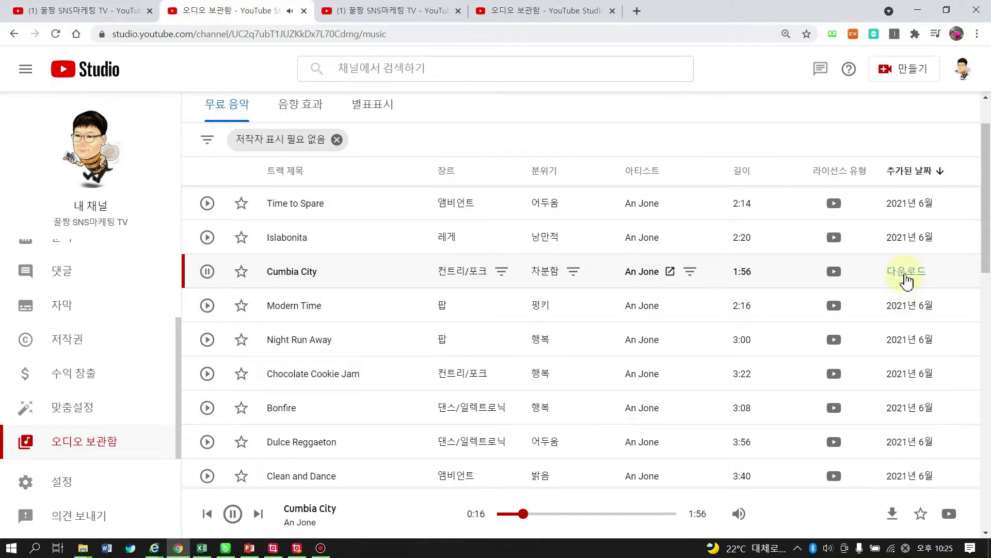
left_click(906, 274)
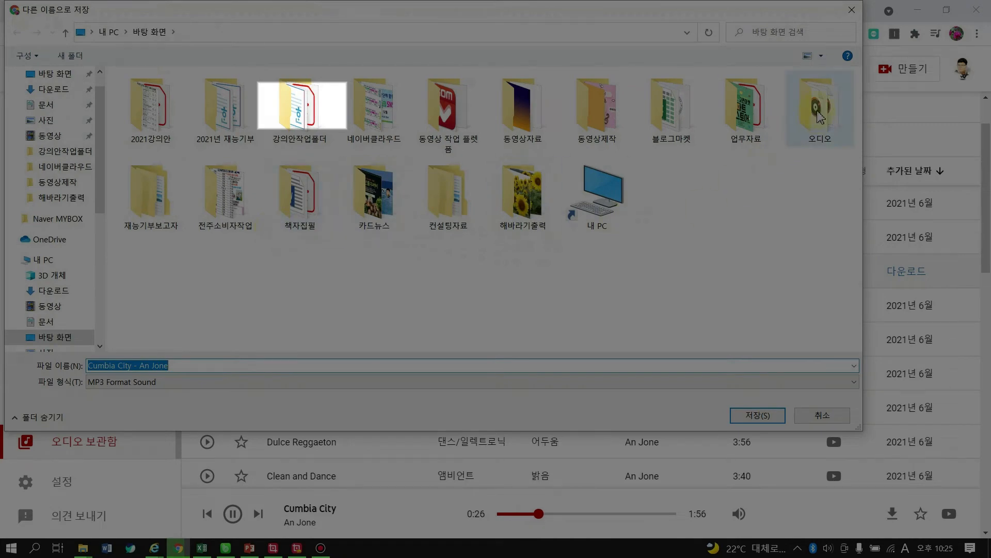
left_click(815, 415)
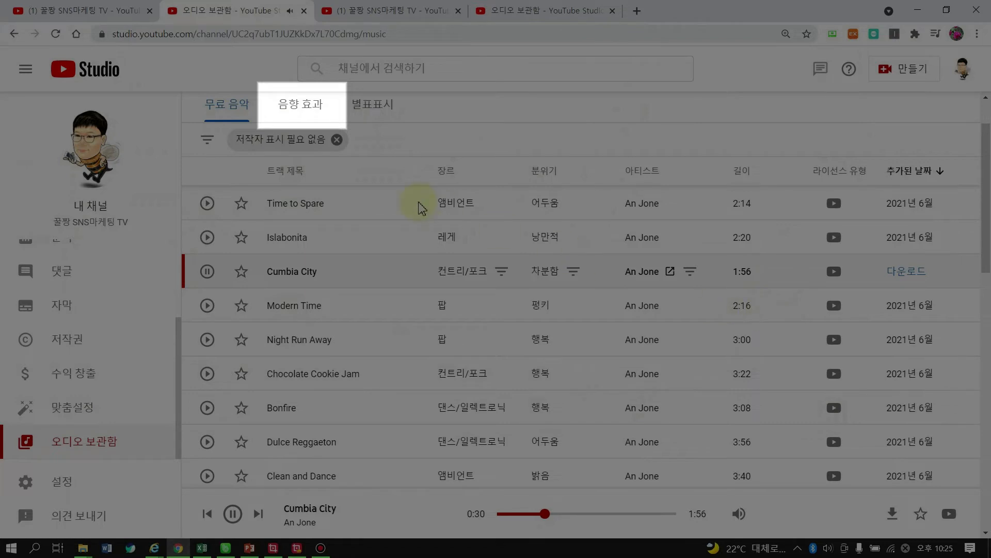
Step: Show the sound effects (음향 효과) in the audio library and look through the list
left_click(298, 110)
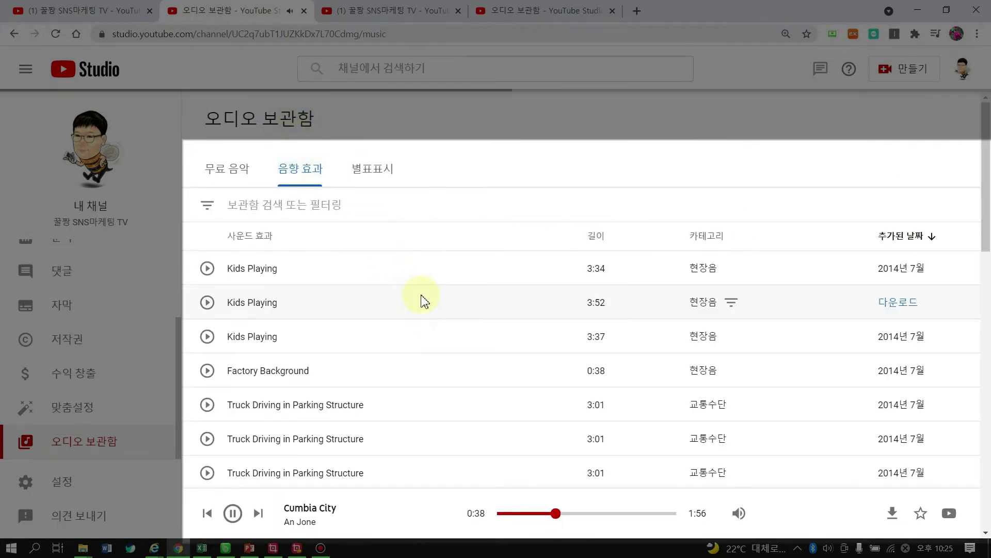
scroll(423, 299, "down", 2)
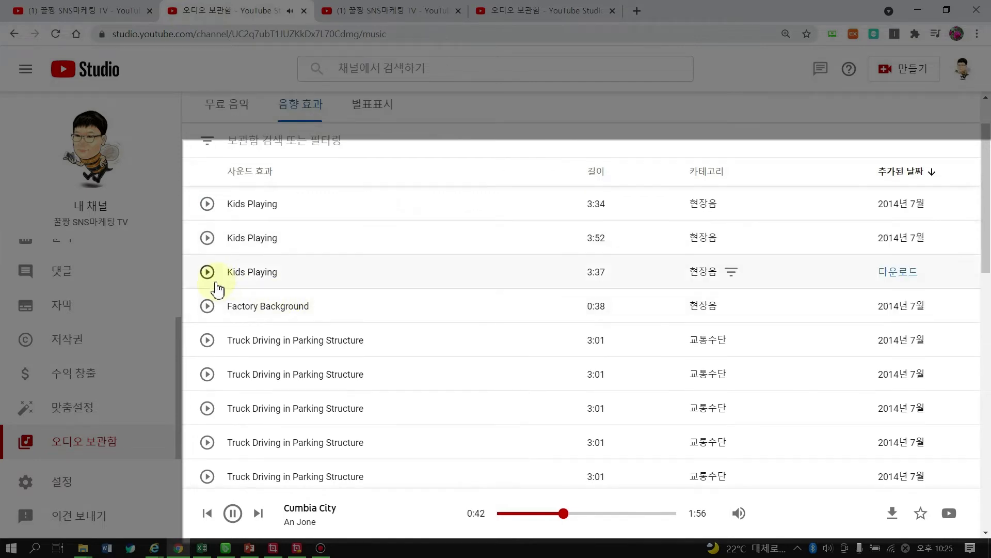
scroll(283, 284, "down", 2)
scroll(272, 275, "up", 4)
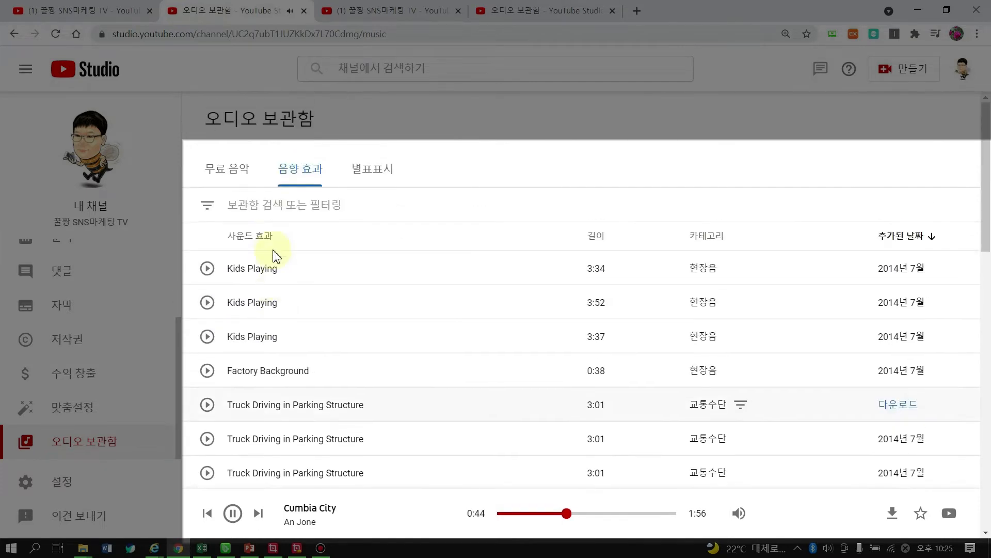
Step: Filter the sound effects by the category 경고음, looking through the other available categories before applying it
left_click(275, 208)
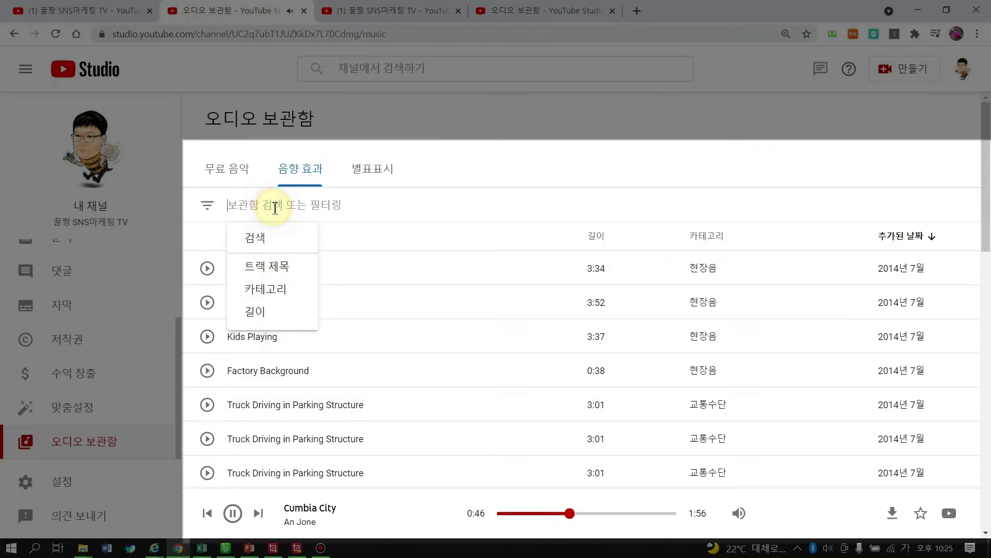
left_click(276, 289)
left_click(248, 254)
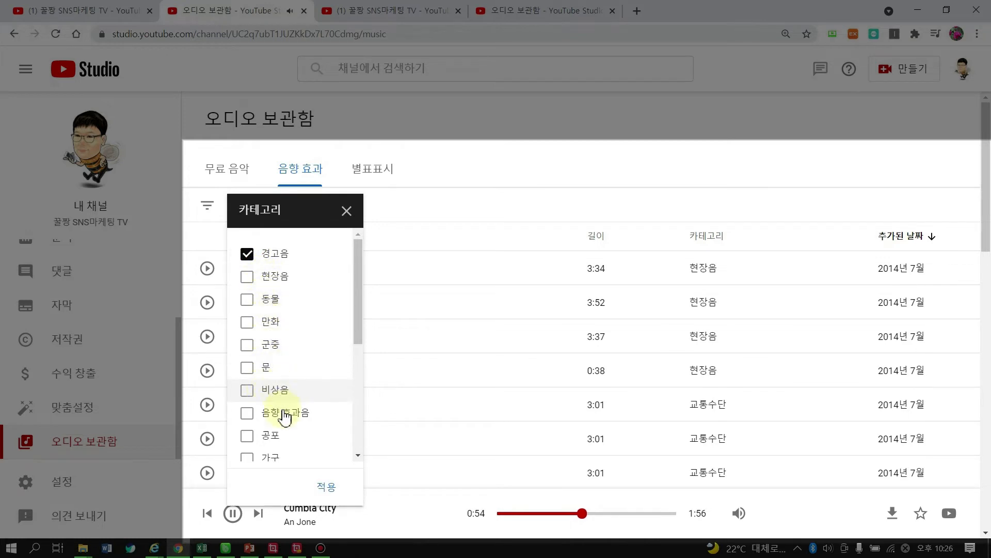
scroll(285, 419, "down", 2)
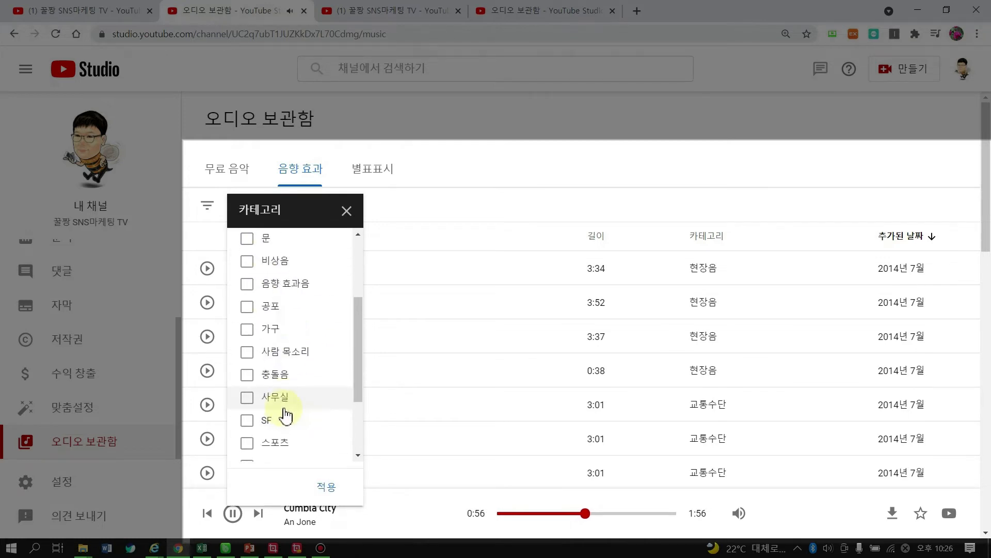
scroll(286, 415, "down", 1)
scroll(318, 385, "down", 1)
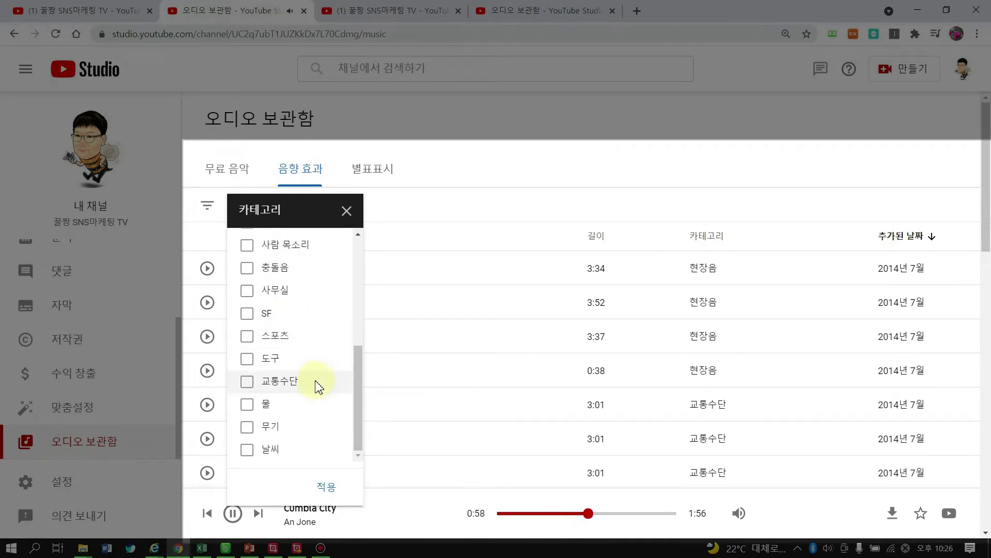
left_click(323, 489)
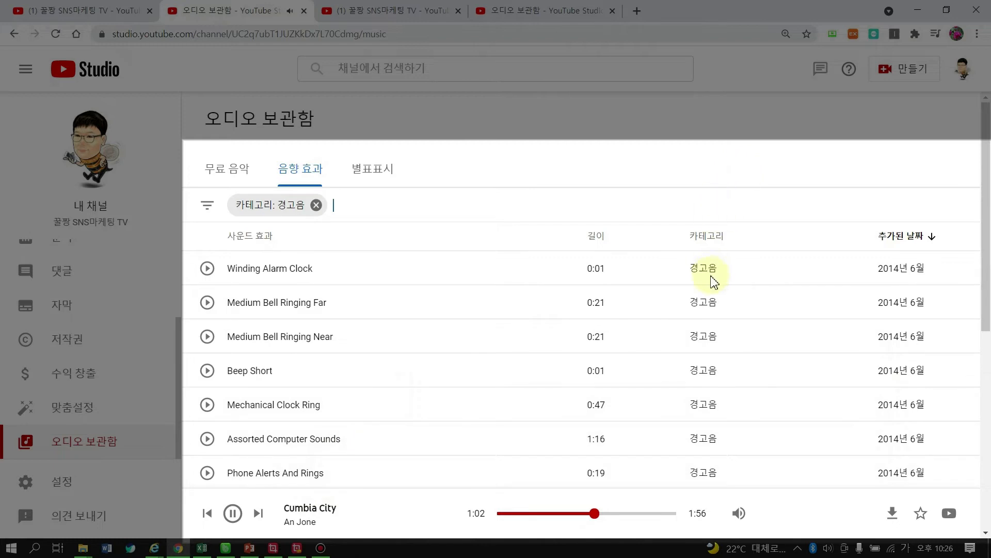
Step: Look through the 경고음 sound effects and play Police Siren
scroll(703, 443, "down", 3)
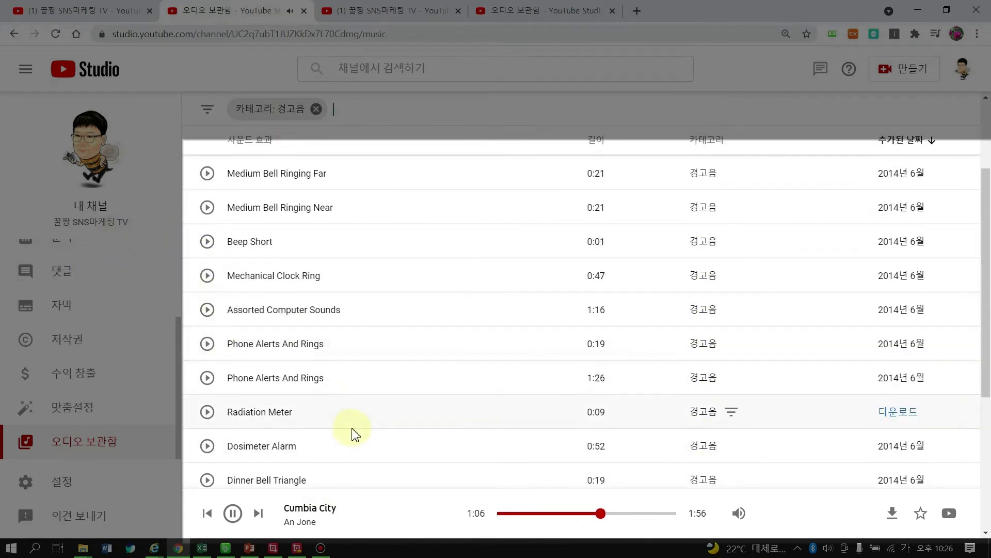
scroll(250, 388, "down", 1)
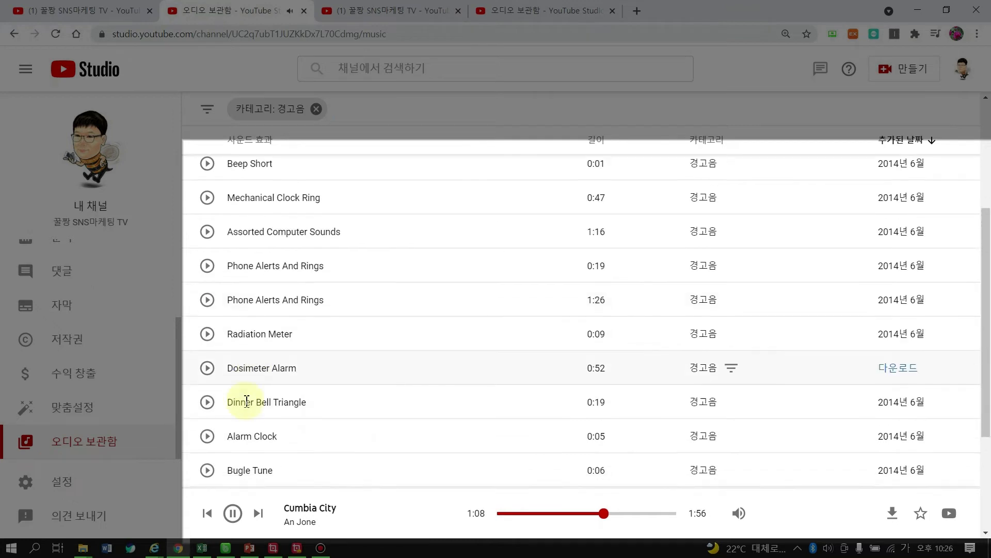
scroll(233, 413, "down", 1)
scroll(207, 421, "down", 2)
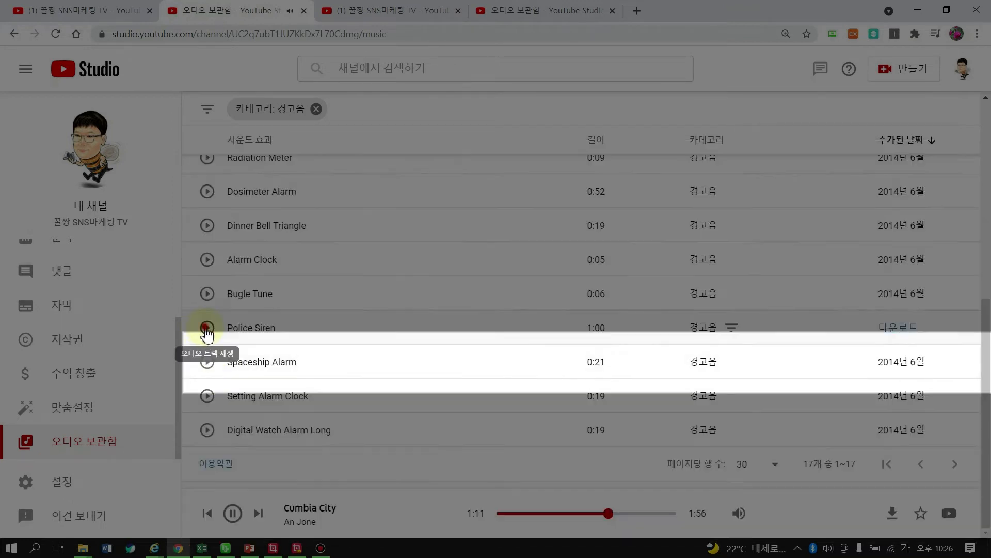
left_click(201, 329)
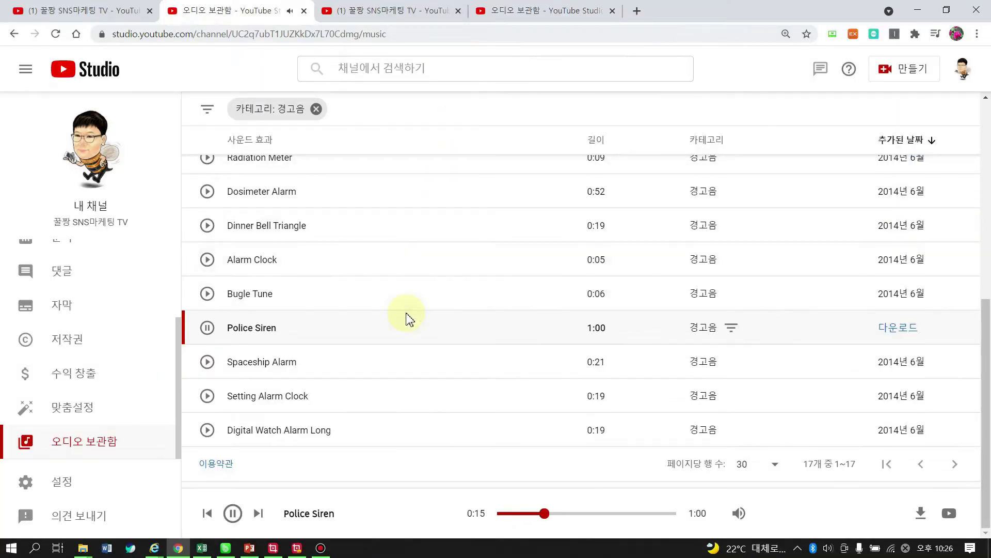
Step: Switch to GOM Mix and add the audio files Police Siren경찰 and Snake on the Beach - Nico Staf선택 to the project's media sources
left_click(273, 547)
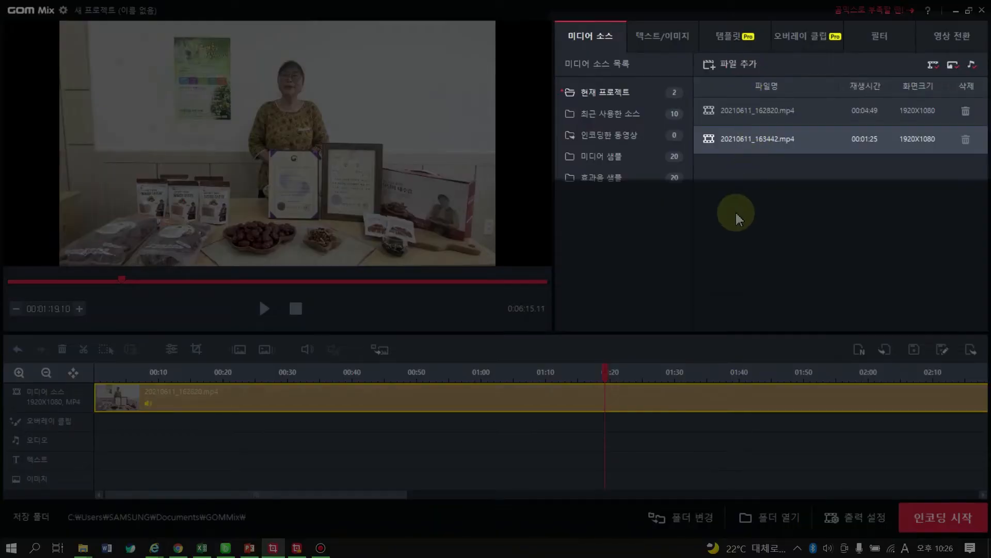
left_click(734, 69)
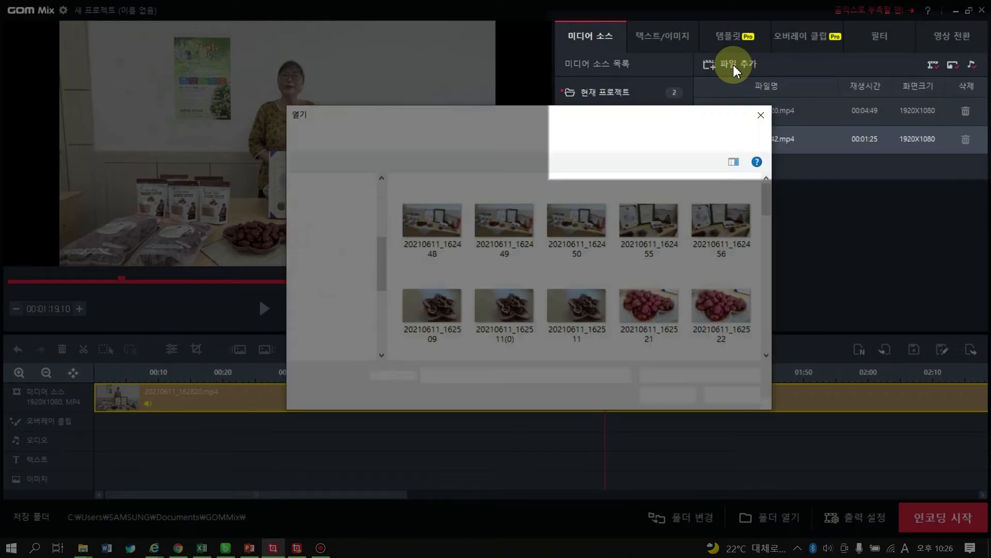
left_click(448, 309, "ctrl")
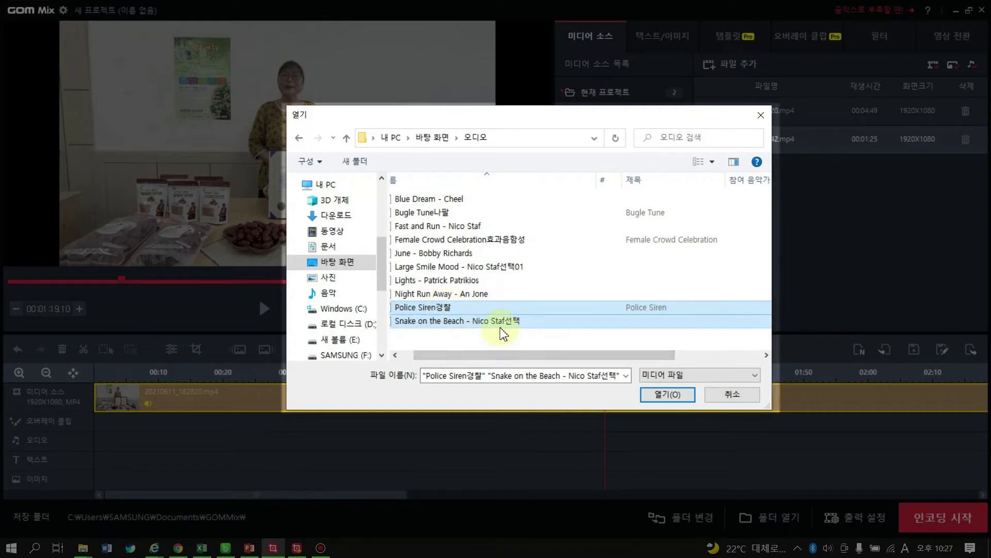
left_click(654, 394)
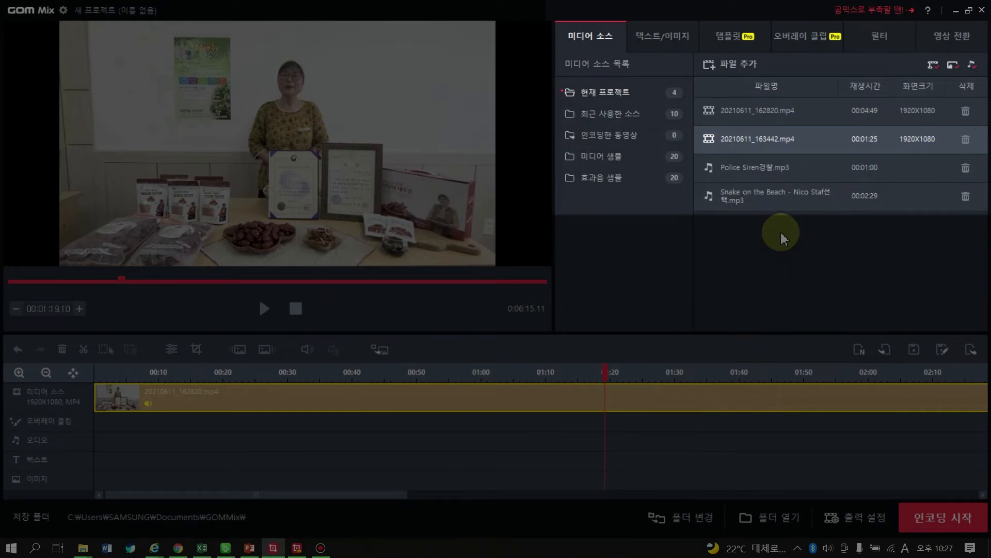
left_click(780, 231)
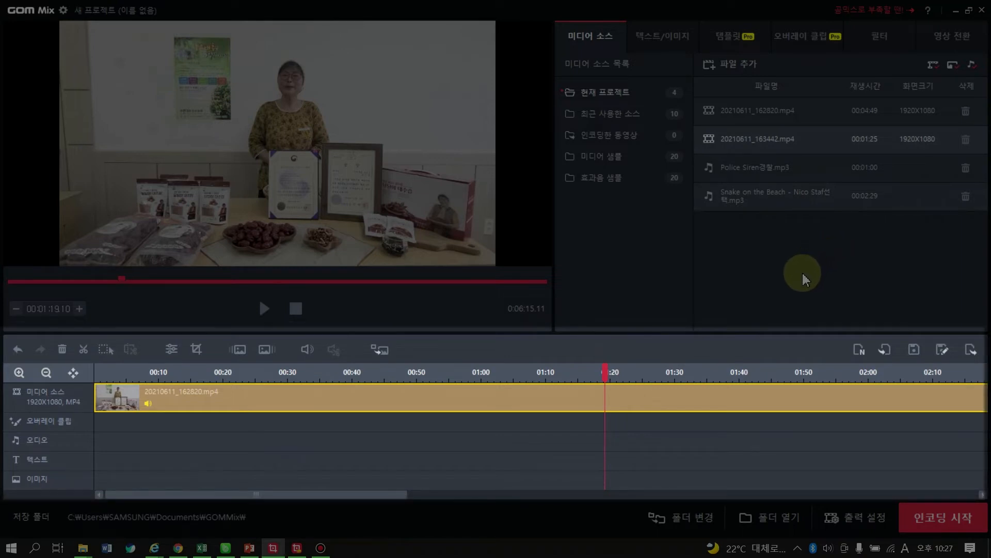
Step: Place Snake on the Beach at the start of the audio track and trim its end to about 02:24.50
left_click_drag(748, 196, 116, 450)
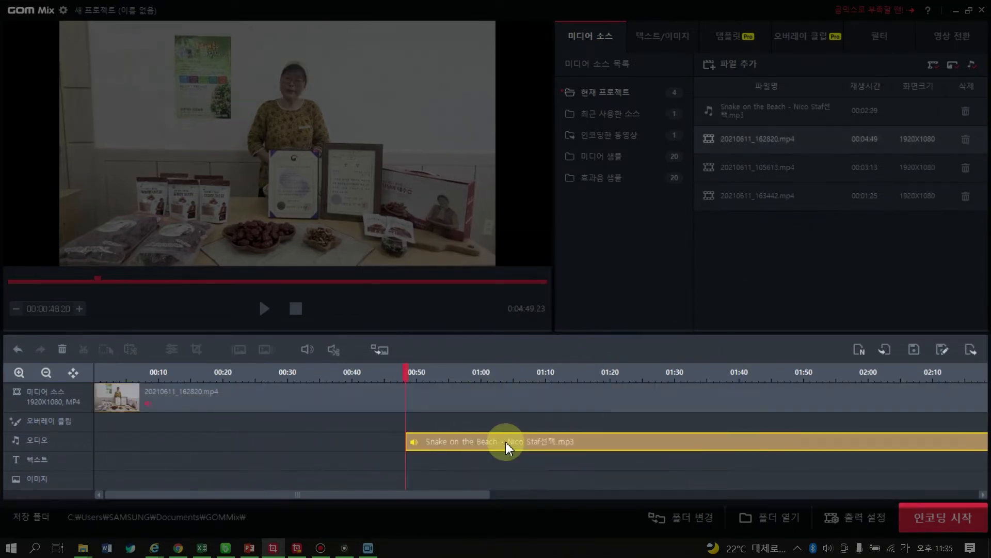
left_click_drag(506, 442, 190, 459)
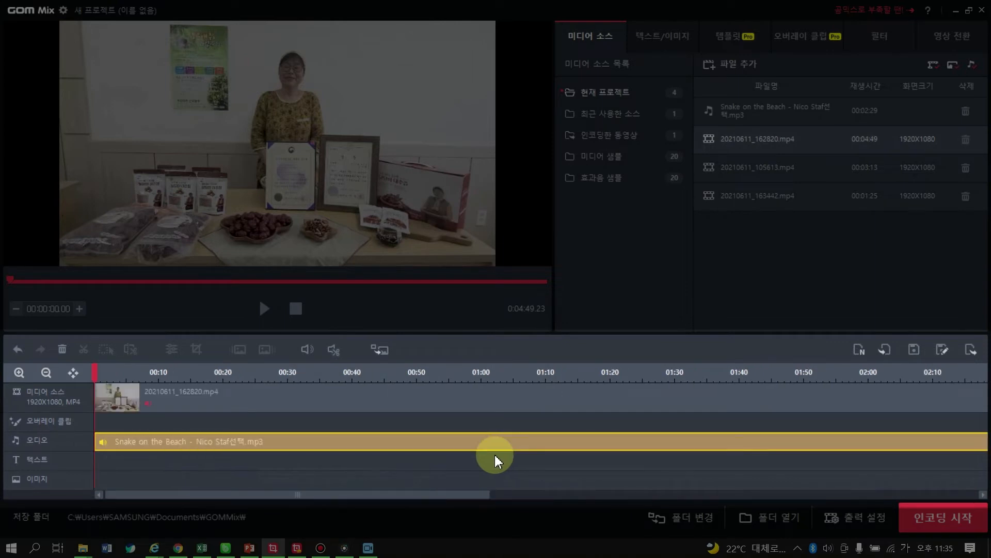
scroll(495, 454, "down", 3)
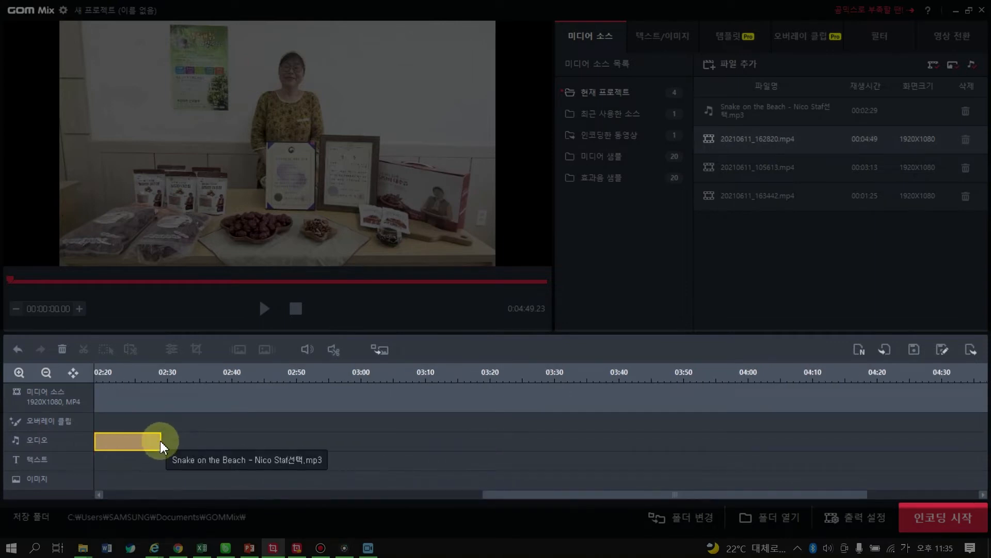
left_click_drag(160, 439, 112, 447)
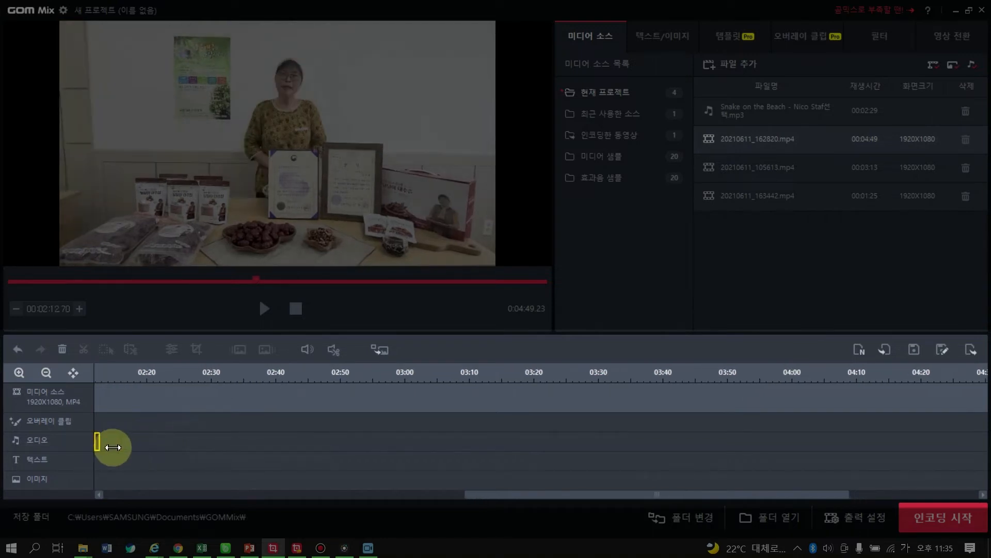
scroll(206, 454, "up", 4)
scroll(396, 460, "down", 5)
scroll(397, 461, "up", 4)
left_click_drag(704, 440, 794, 392)
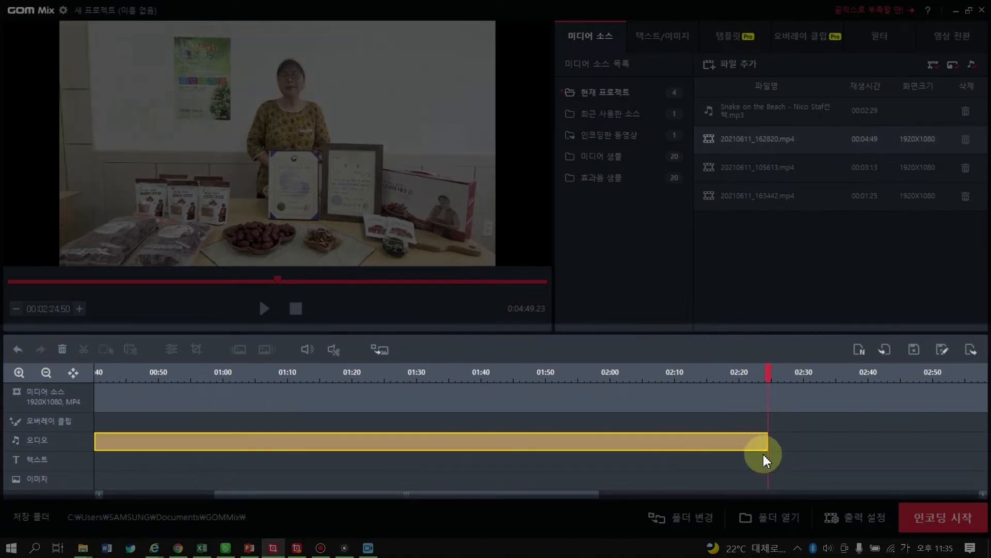
Step: Add a second Snake on the Beach clip directly after the first and trim its end to match the end of the video
scroll(763, 454, "down", 4)
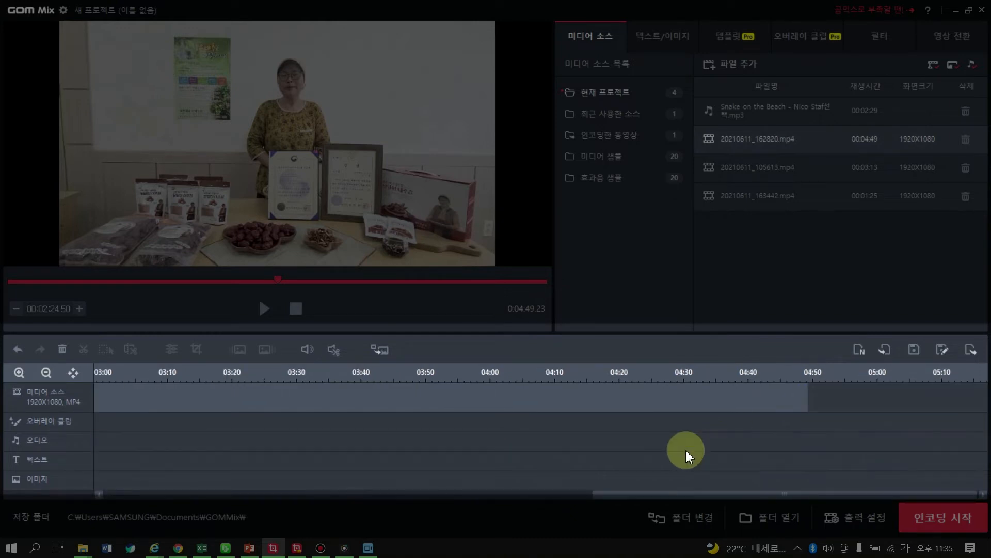
scroll(685, 450, "up", 4)
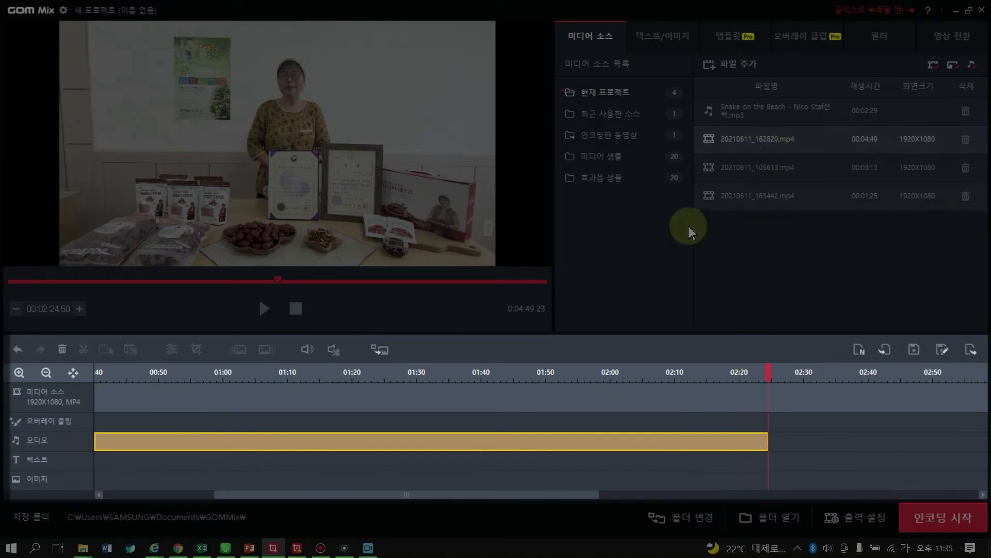
left_click_drag(736, 107, 791, 437)
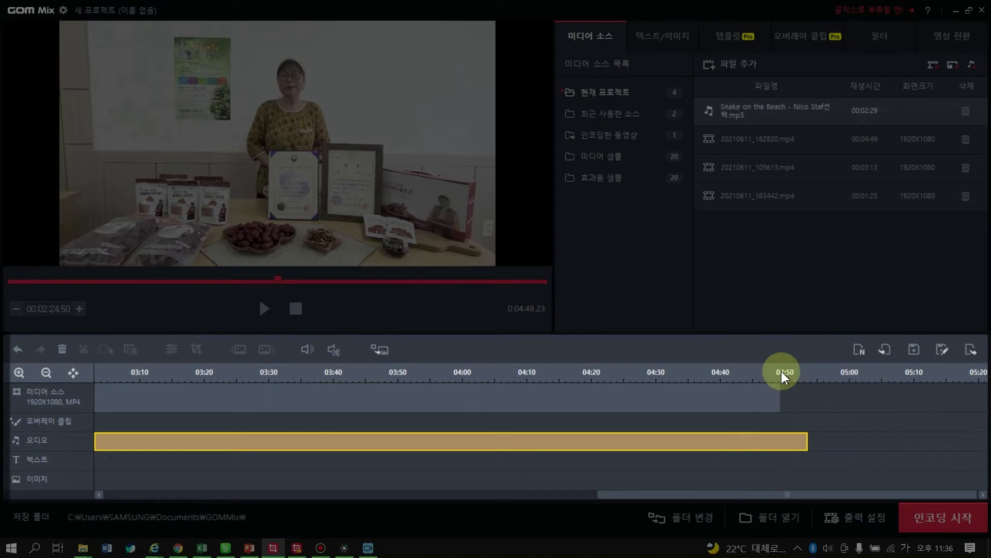
left_click_drag(808, 443, 782, 452)
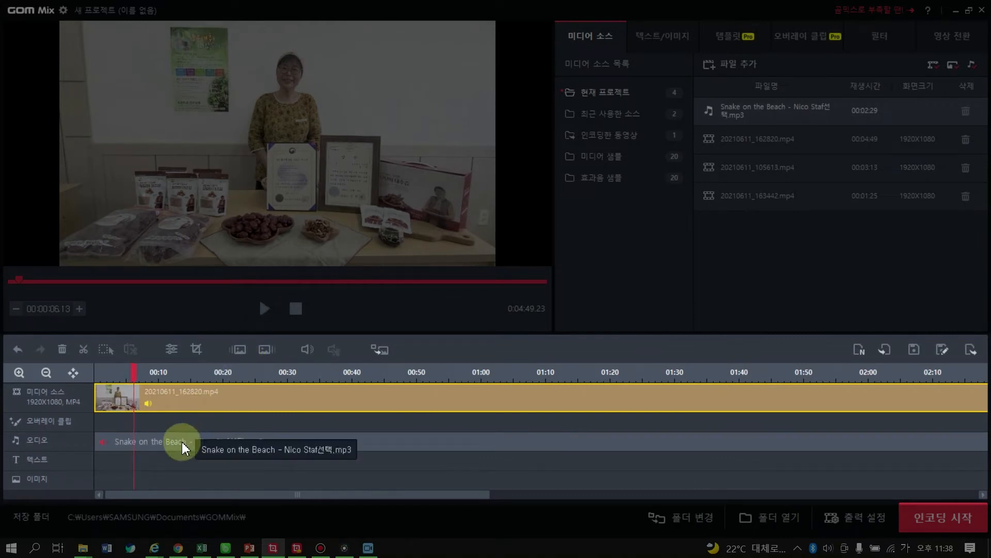
Step: Lower the first music clip's volume to about 7 and preview the opening seconds of the video
left_click(143, 442)
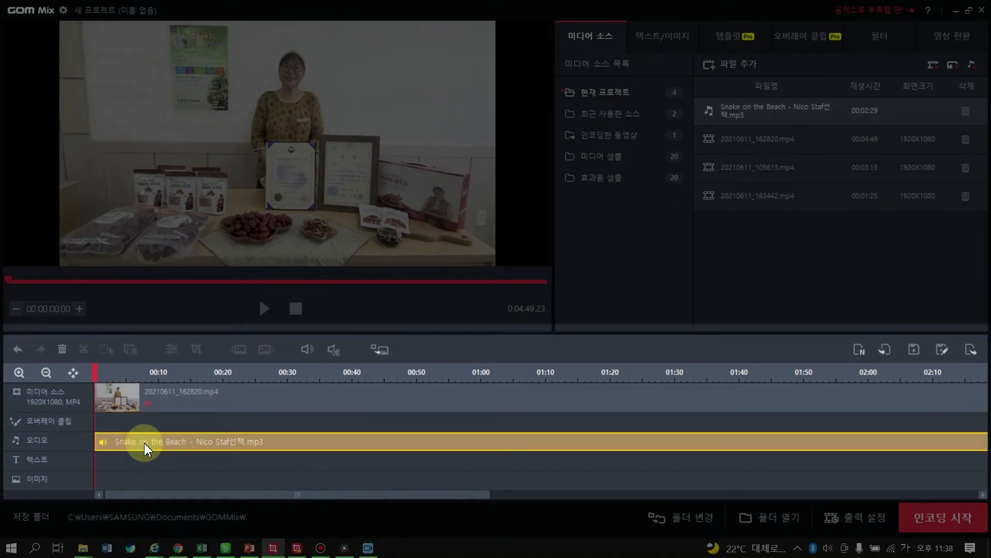
left_click(305, 349)
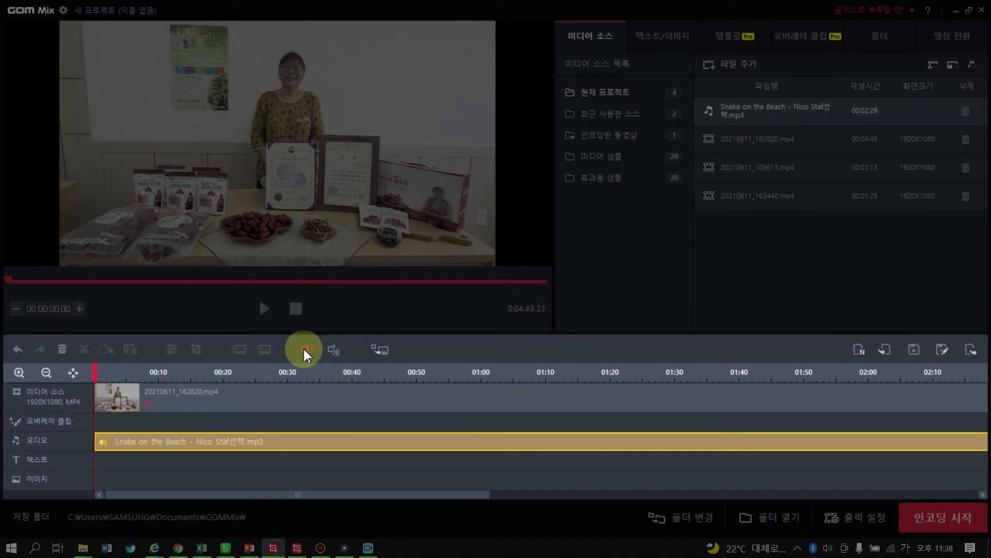
left_click(304, 349)
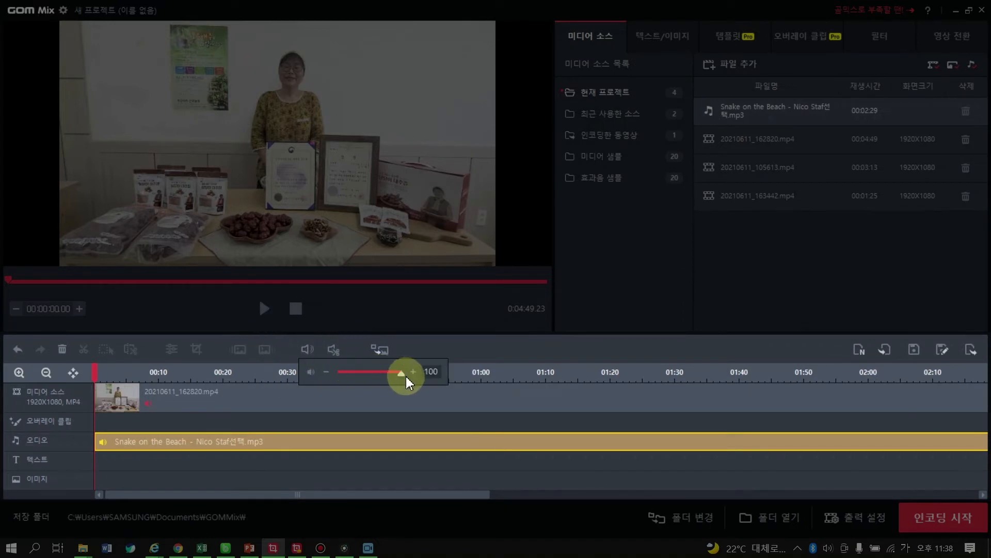
left_click_drag(399, 375, 340, 378)
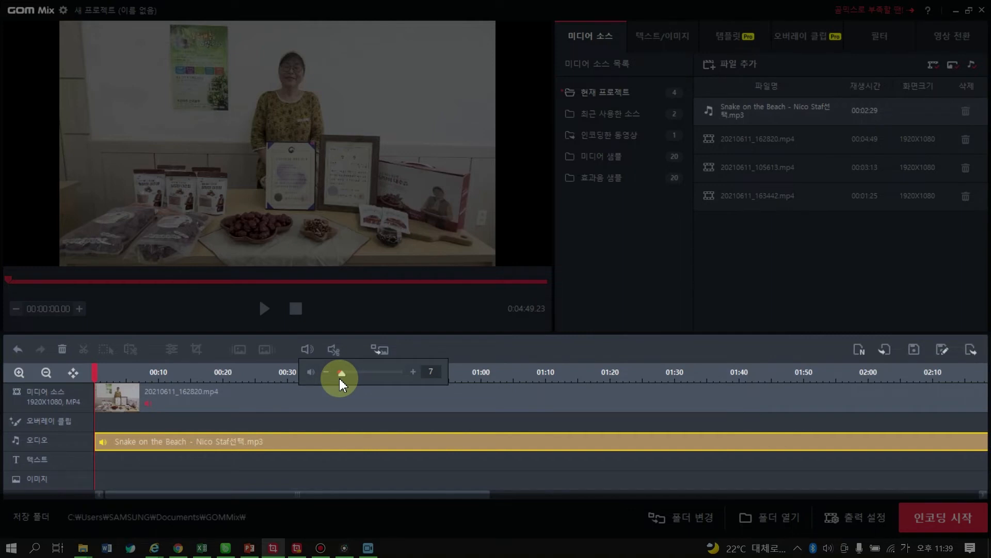
left_click_drag(338, 379, 343, 426)
left_click(263, 309)
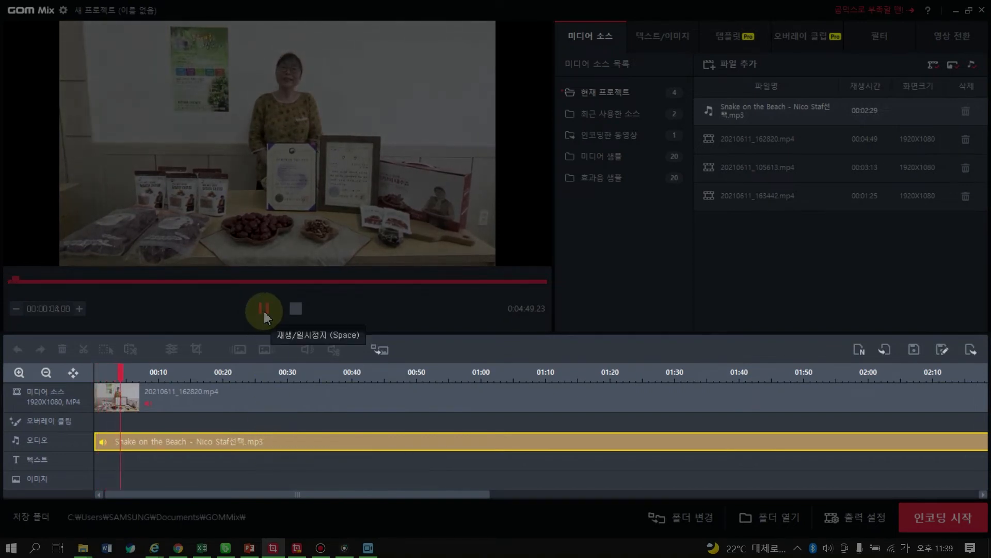
left_click(264, 312)
Step: Set the volume of the second Snake on the Beach clip to 5
scroll(773, 460, "right", 5)
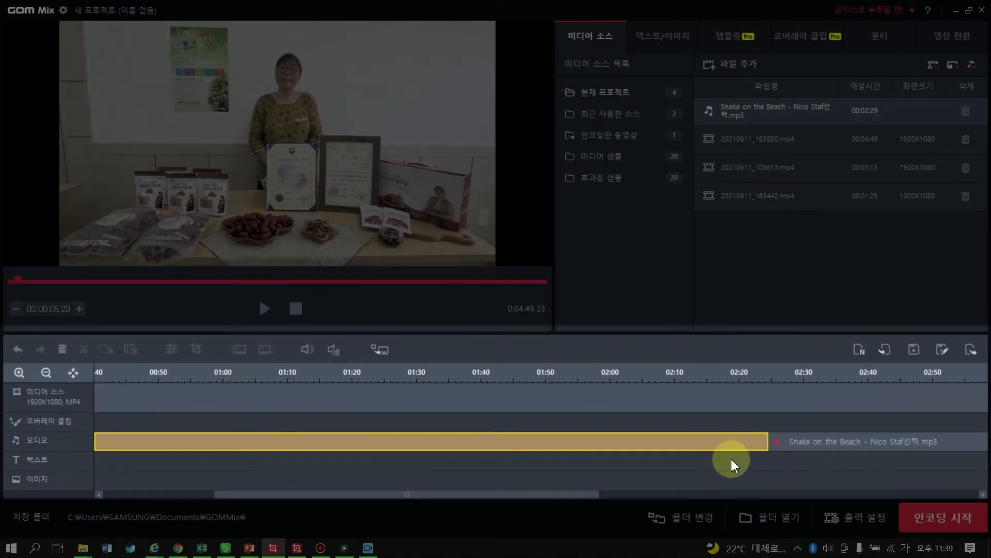
left_click(790, 441)
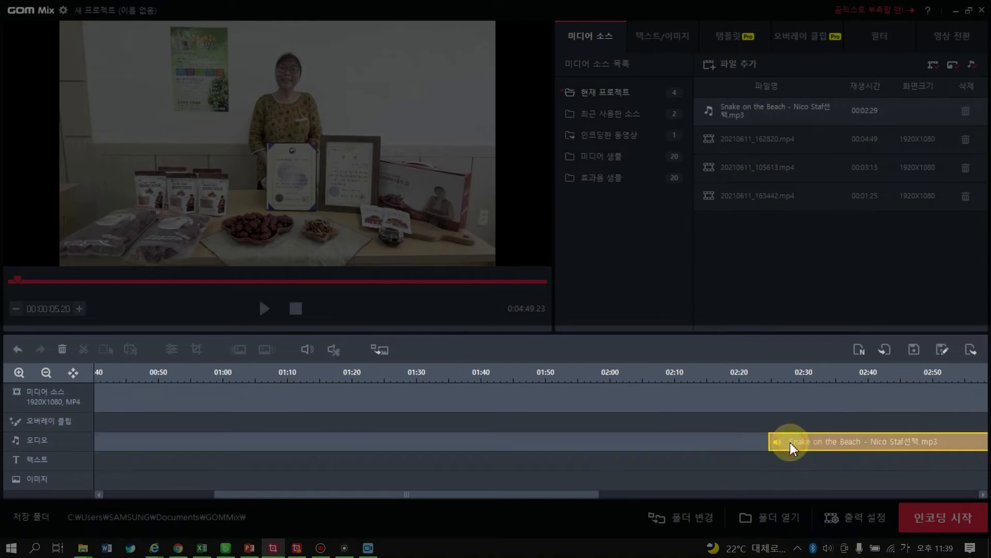
left_click(309, 349)
left_click_drag(402, 377, 341, 375)
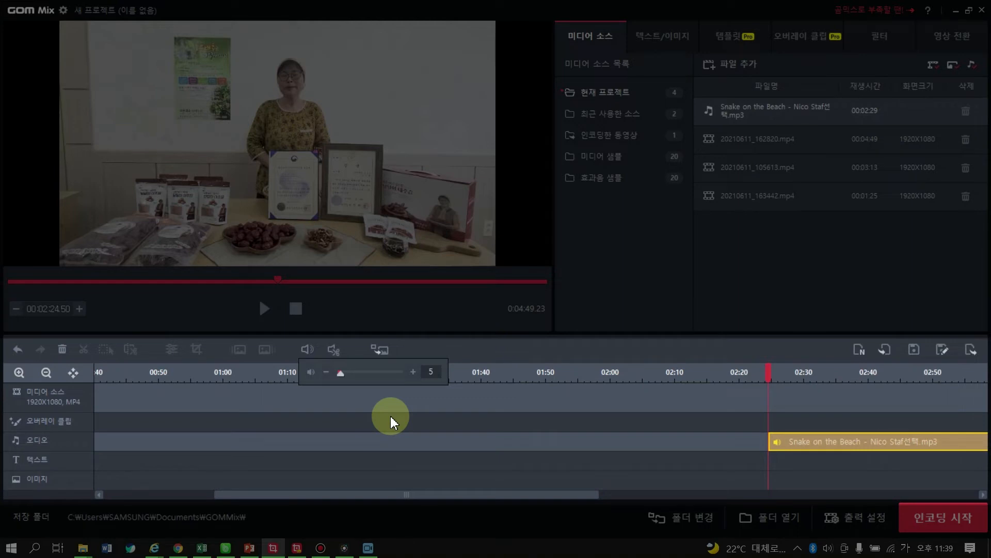
left_click(391, 416)
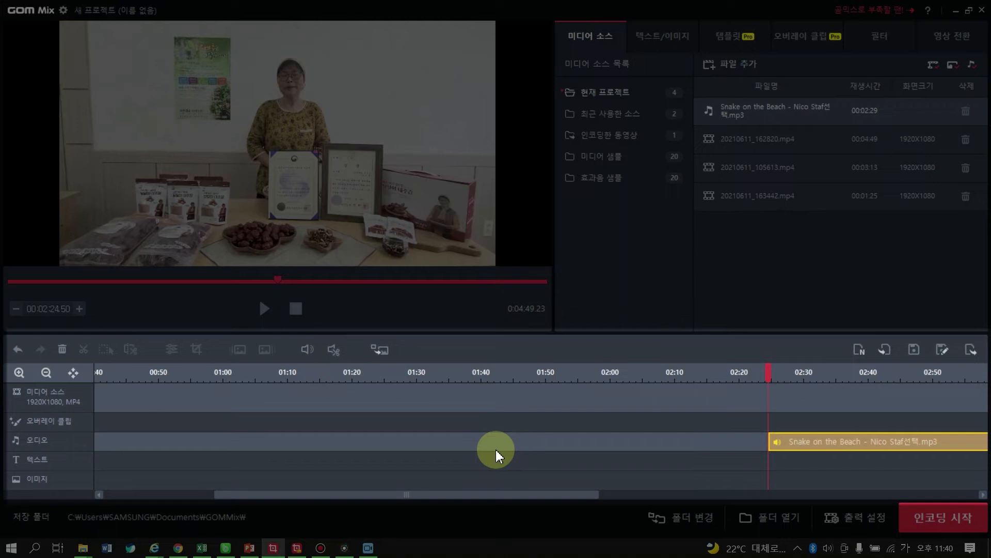
Step: Open the encoding dialog for the edited video and return to the current project's (현재 프로젝트) media sources
left_click(938, 524)
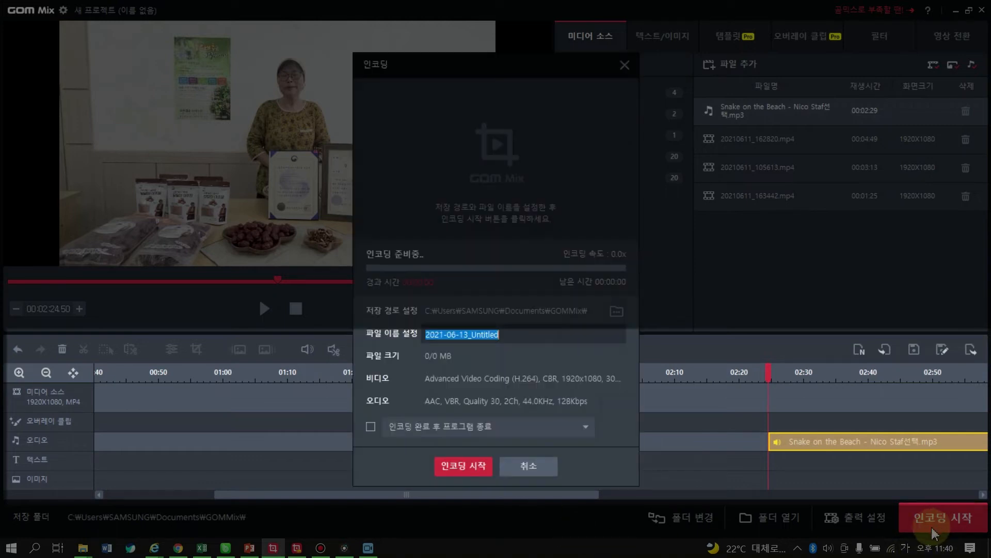
left_click(657, 447)
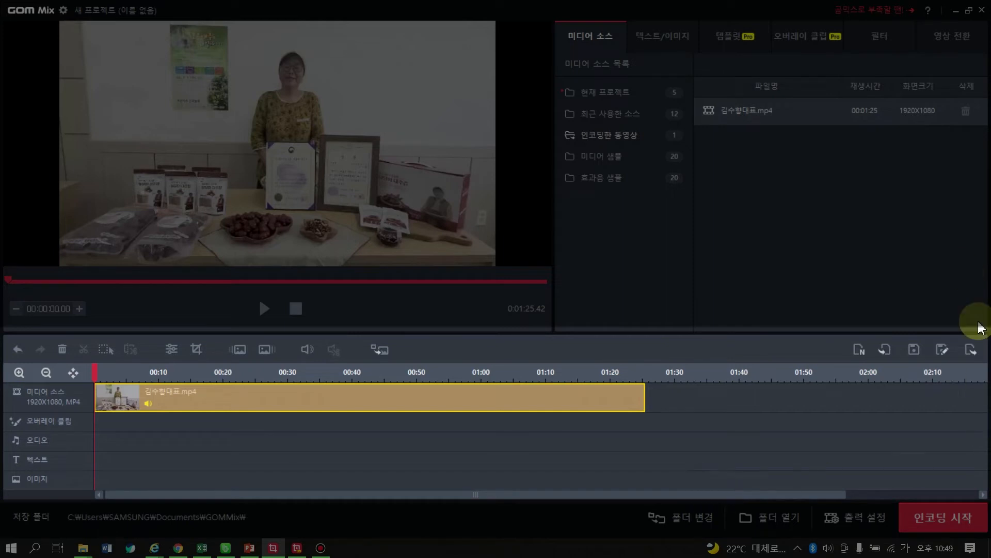
left_click(628, 33)
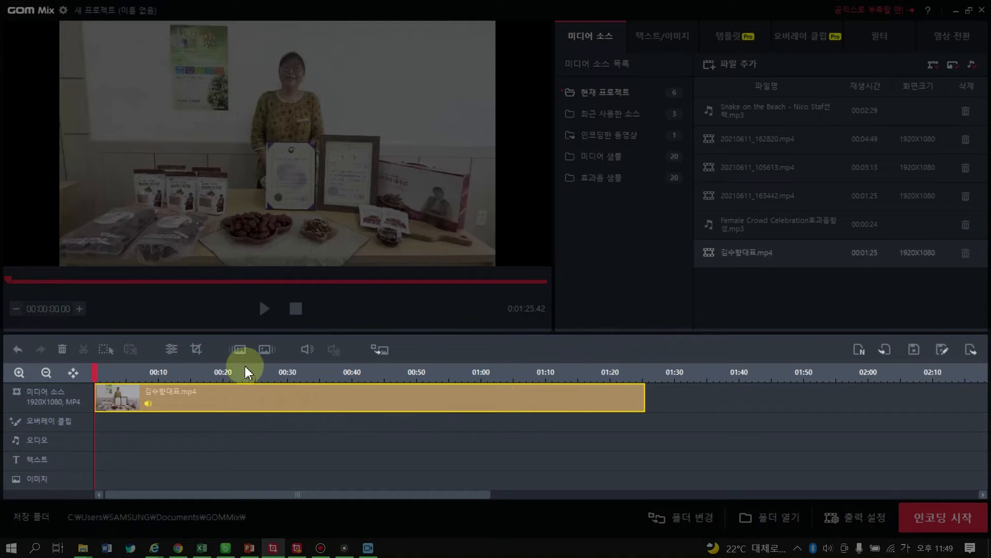
Step: Preview the opening, then place the Female Crowd Celebration sound effect on the audio track, starting at 23 seconds
left_click(264, 310)
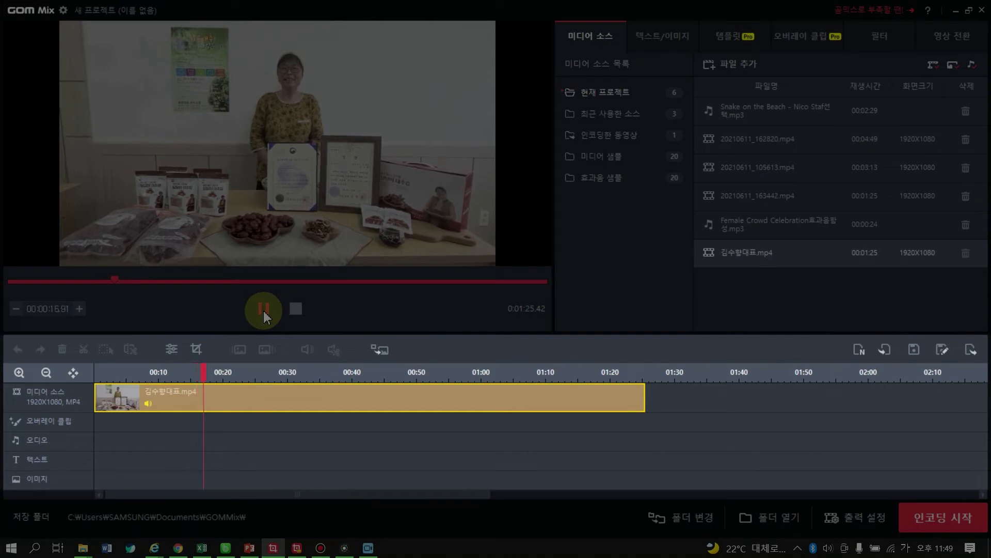
left_click(265, 310)
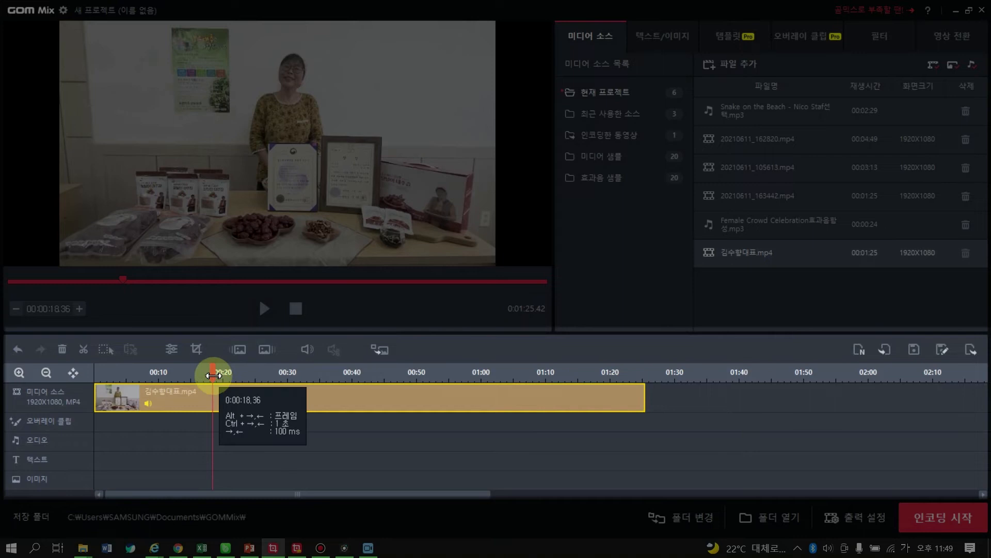
left_click_drag(213, 374, 244, 374)
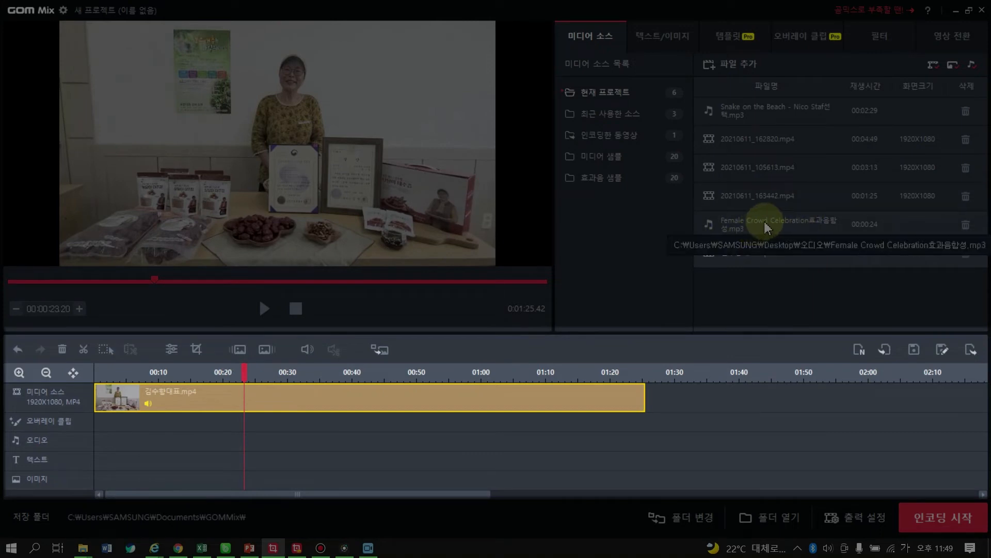
left_click_drag(763, 226, 245, 448)
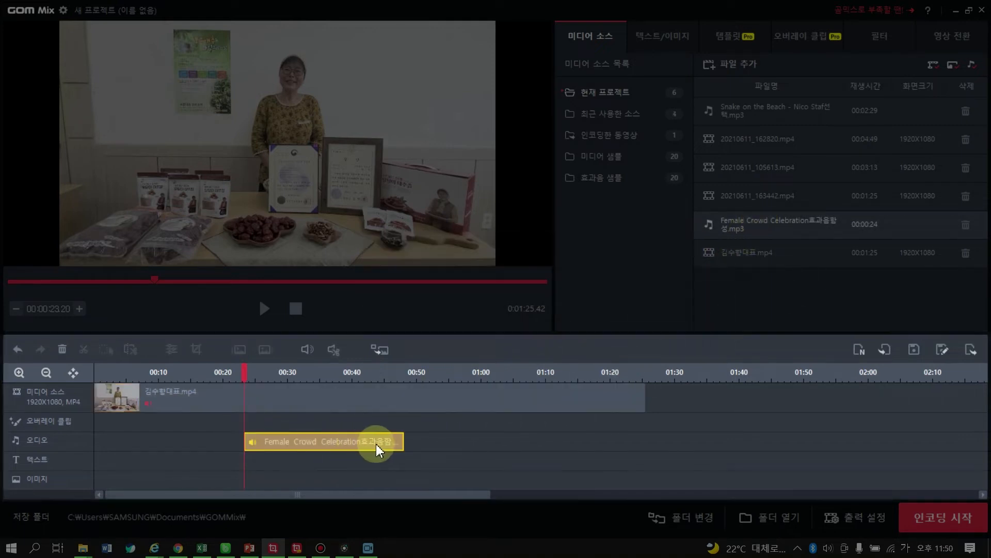
left_click_drag(403, 438, 398, 438)
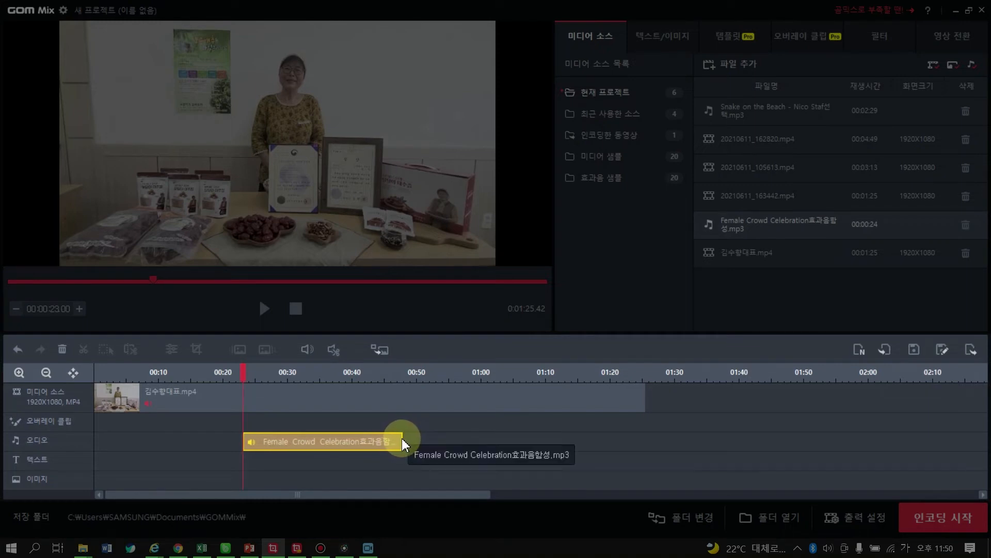
Step: Trim the end of the Female Crowd Celebration clip so it lasts about one second from the 23-second mark
left_click_drag(401, 438, 239, 449)
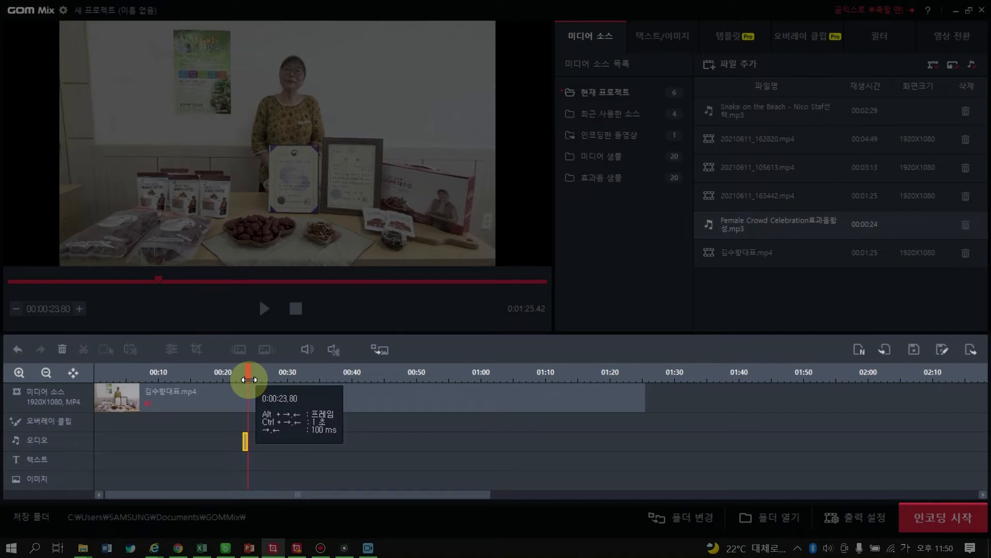
left_click_drag(249, 379, 253, 380)
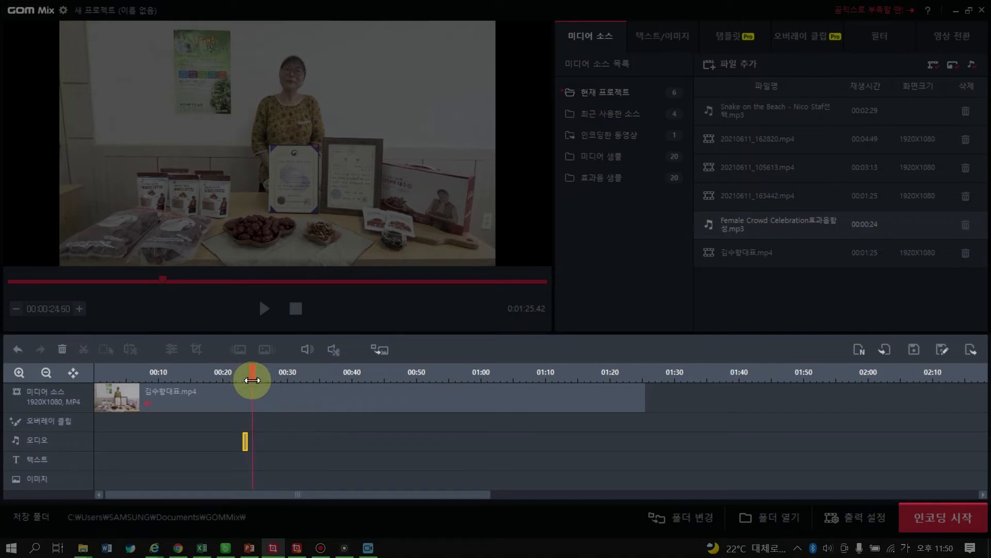
left_click_drag(247, 438, 241, 439)
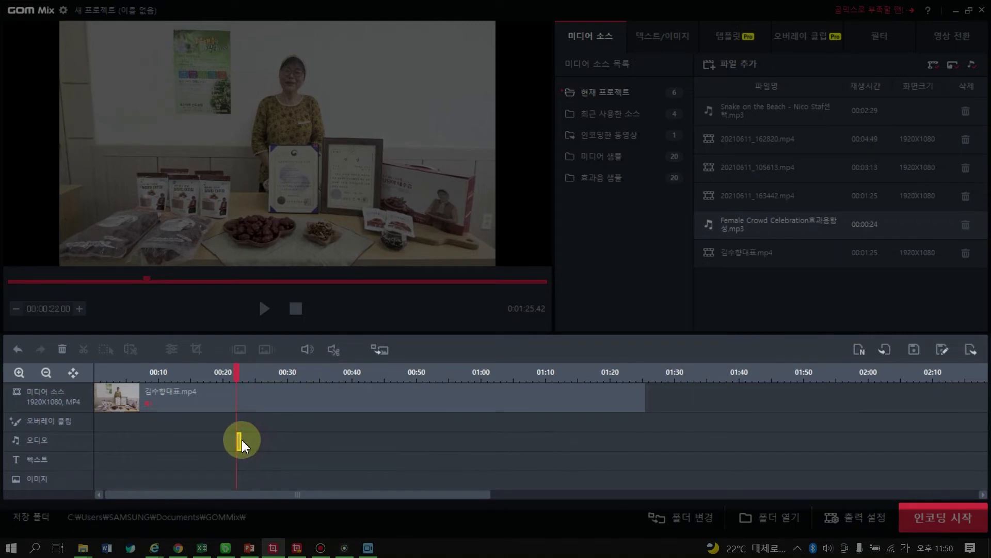
left_click(17, 349)
left_click_drag(257, 449, 251, 439)
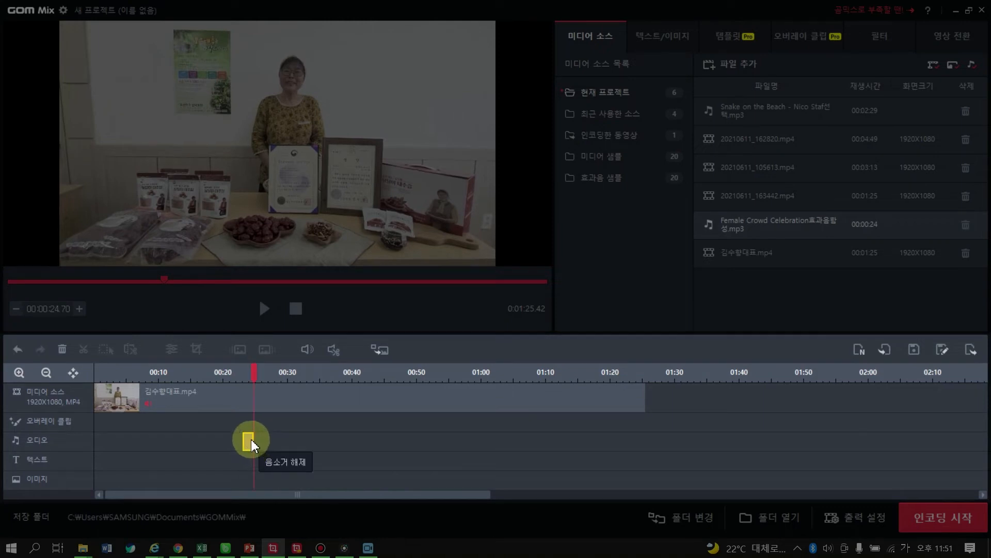
Step: Preview the video just after the trimmed sound effect and select that clip on the audio track
left_click(243, 404)
left_click(263, 307)
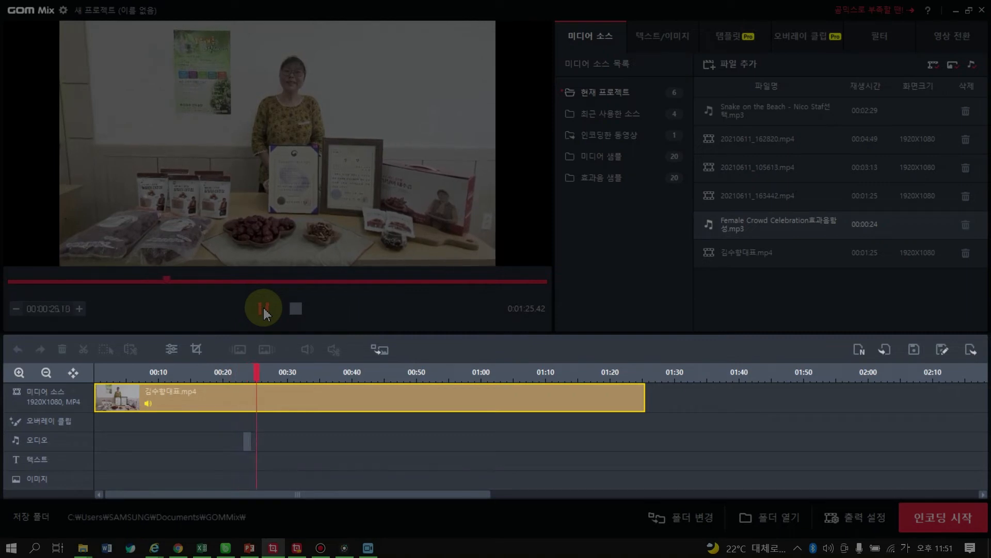
left_click(248, 447)
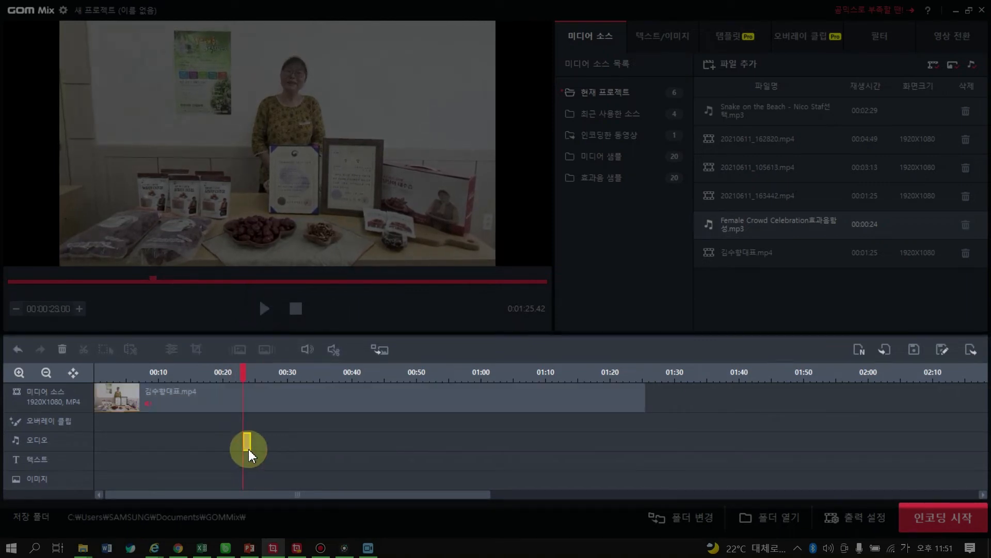
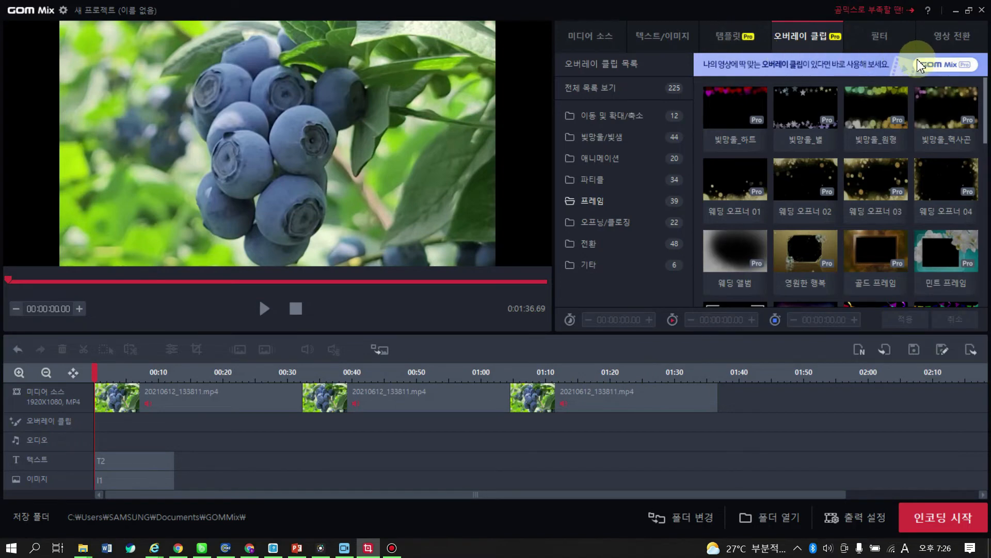
Step: Apply the 문 열기 template from the 애니메이션 category at the start of the video and preview it
left_click(726, 36)
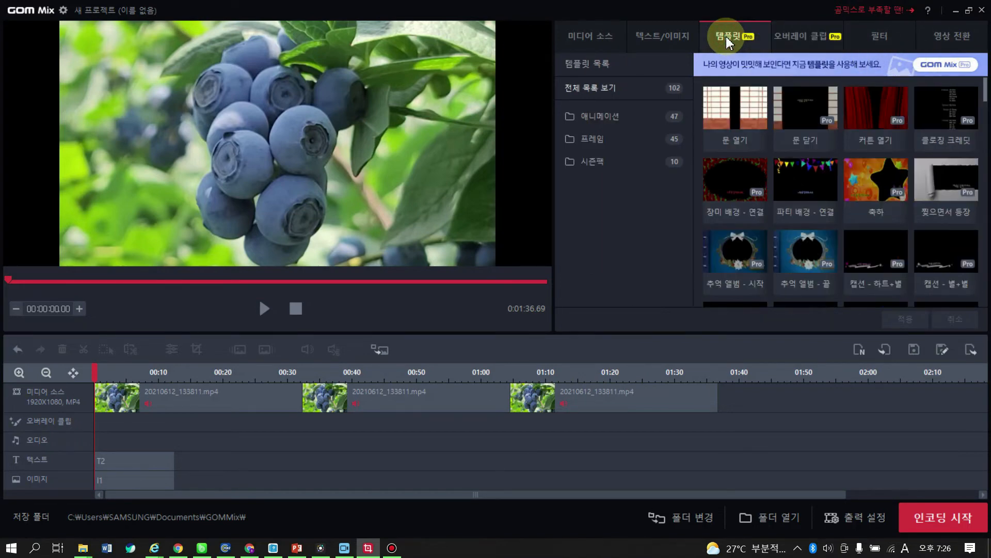
left_click(605, 117)
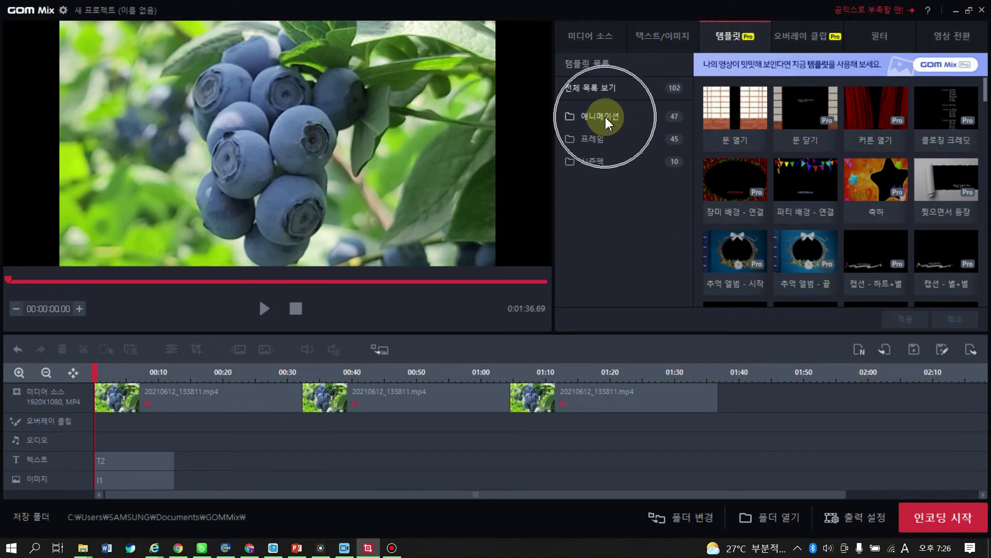
left_click(603, 163)
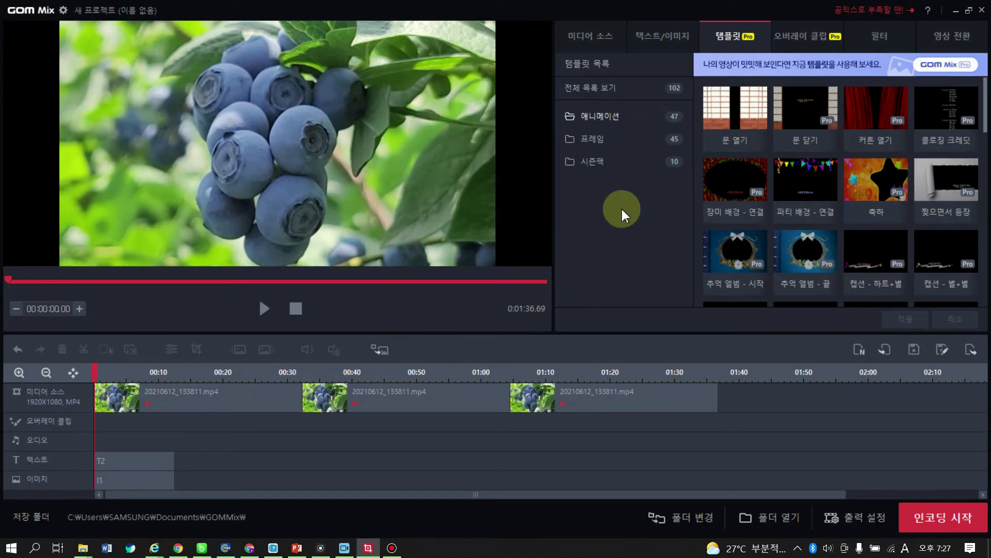
left_click(731, 111)
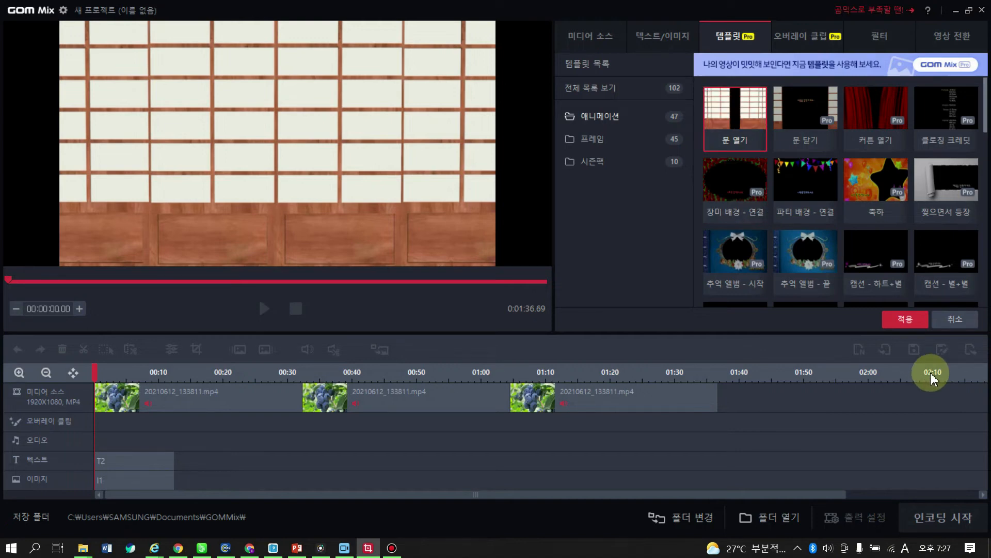
left_click(903, 318)
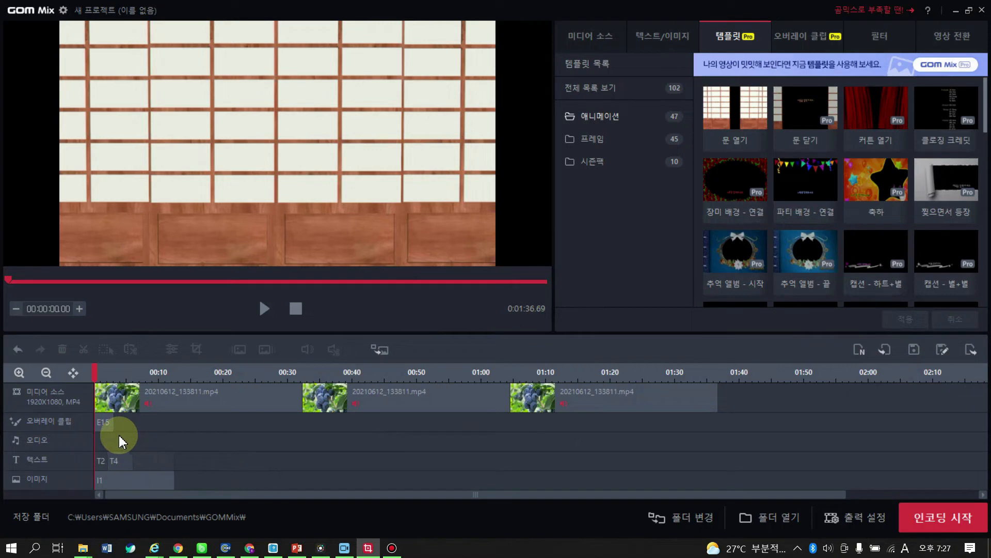
left_click(264, 312)
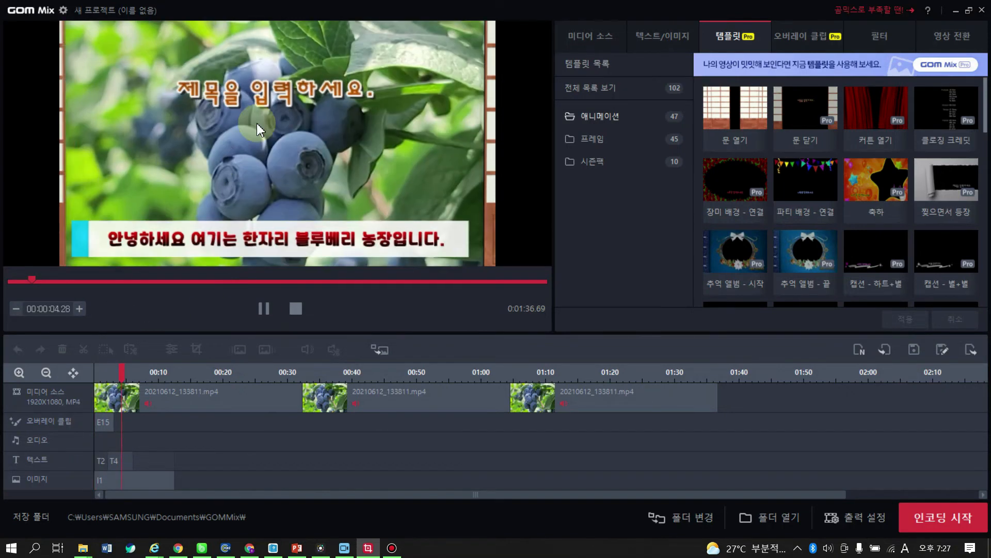
left_click(292, 308)
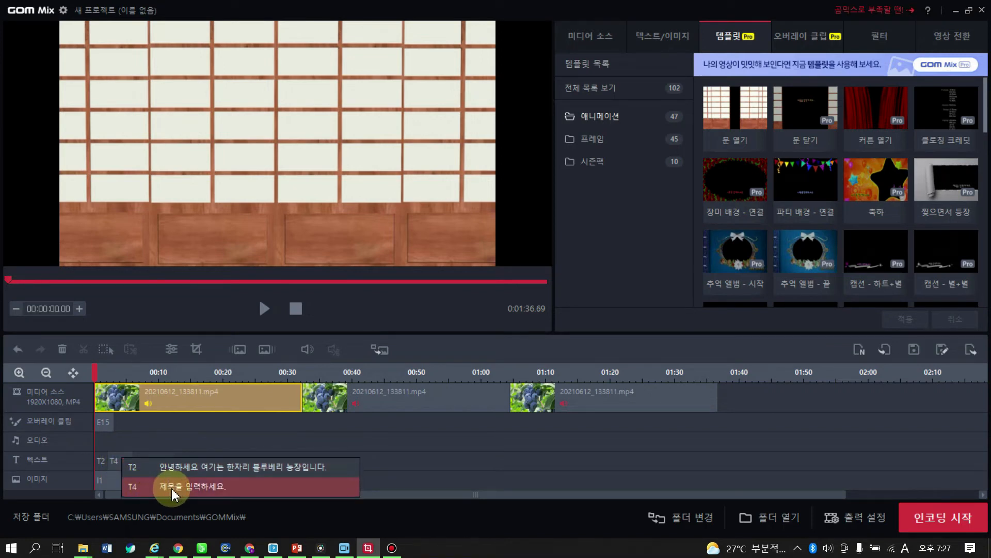
Step: Delete the template's 제목을 입력하세요 title text from the text track and preview the opening without it
left_click(171, 487)
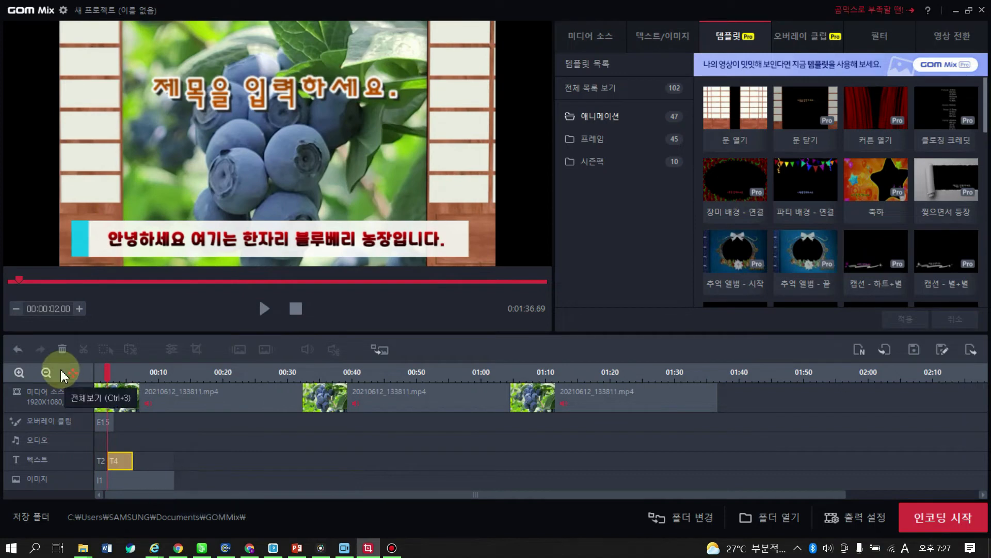
left_click(63, 351)
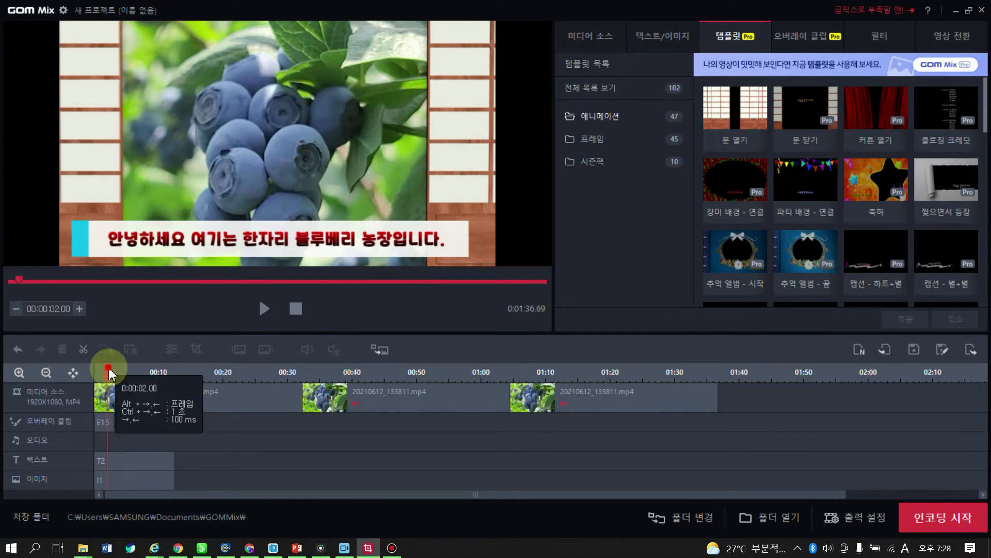
left_click(263, 311)
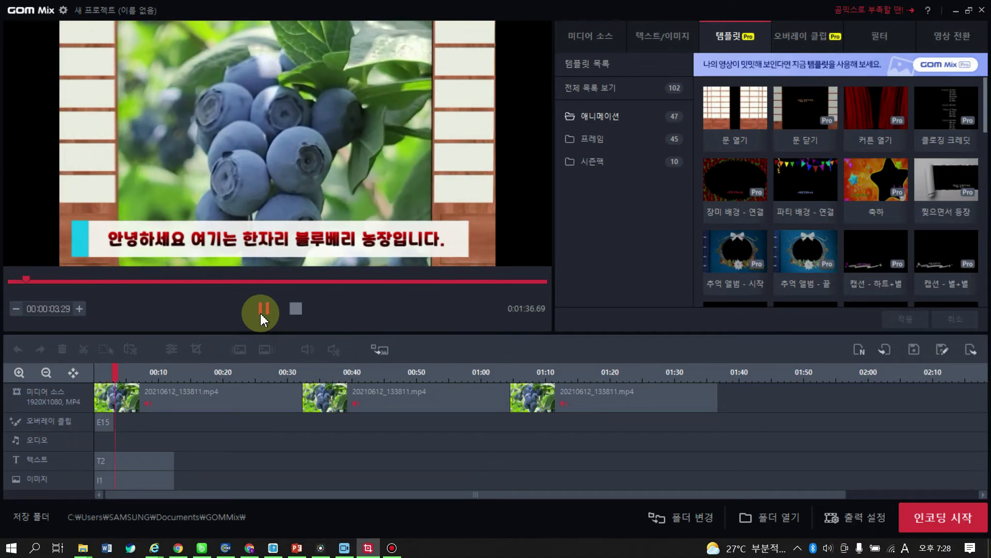
Step: Preview the 축하 template from 프레임 and the 겨울 이야기 01 template from 시즌팩 without applying either
left_click(746, 147)
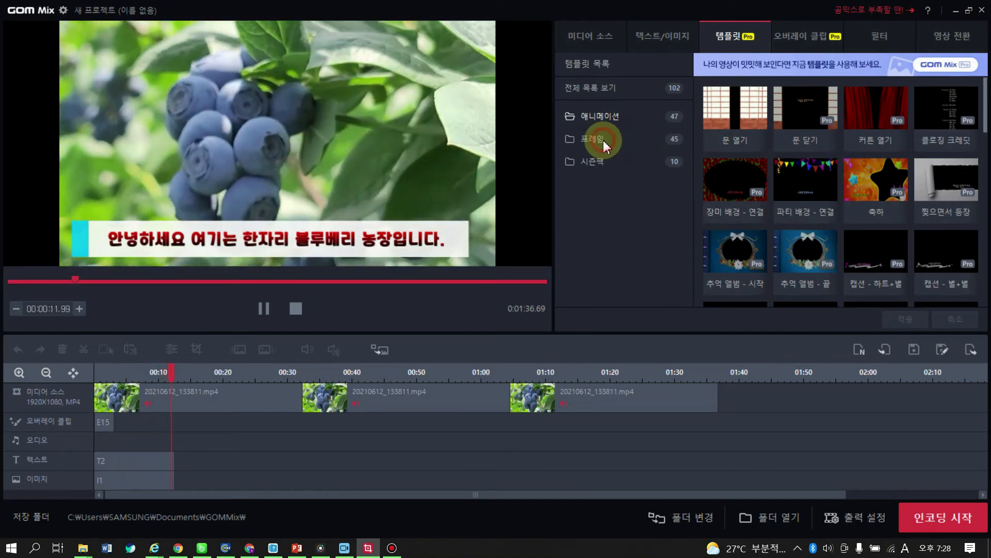
left_click(603, 141)
left_click(761, 121)
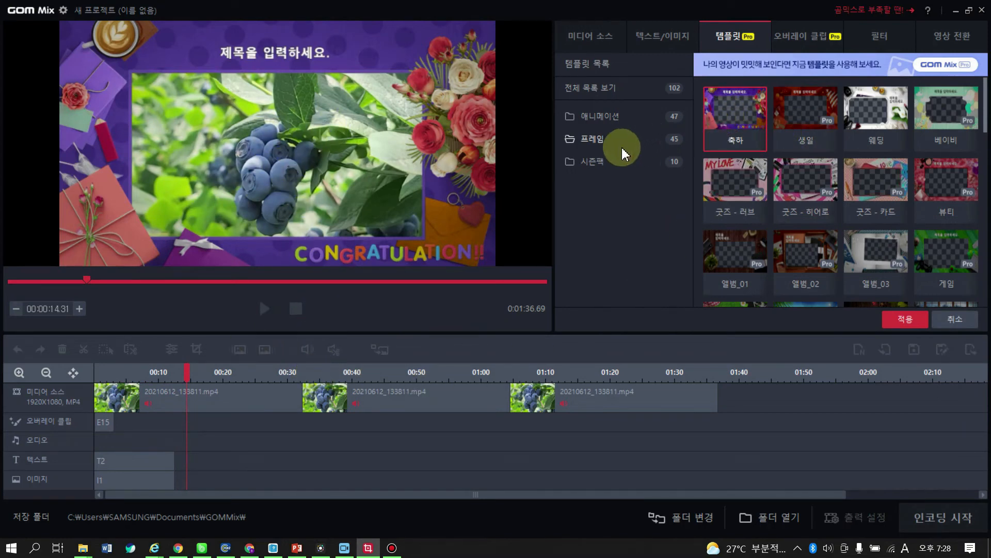
left_click(597, 163)
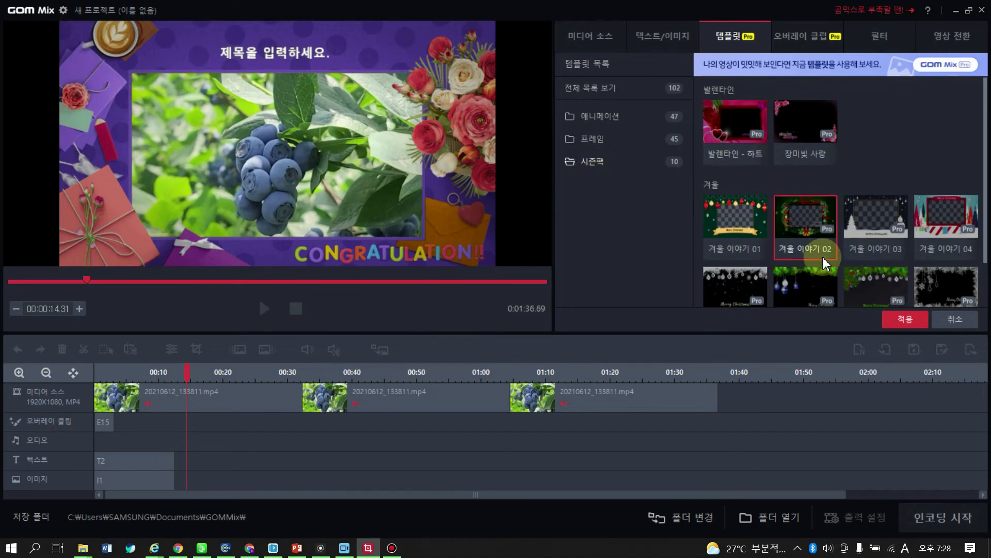
left_click(736, 219)
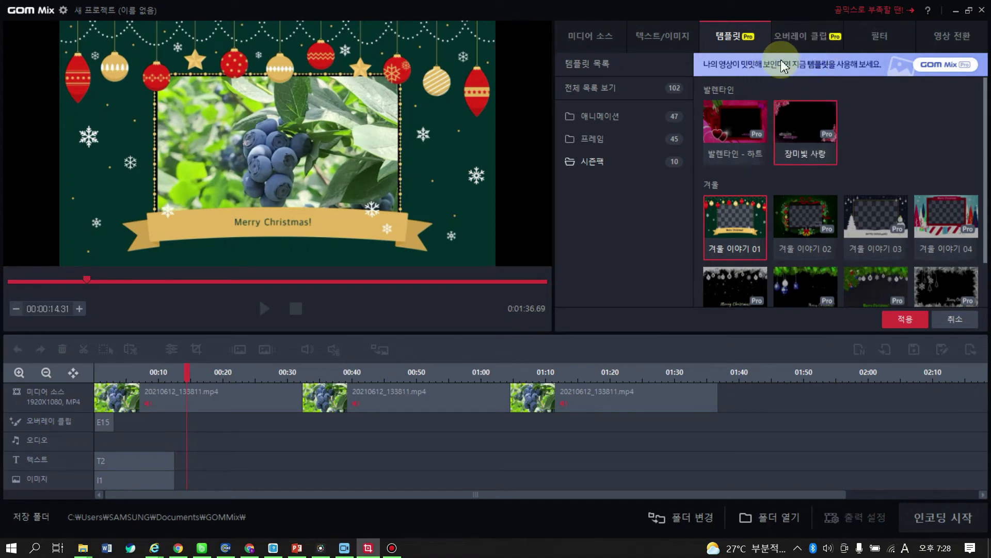
left_click(938, 321)
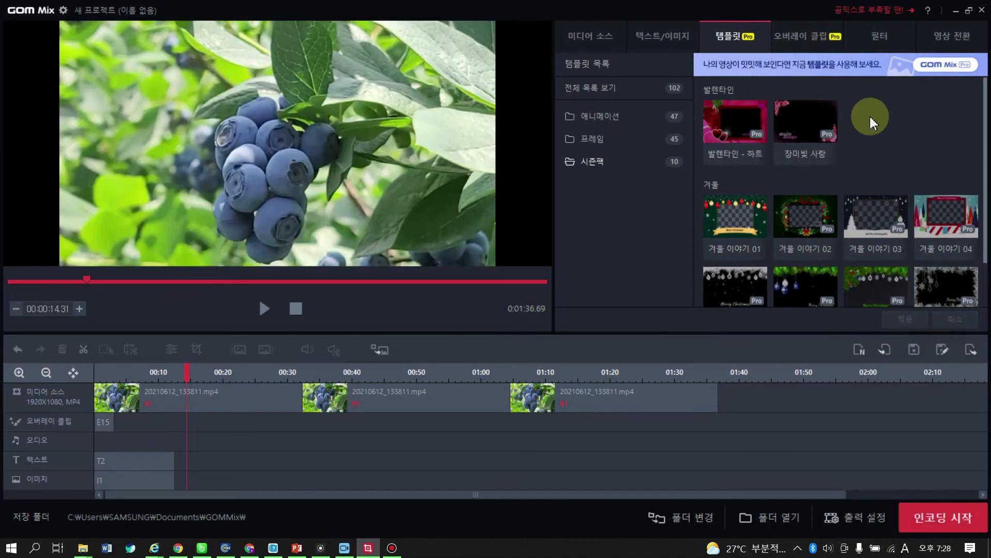
Step: Apply the 왼쪽 클로즈업 → 전체 화면 overlay clip from 이동 및 확대/축소 for 3 seconds at the start of the video
left_click(798, 38)
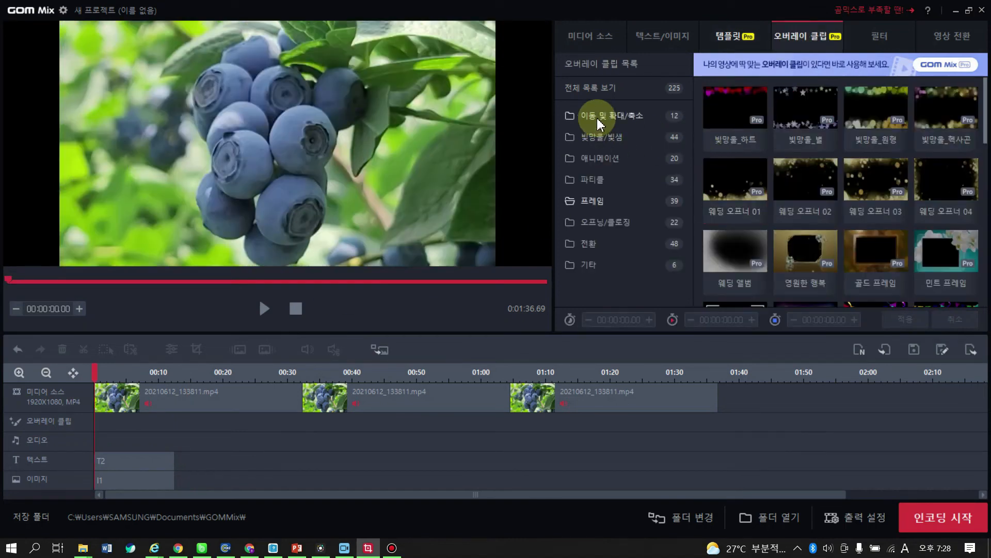
left_click(597, 141)
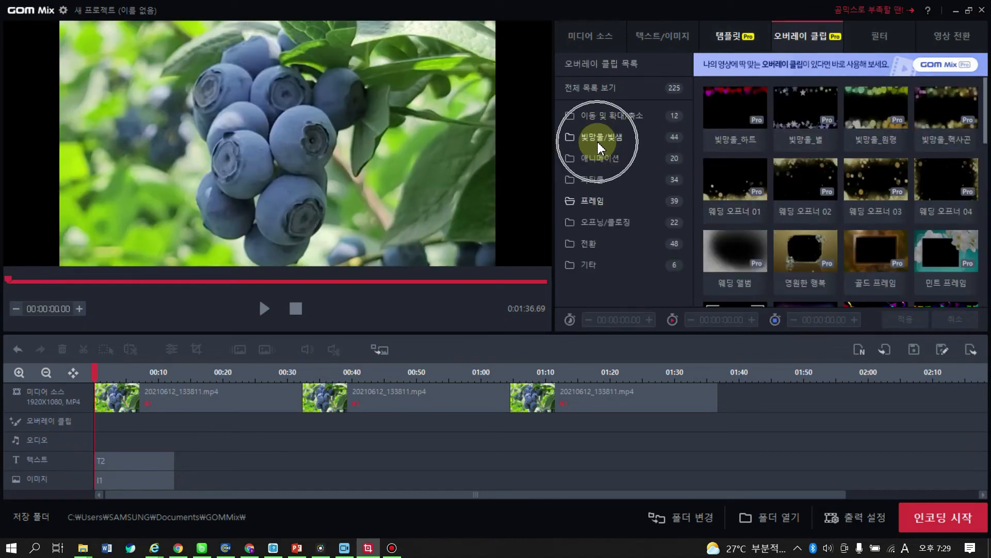
left_click(597, 141)
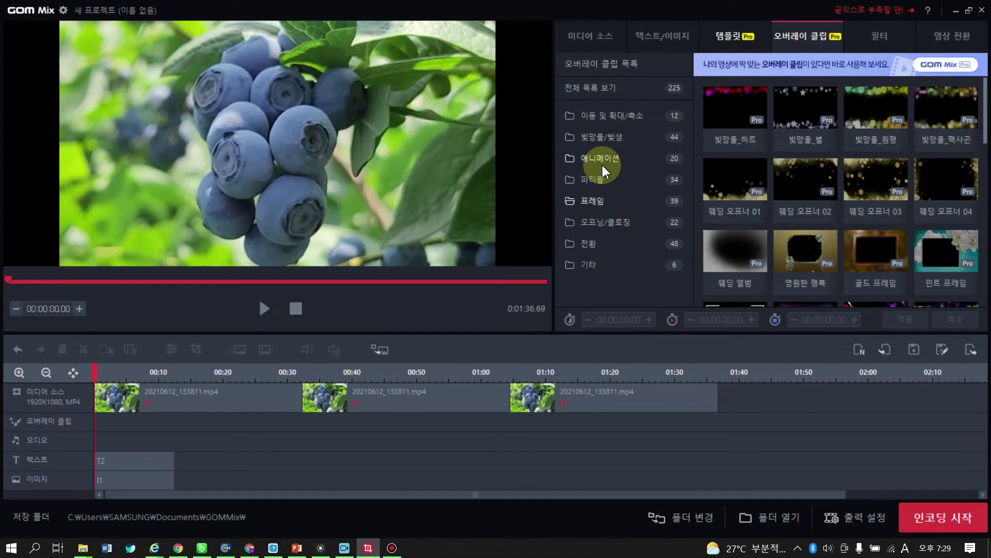
left_click(602, 181)
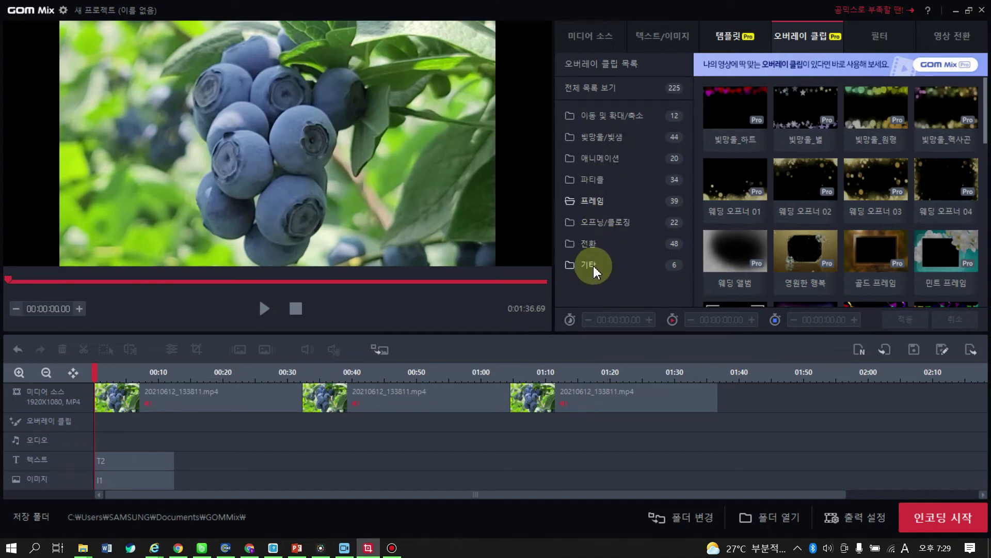
left_click(619, 119)
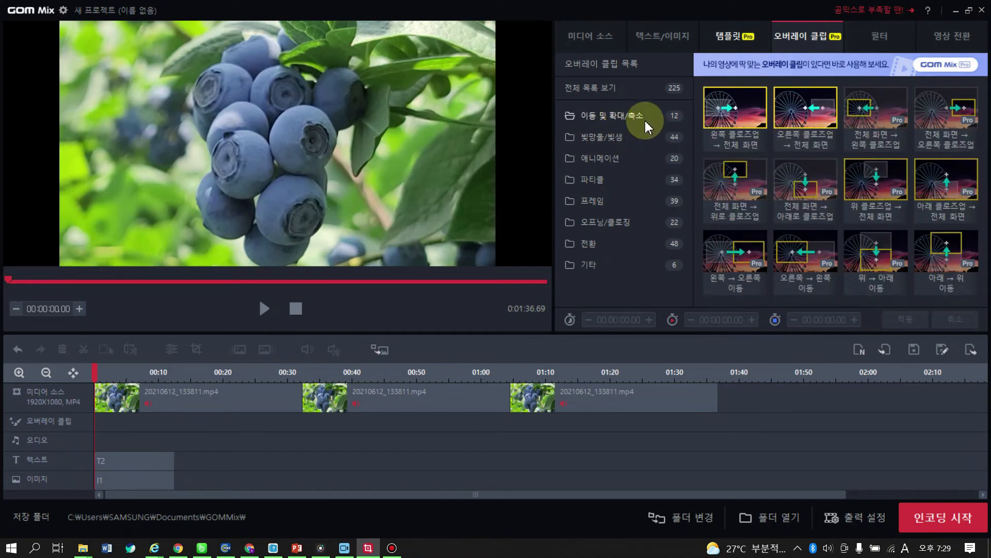
left_click(735, 111)
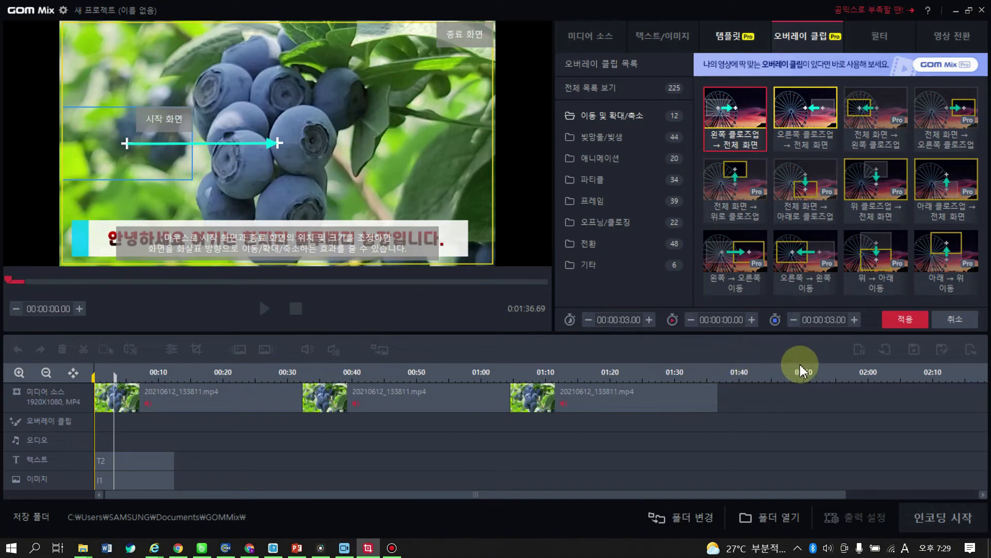
left_click(905, 320)
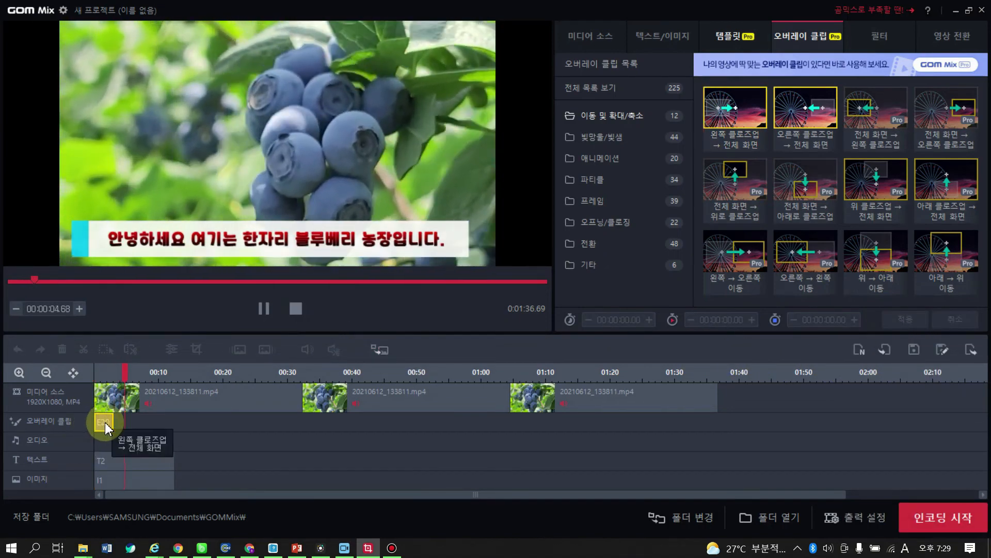
Step: Delete the 왼쪽 클로즈업 → 전체 화면 clip from the overlay track and preview the opening without it
left_click(106, 428)
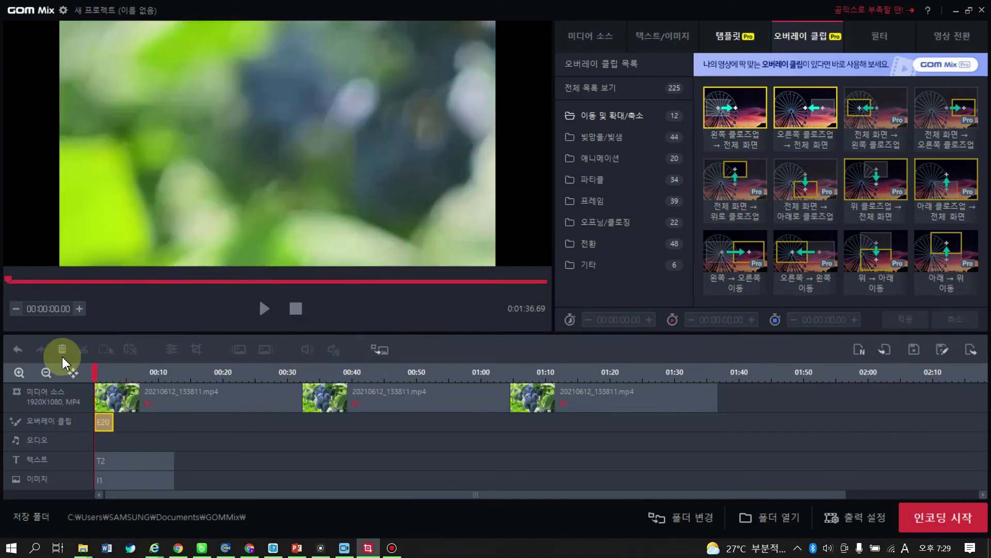
left_click(62, 349)
left_click(264, 310)
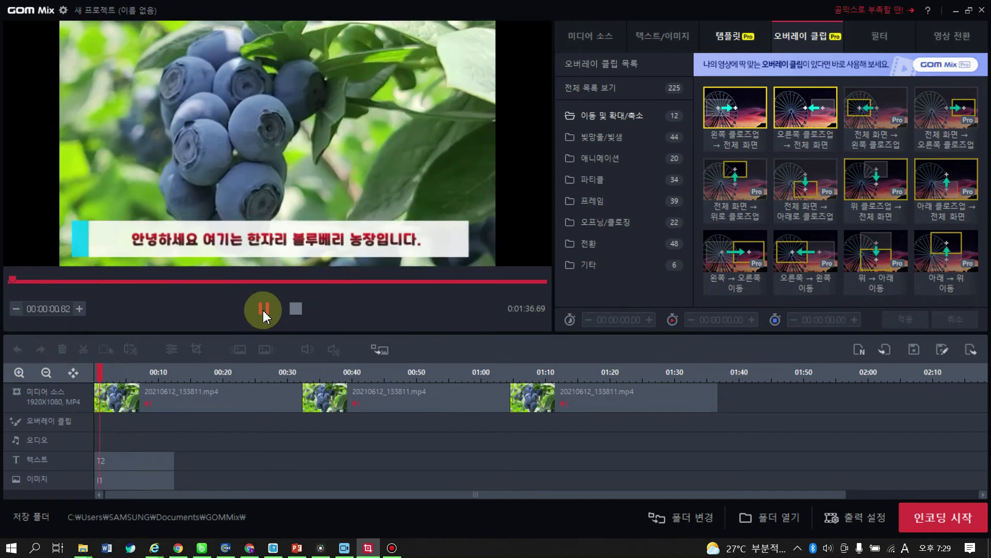
left_click(263, 309)
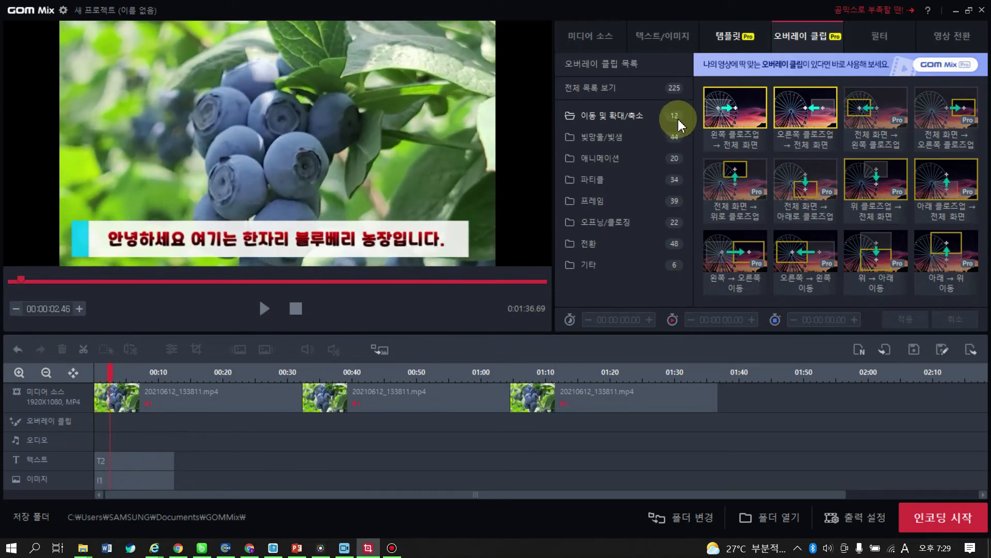
Step: Apply the 왼쪽 클로즈업 → 전체 화면 overlay clip from 0 to 5.46 seconds and preview it
left_click(710, 115)
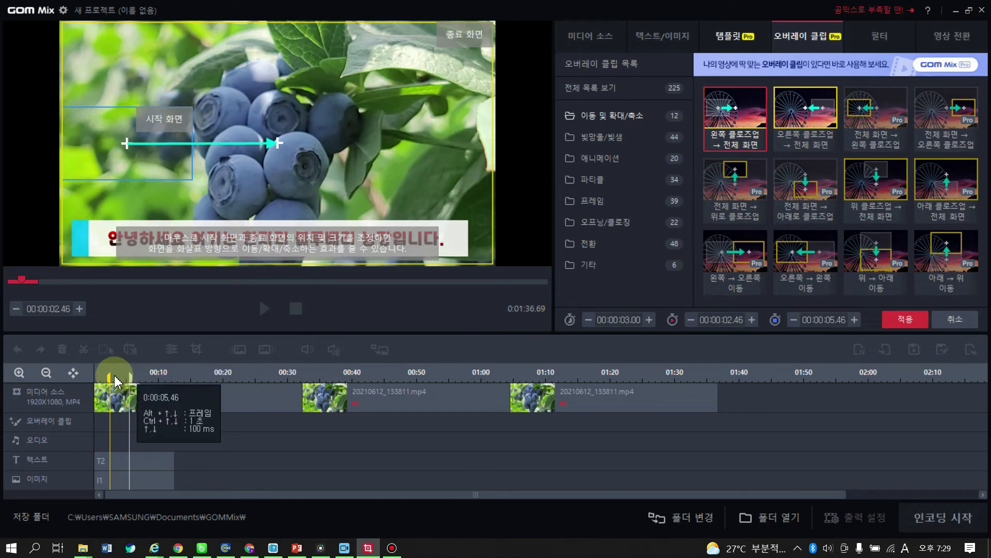
left_click_drag(109, 377, 89, 380)
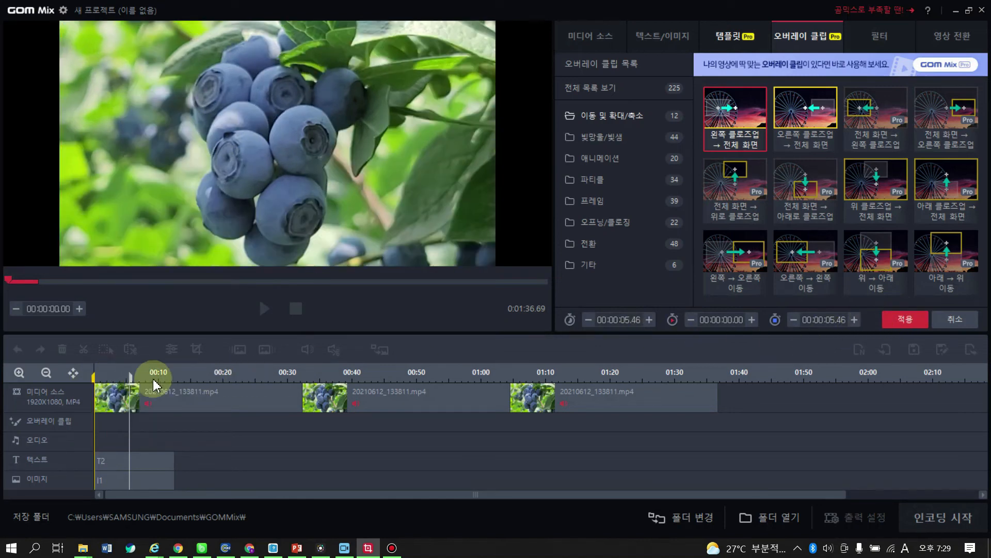
left_click(897, 321)
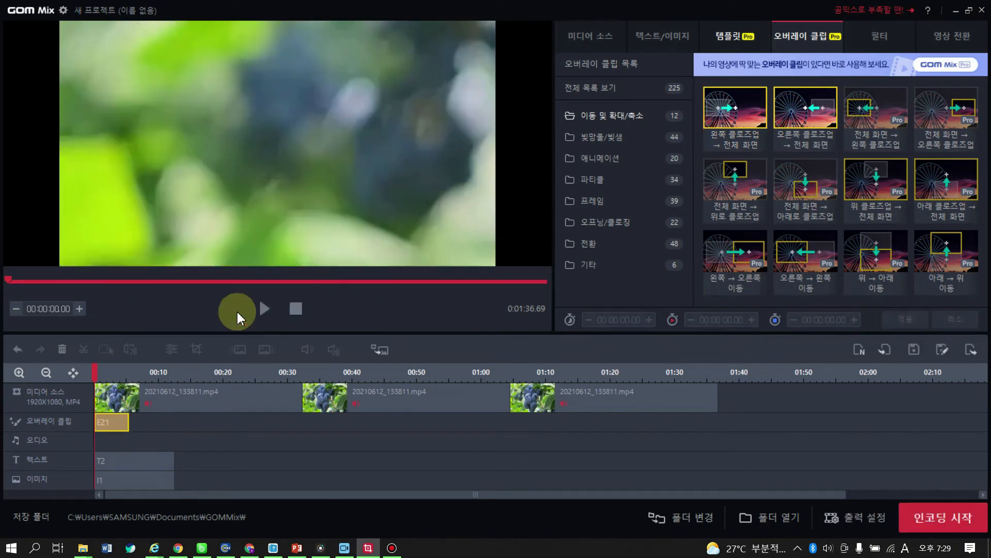
left_click(264, 308)
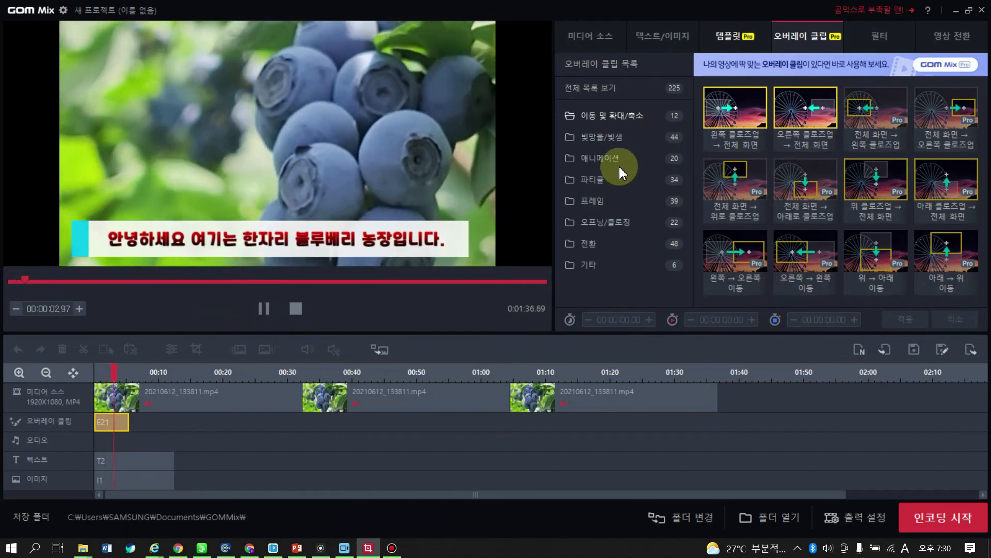
Step: Replace the overlay clip at the start of the video with 오른쪽 클로즈업 → 전체 화면 lasting 3 seconds and preview it
left_click(803, 109)
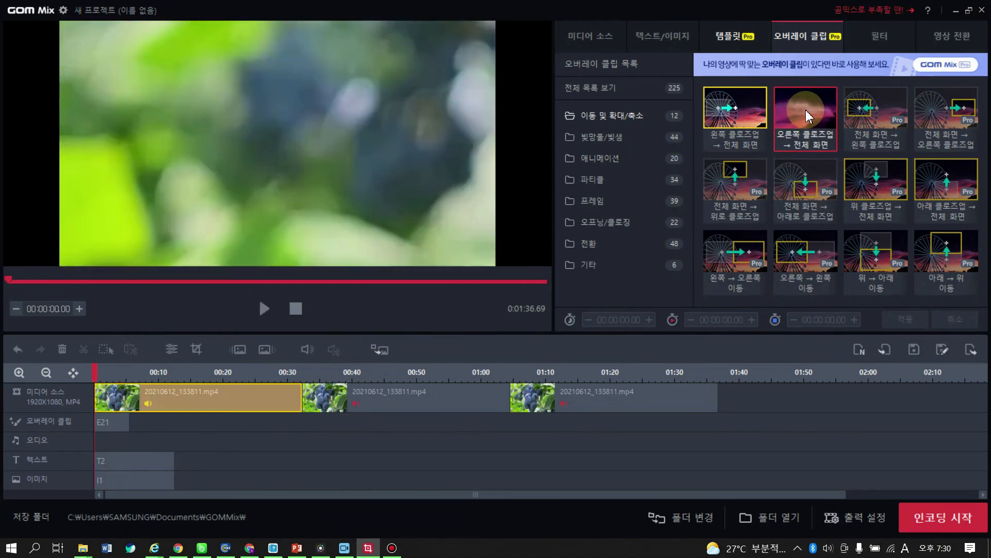
left_click(105, 420)
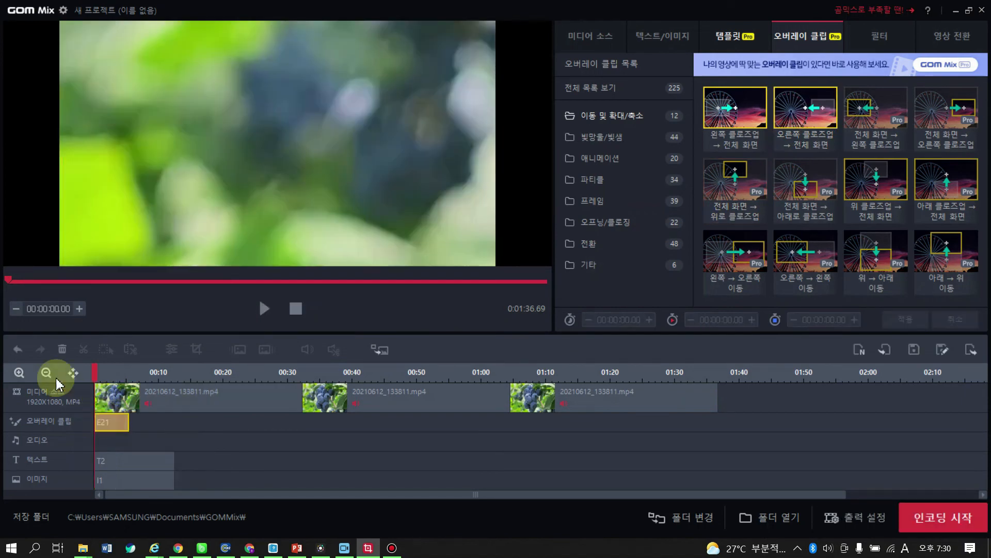
left_click(61, 350)
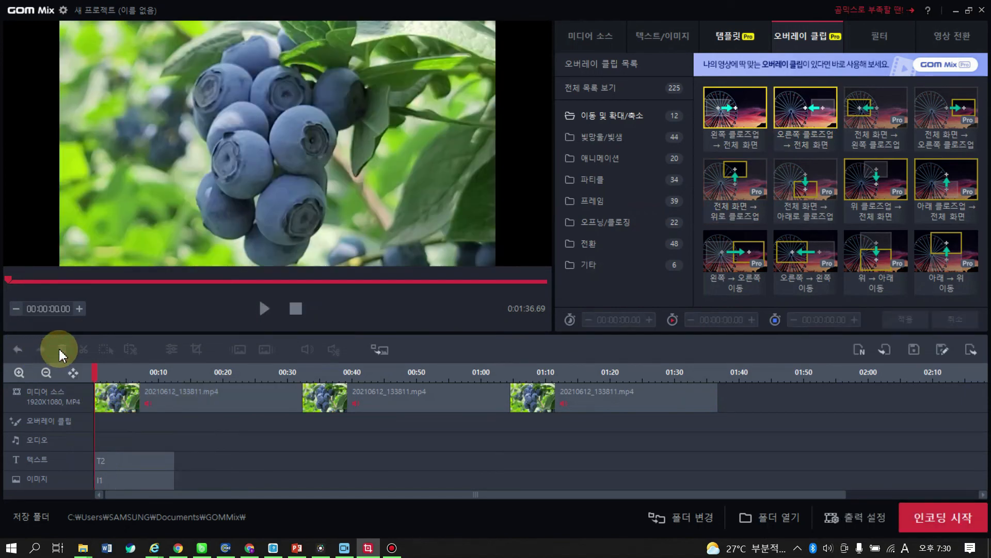
left_click(810, 107)
left_click(901, 317)
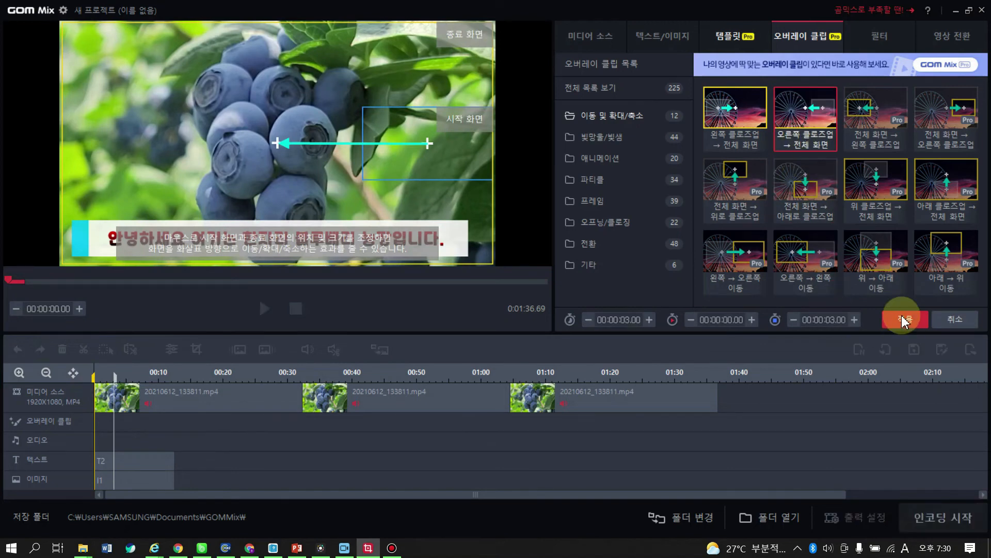
left_click(901, 317)
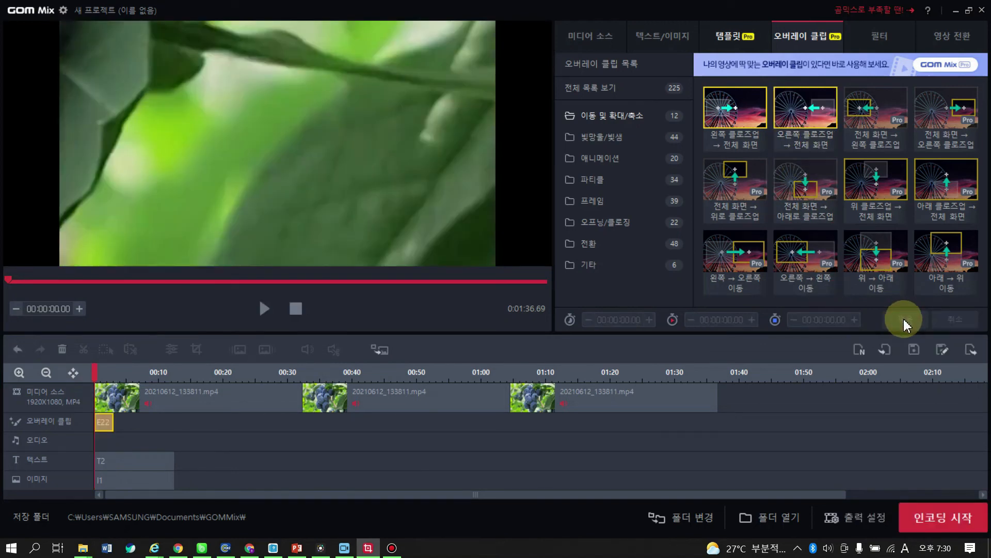
left_click(904, 320)
left_click(264, 308)
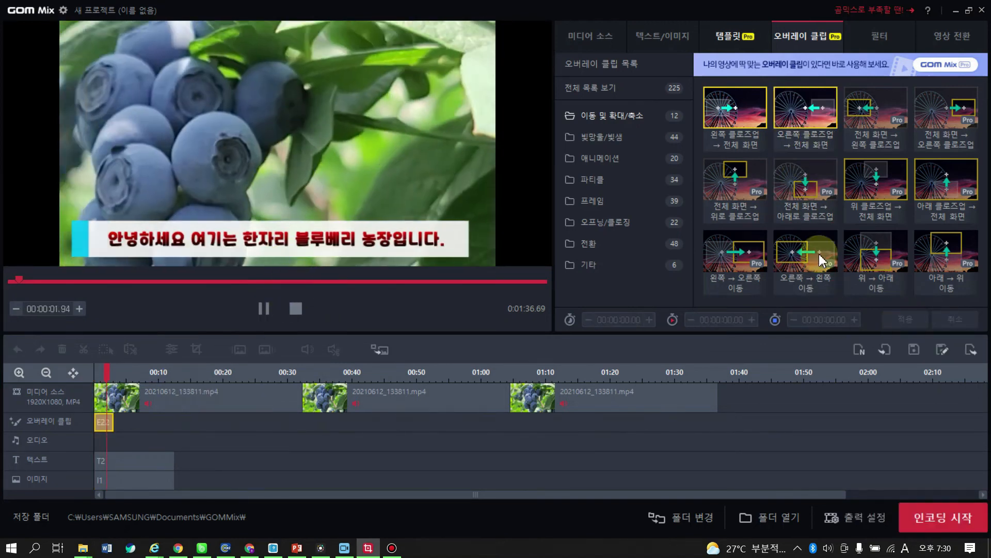
left_click(287, 318)
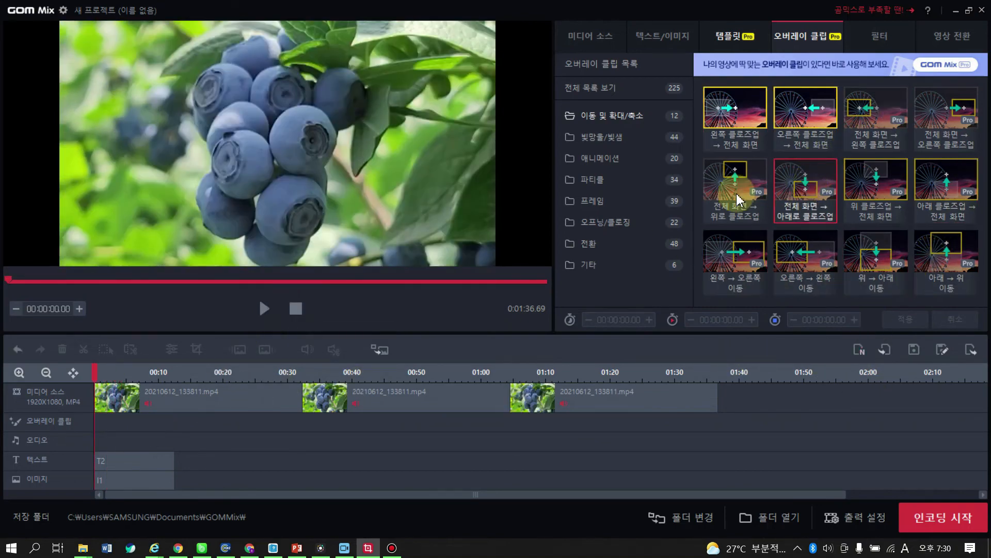
Step: Apply the 빛망울 01 overlay clip from 빛망울/빛샘 for 3 seconds at the start of the video and preview it
left_click(609, 142)
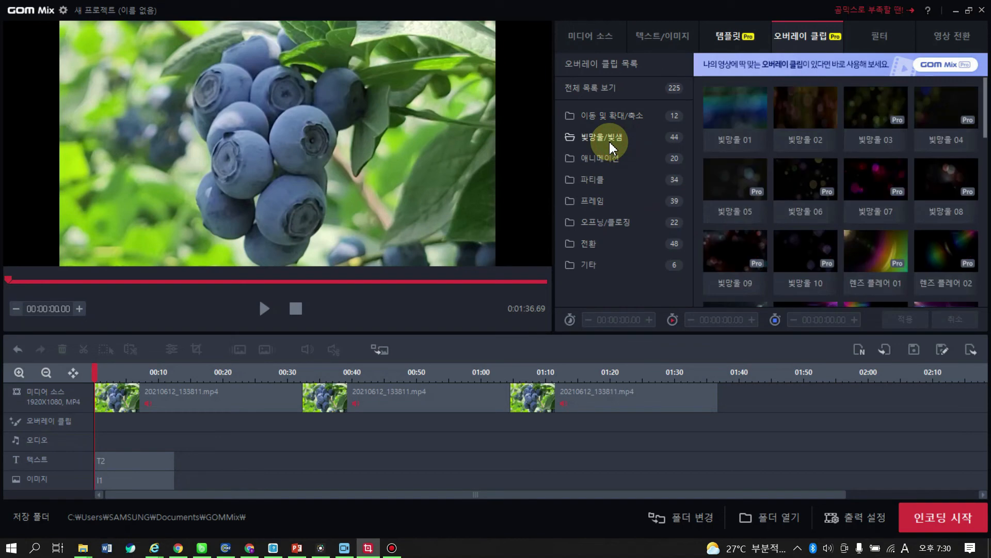
left_click(738, 120)
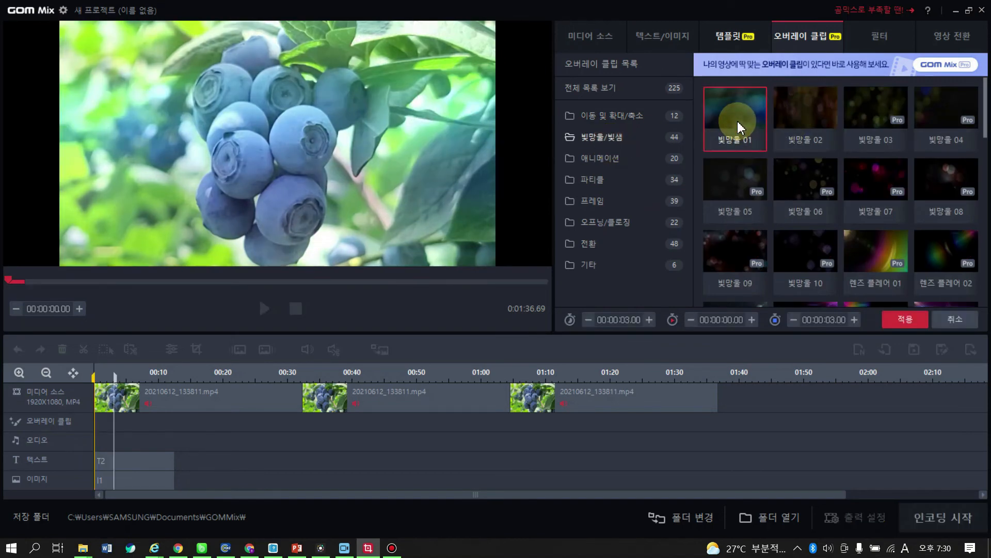
left_click(884, 322)
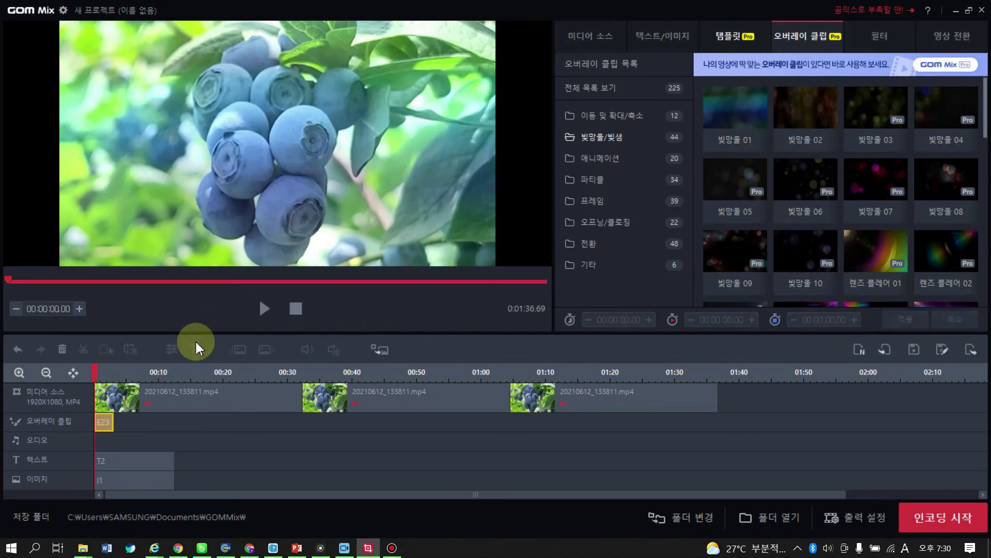
left_click(264, 309)
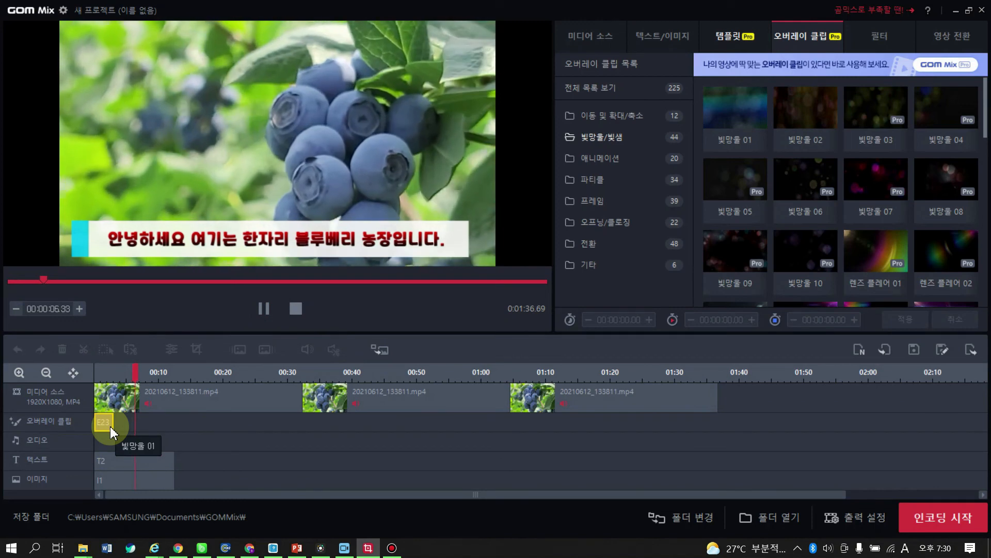
Step: Apply the 빛망울 02 overlay clip from 6.67 to 10.73 seconds and preview it
left_click(819, 110)
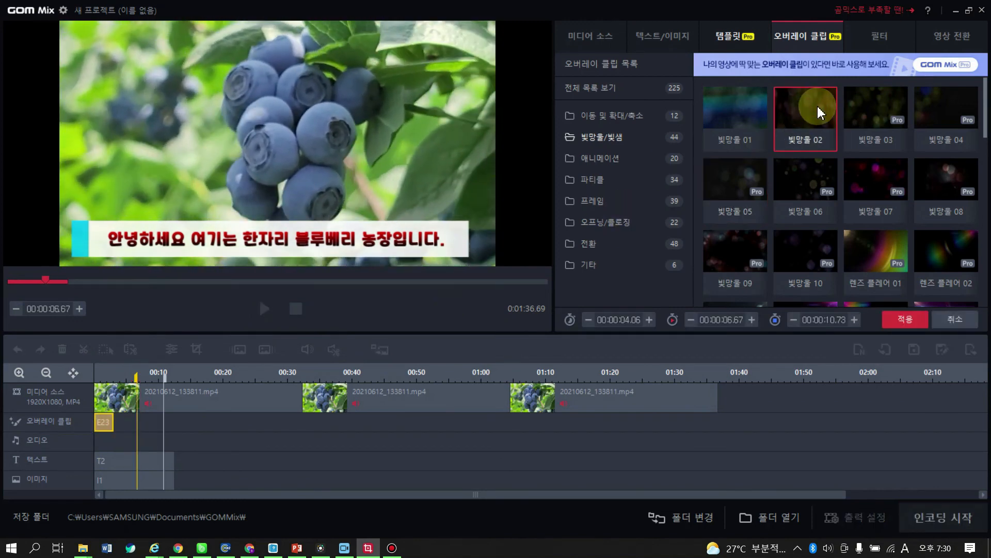
left_click(896, 317)
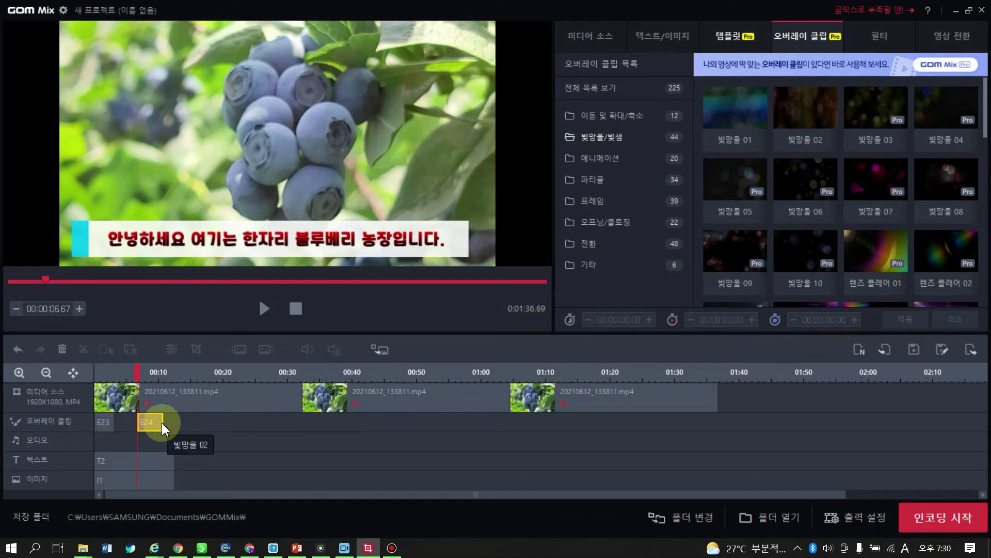
left_click(263, 310)
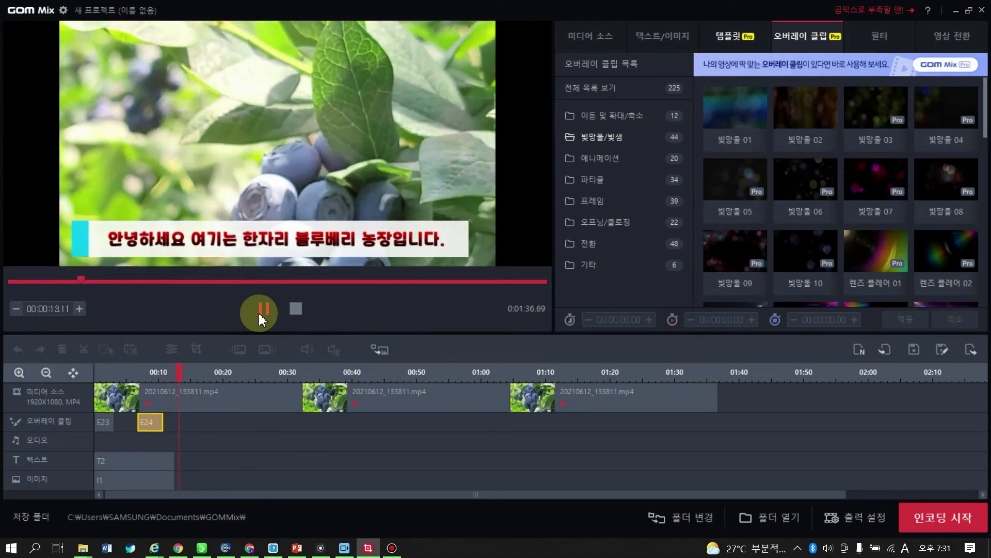
left_click(296, 308)
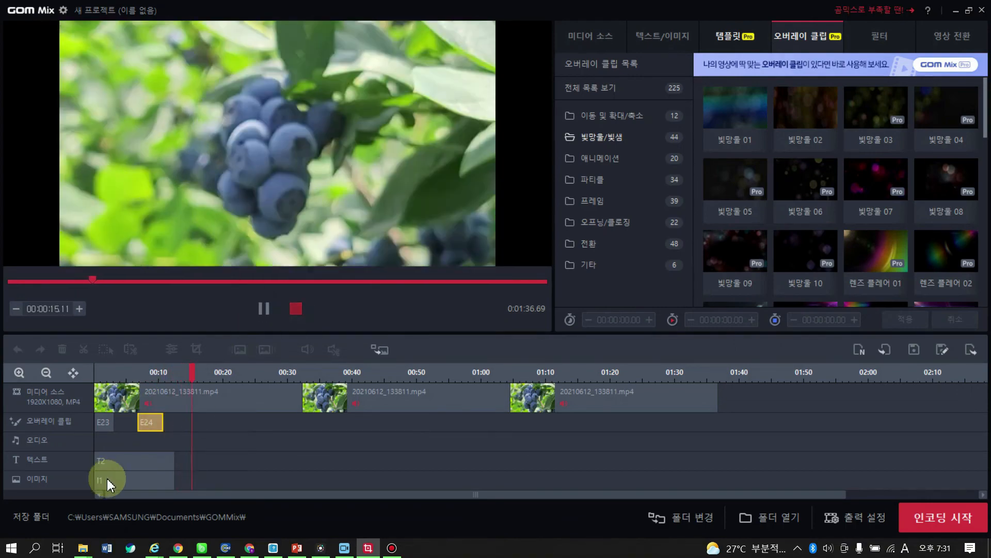
Step: Delete the 빛망울 01 and 빛망울 02 clips from the overlay track
left_click(107, 425)
left_click(61, 349)
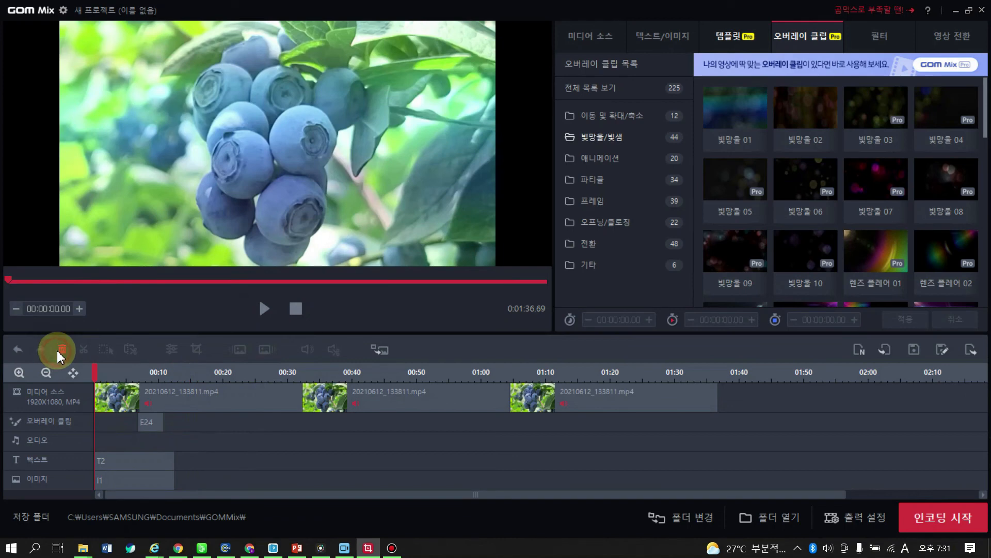
left_click(149, 422)
left_click(64, 349)
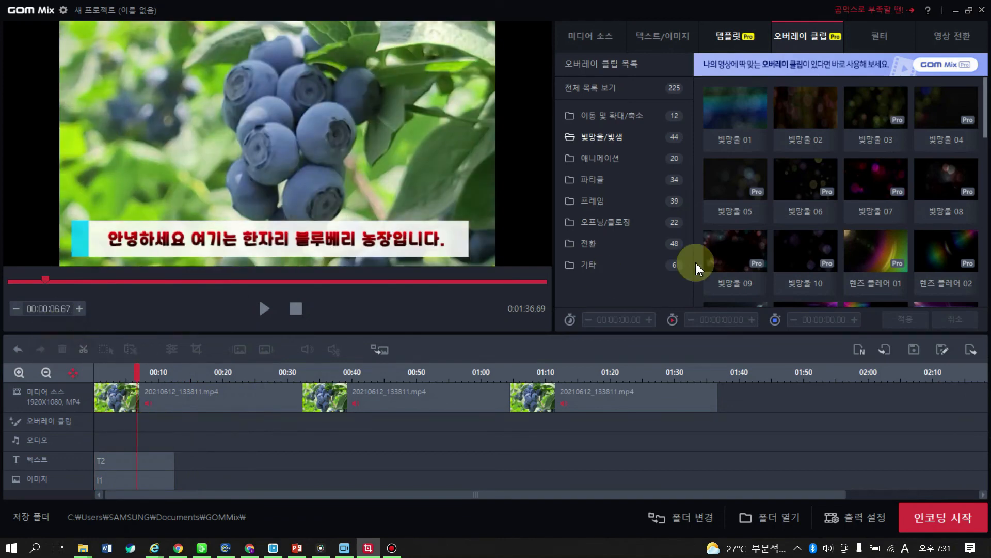
Step: Apply the 떠오르는 풍선 overlay clip from 애니메이션 for 3 seconds at the start of the video and preview it
left_click(879, 188)
scroll(881, 189, "down", 5)
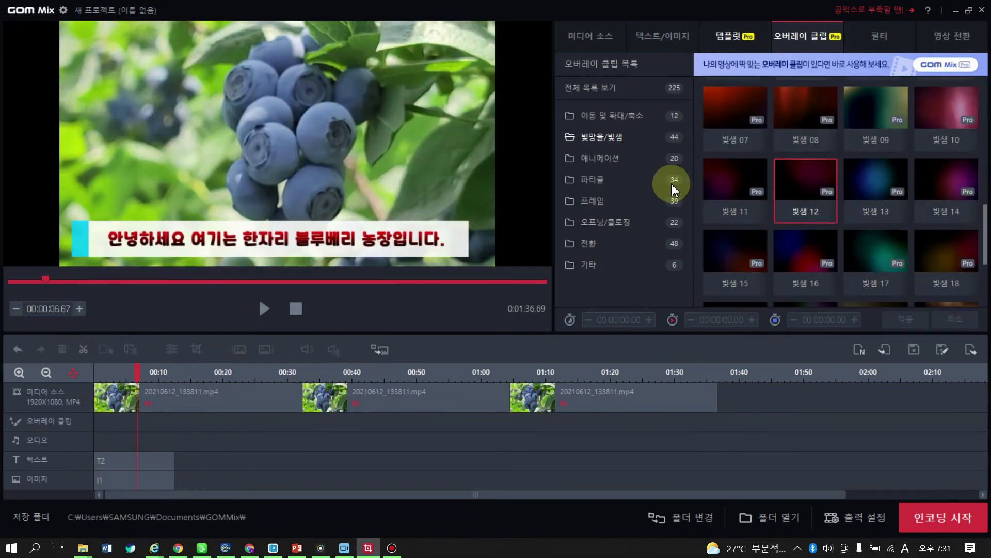
left_click(614, 164)
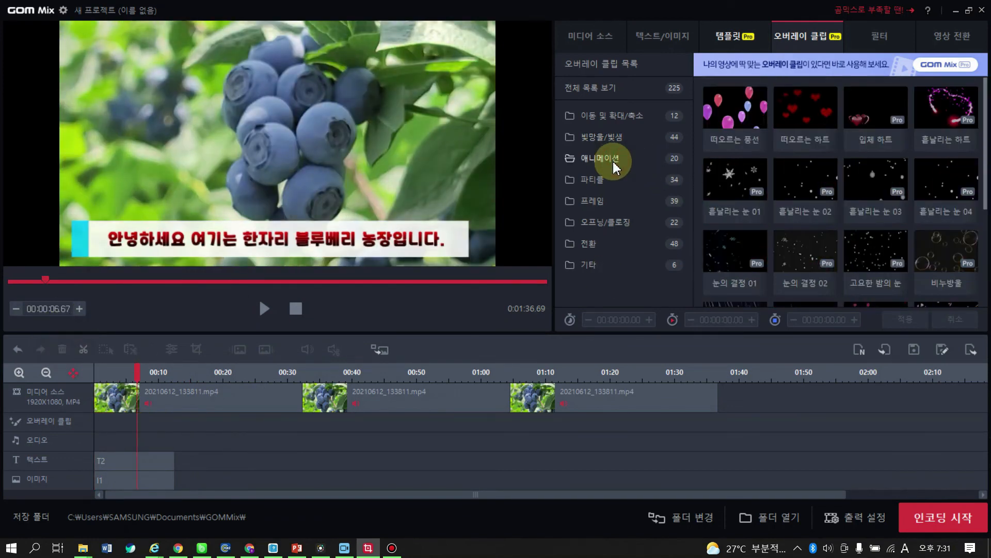
left_click_drag(138, 371, 72, 374)
left_click(736, 109)
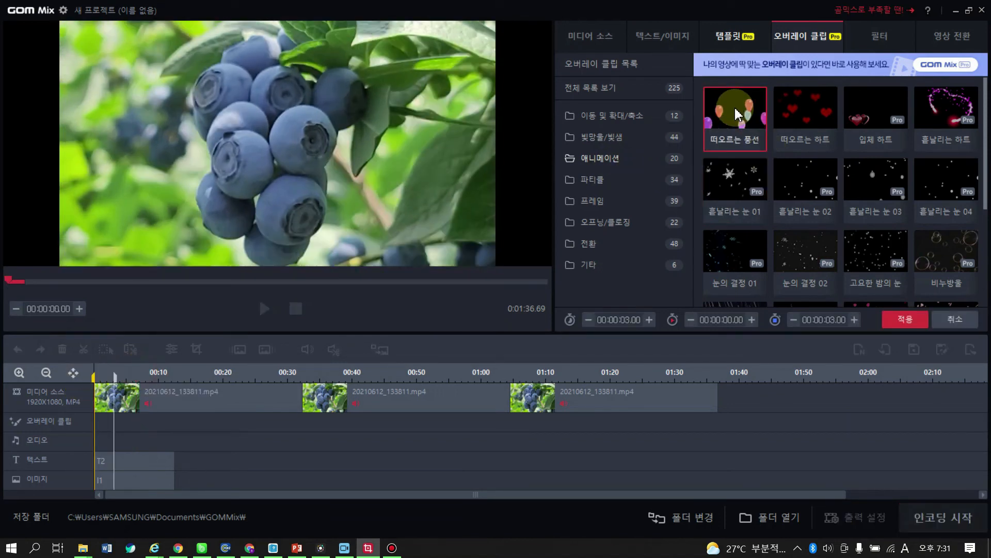
left_click(906, 320)
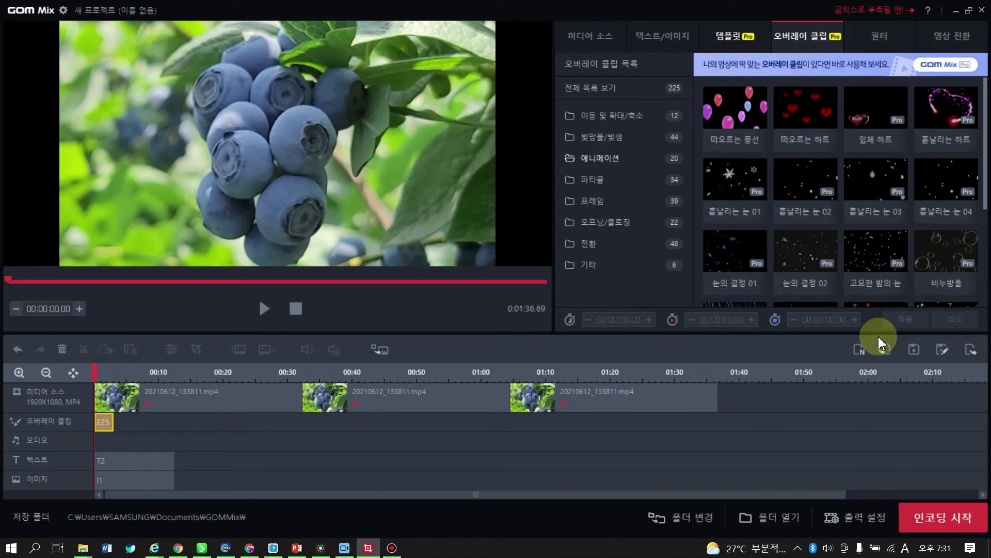
left_click(264, 308)
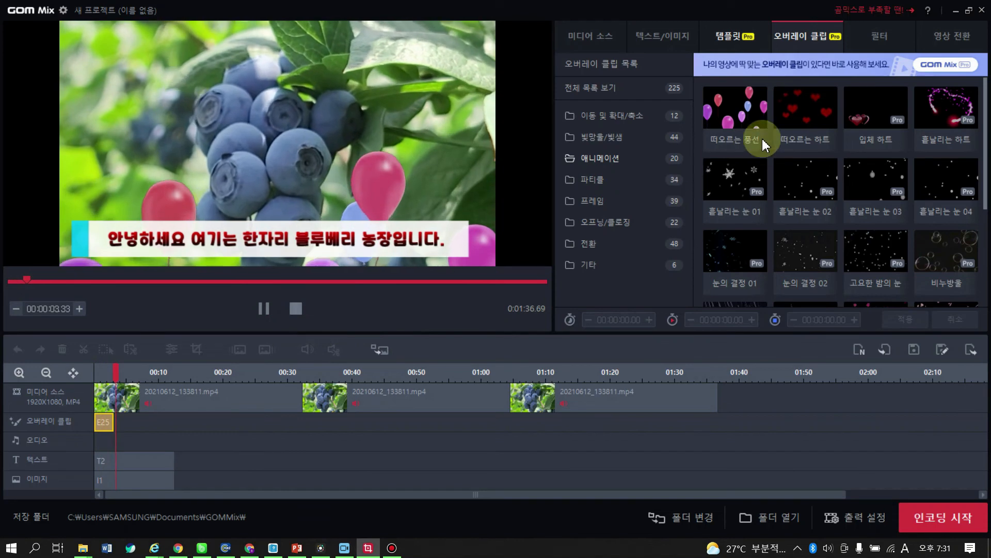
Step: Apply the 떠오르는 하트 overlay clip from 애니메이션 starting at 2.46 seconds
left_click(806, 121)
left_click(889, 319)
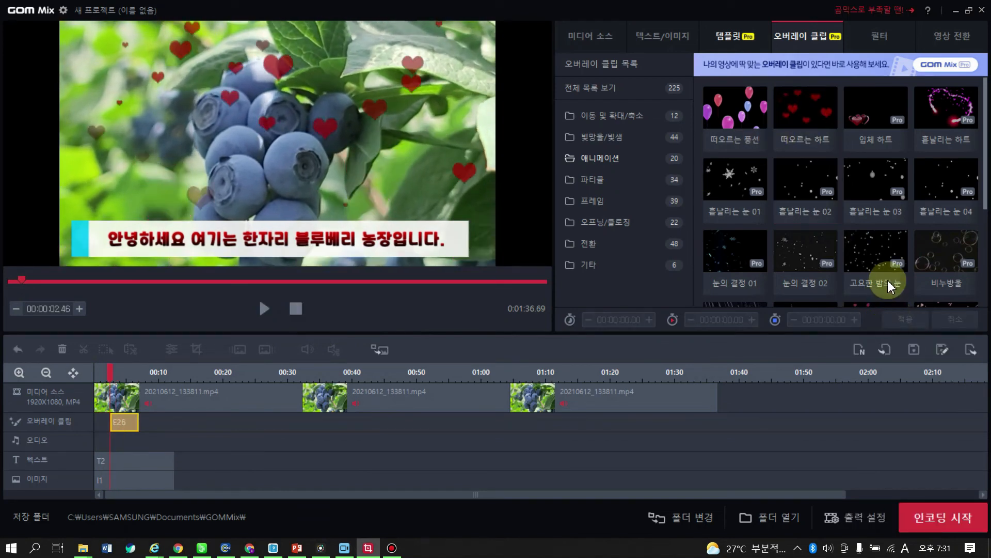
Step: Apply the 화려한 조명 01 overlay clip from 파티클 at 17.11 seconds, extend it to about 29 seconds, and preview it
left_click(605, 187)
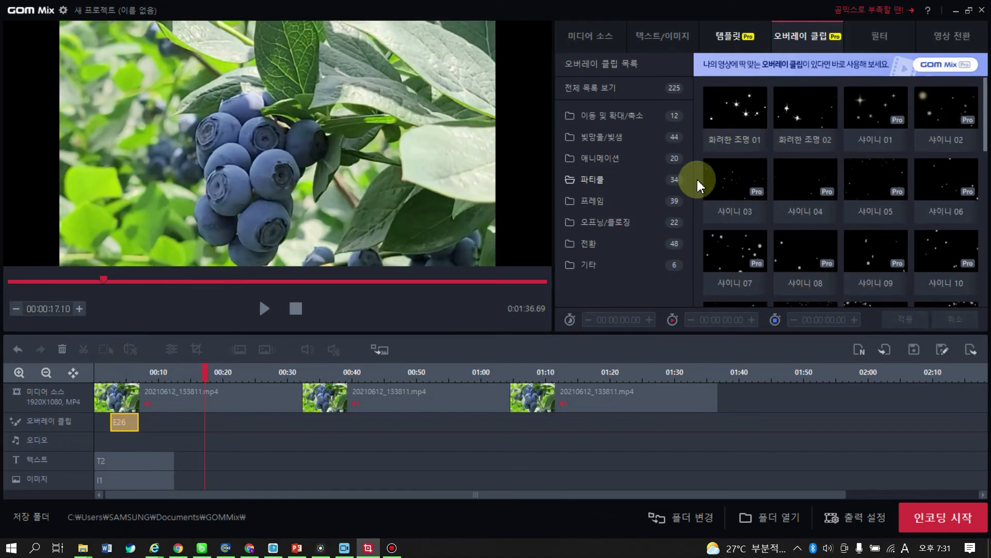
left_click(730, 120)
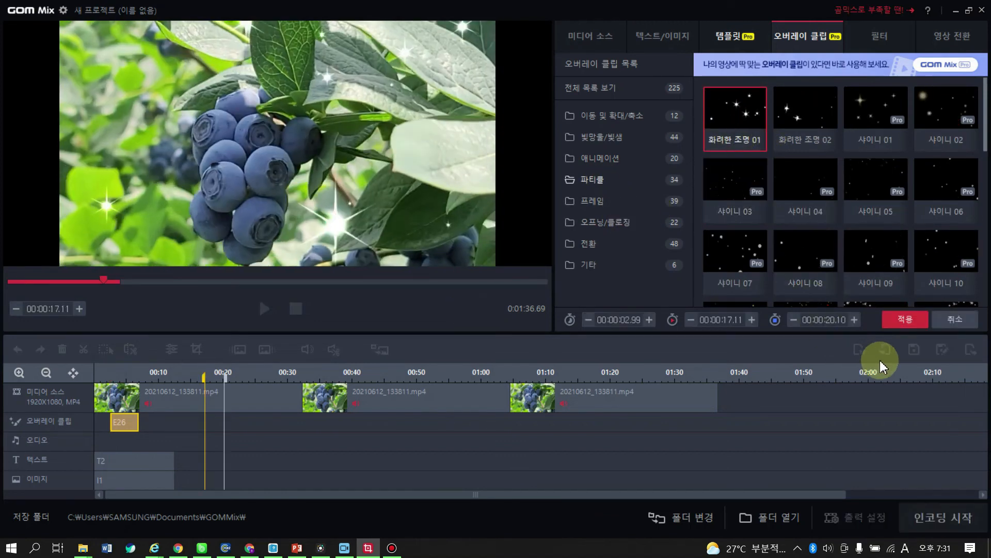
left_click(904, 320)
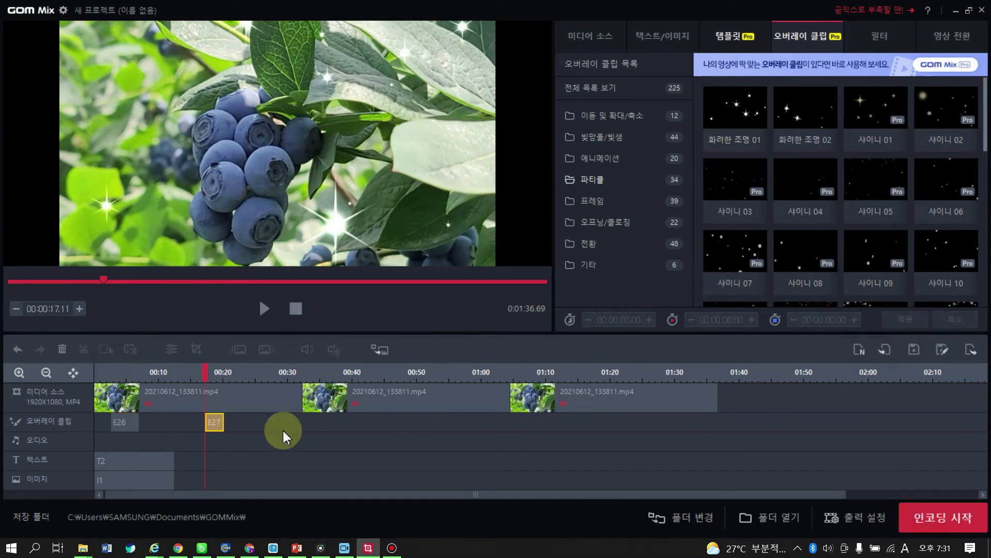
left_click_drag(223, 418, 284, 419)
key("space")
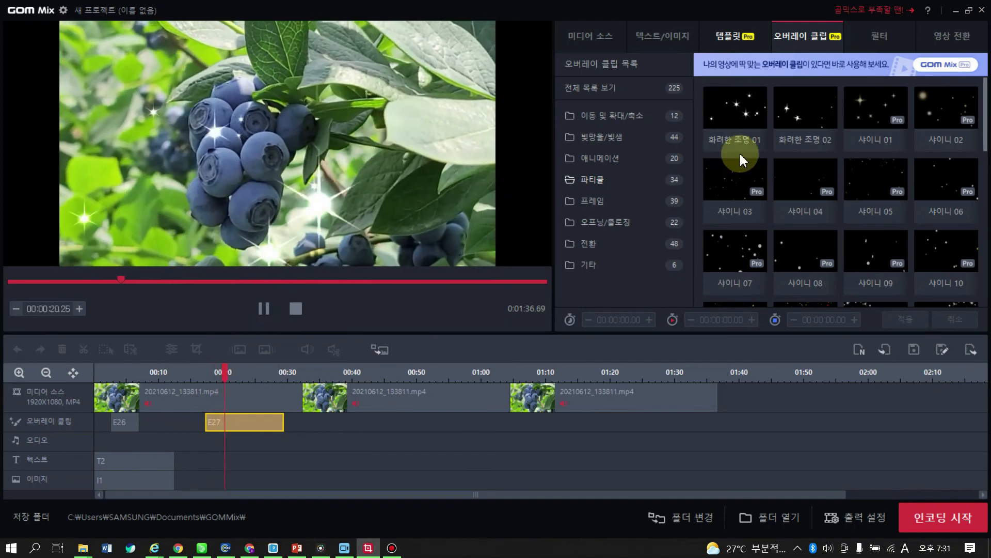
Step: Apply the 화려한 조명 02 overlay clip from 파티클 at 20.58 seconds for 3.57 seconds and preview it
left_click(743, 117)
left_click(790, 109)
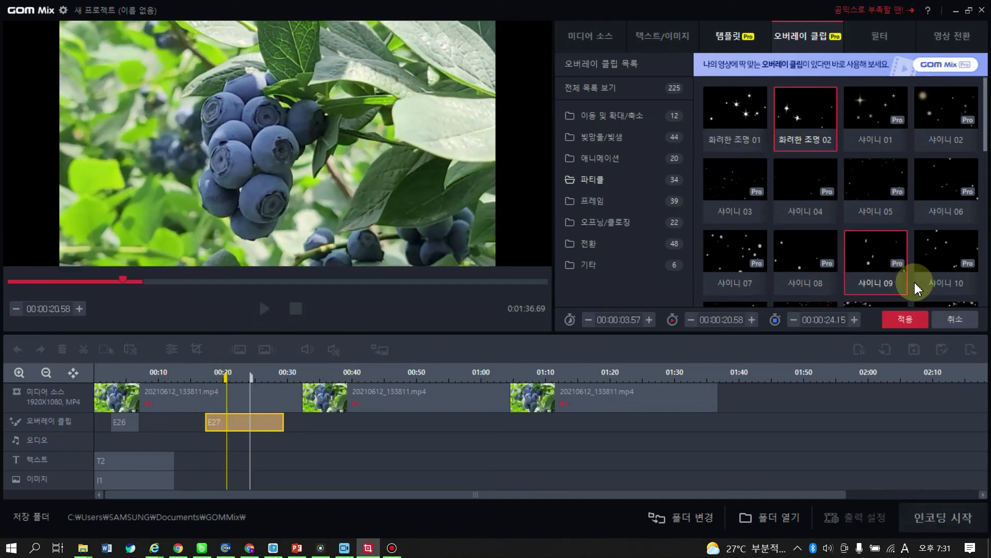
left_click(904, 319)
key("space")
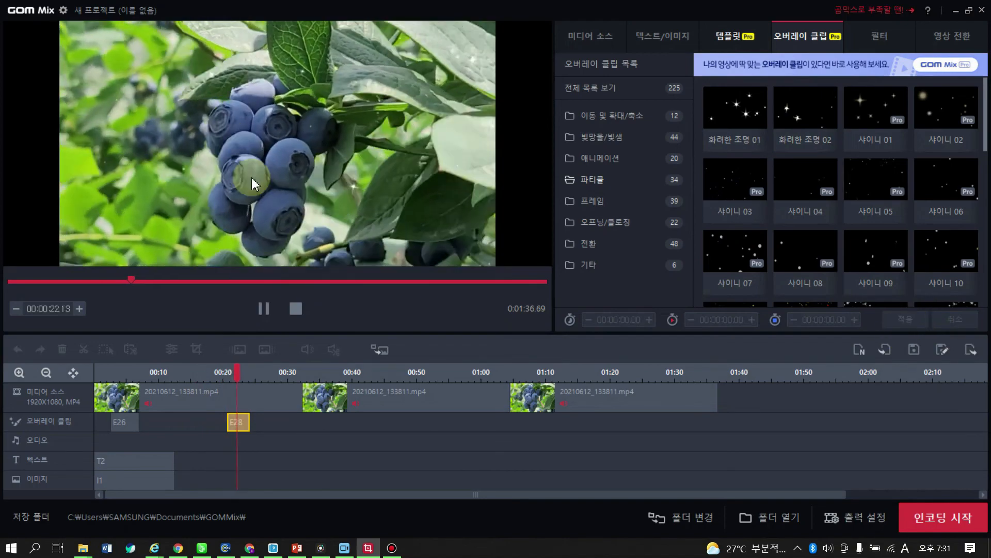
Step: Look through the 프레임, 오프닝/클로징, 전환 and 기타 overlay clip categories, and stop the playback
left_click(597, 206)
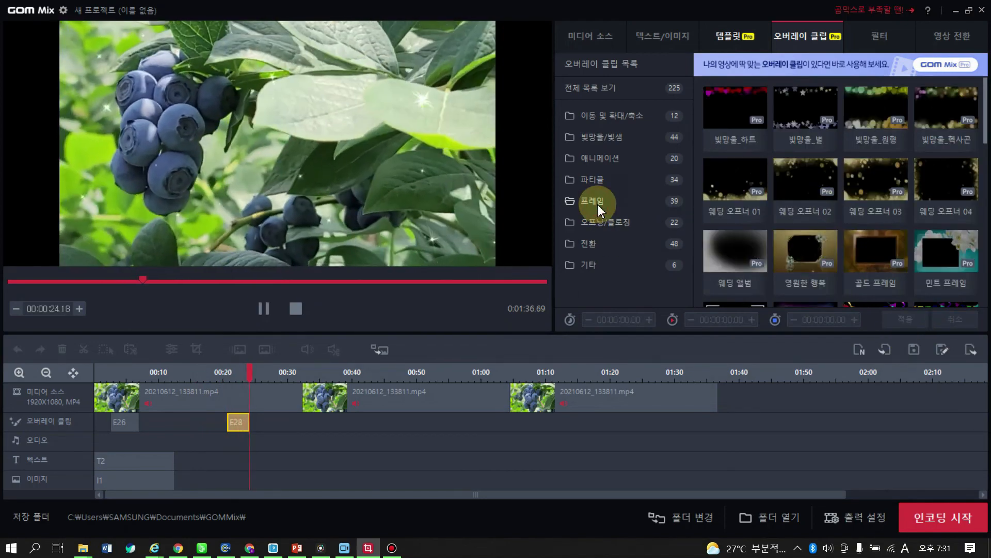
left_click(593, 227)
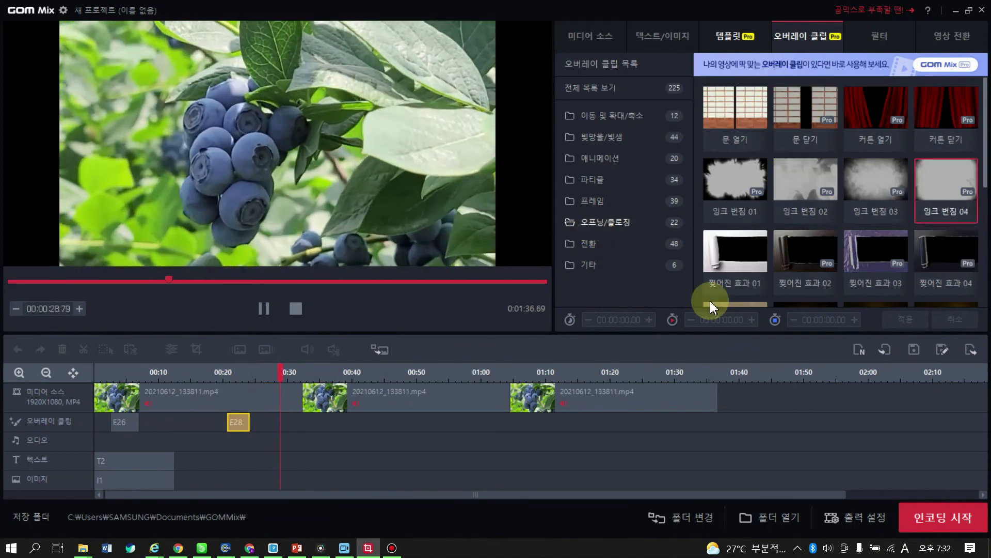
left_click(600, 245)
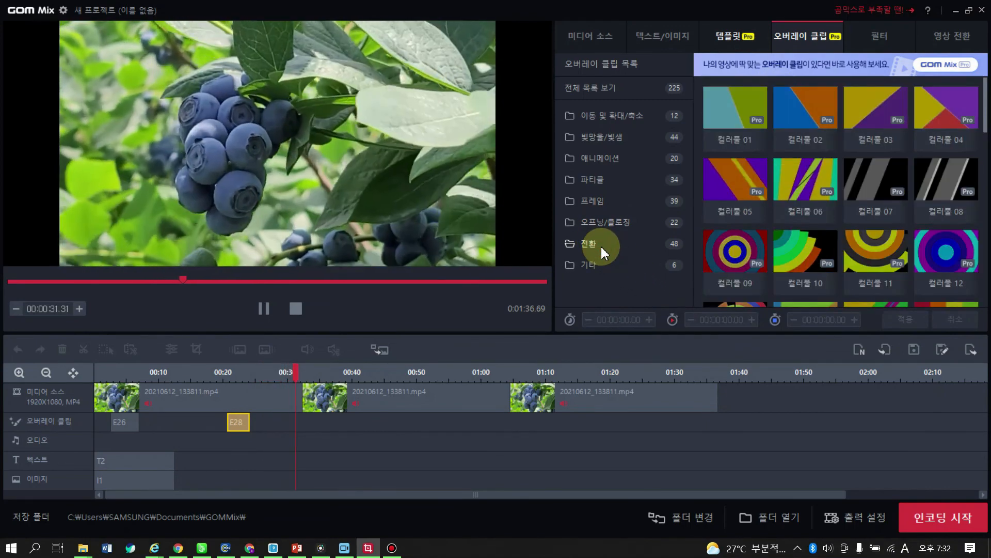
left_click(597, 273)
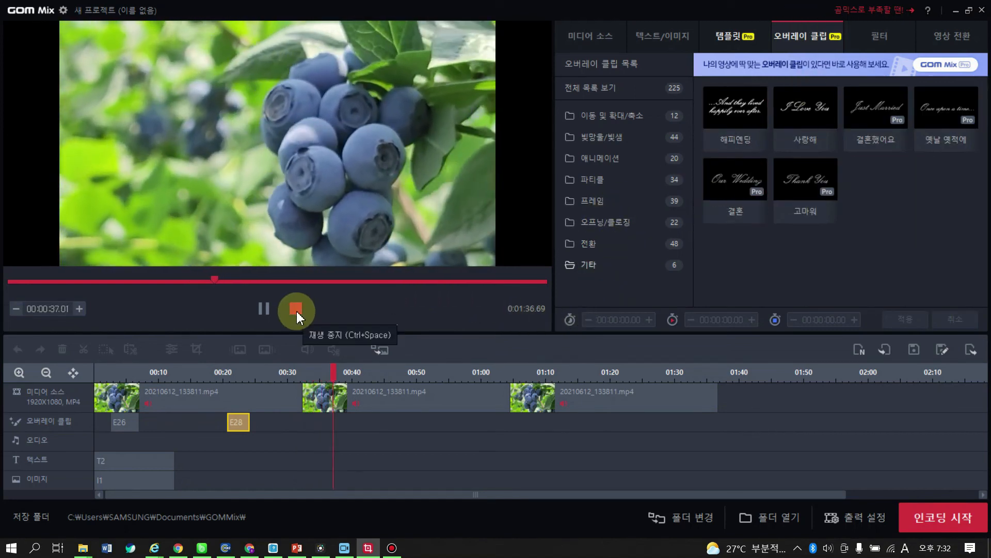
left_click(296, 309)
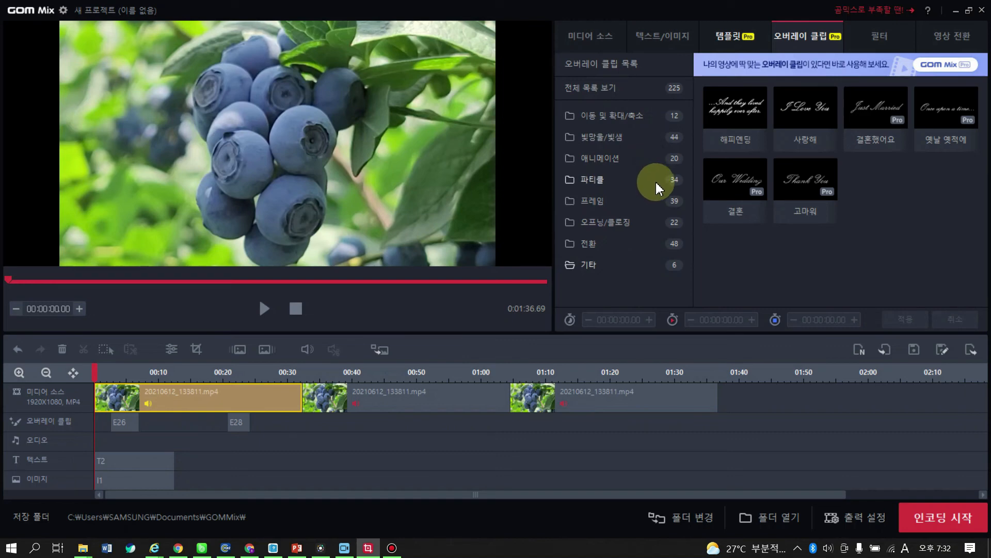
Step: Try the 색상/채도/명도 colour correction filter on the first clip with hue -1 and saturation 54
left_click(882, 37)
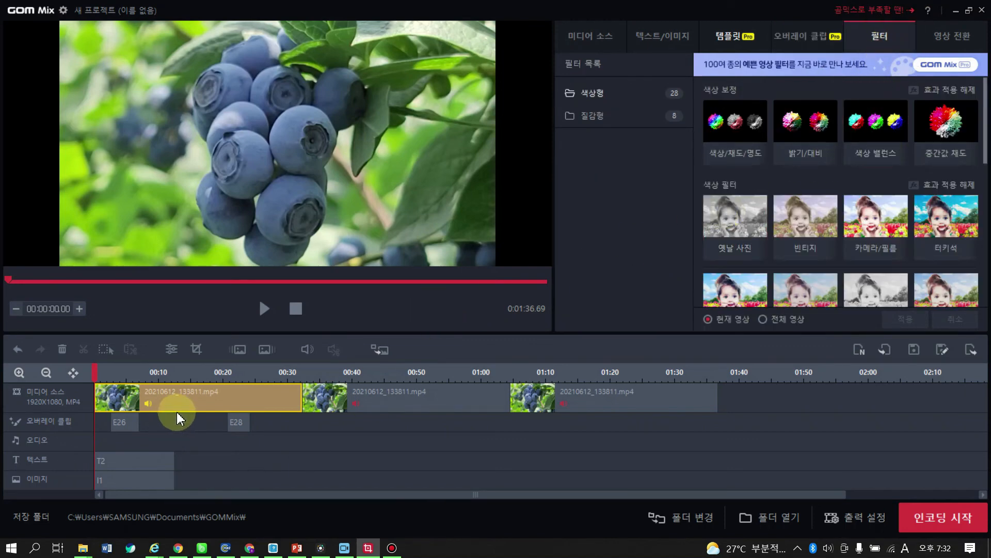
left_click(733, 125)
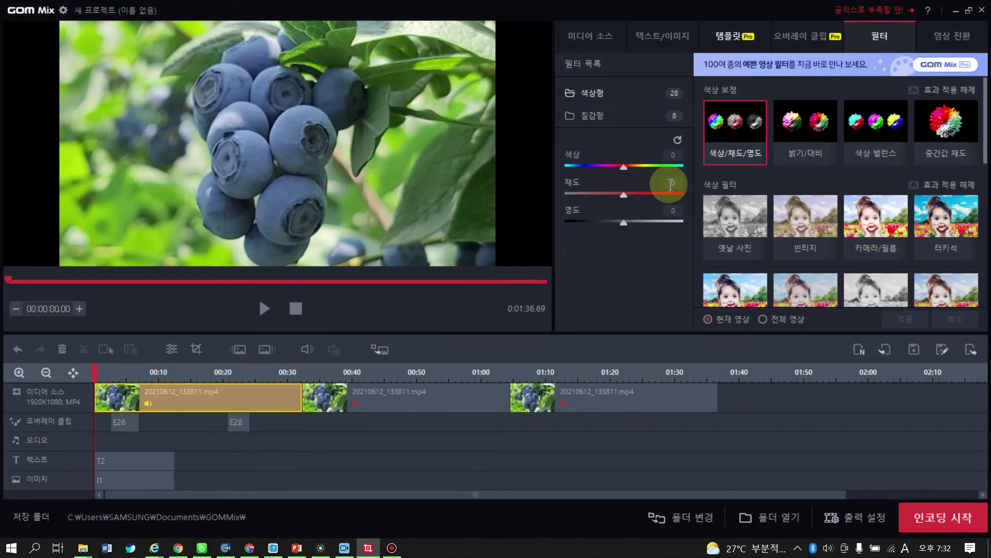
left_click_drag(625, 175, 648, 194)
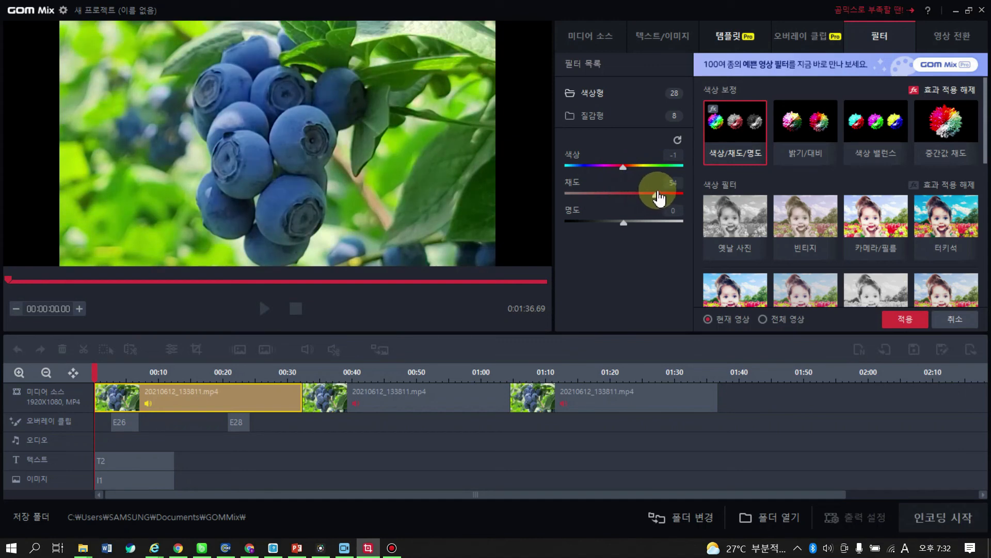
mouse_move(624, 226)
left_mouse_down()
mouse_move(656, 226)
mouse_move(627, 227)
left_mouse_up()
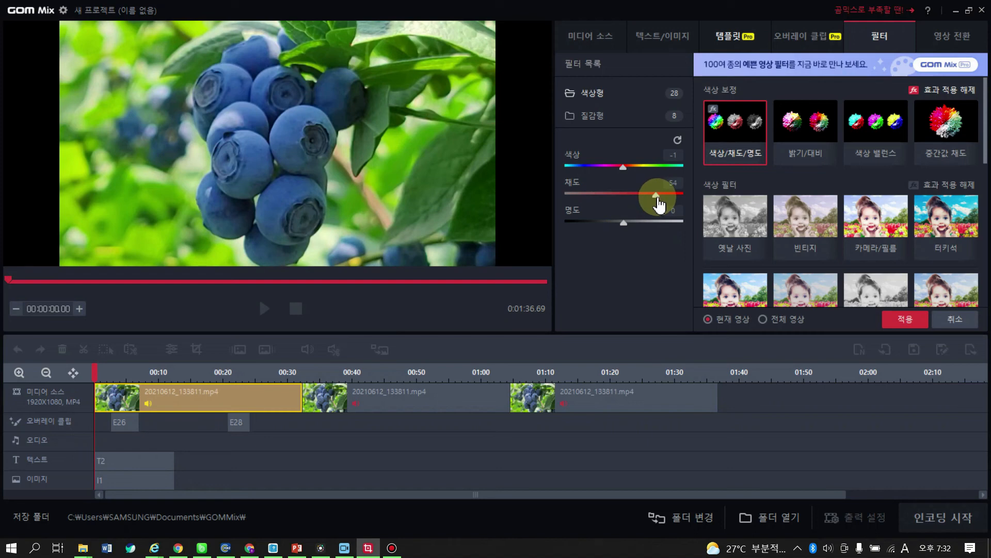
Step: Preview the 질감형 filters on the first clip, including 경곗값, 가우스, 선명하게, 블럭제거, 라플라스 and 부드럽게
left_click(590, 120)
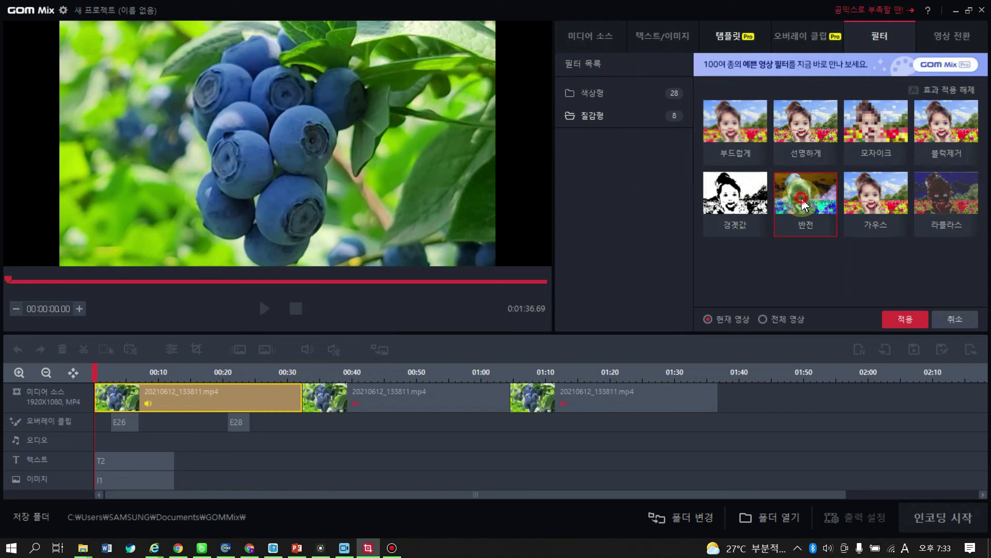
left_click(727, 206)
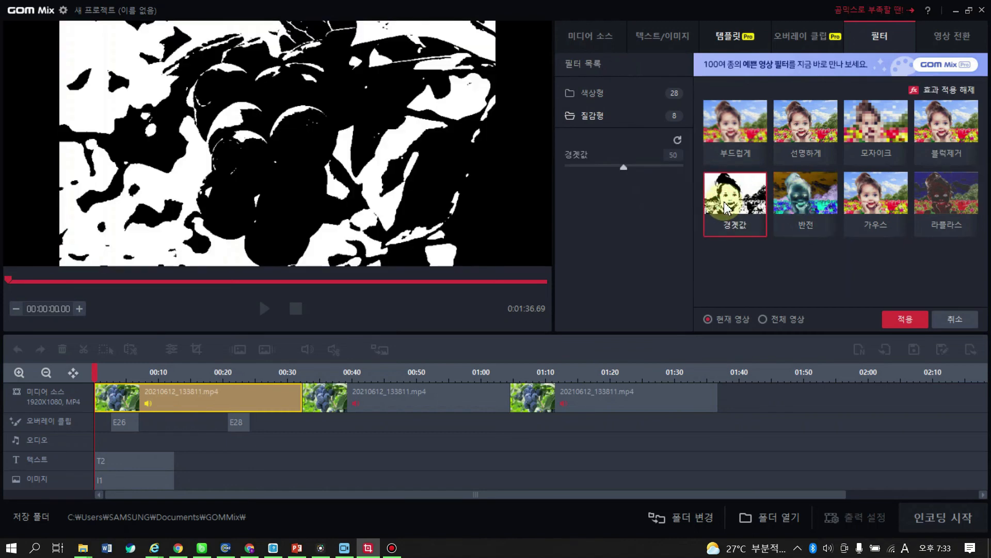
left_click(863, 204)
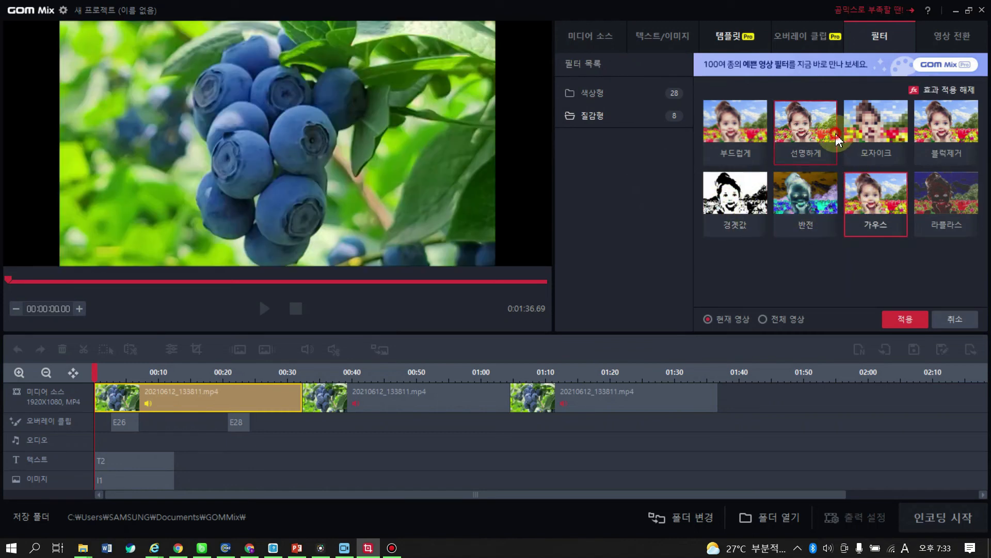
left_click(873, 134)
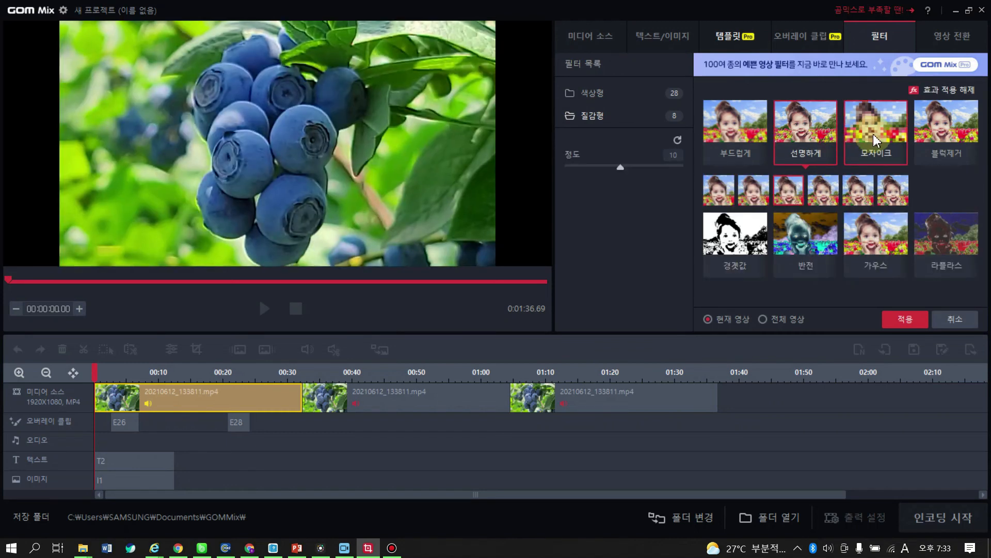
left_click(933, 132)
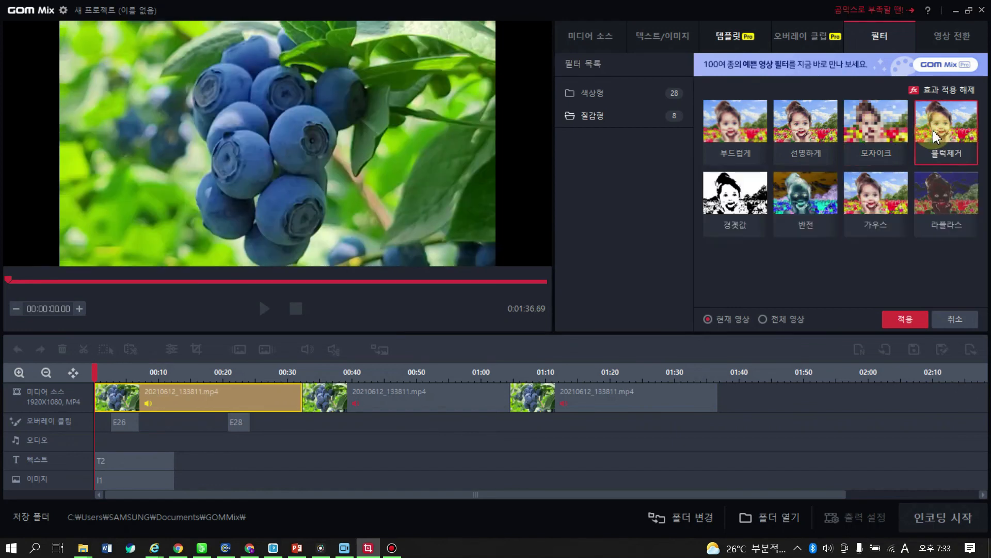
left_click(949, 222)
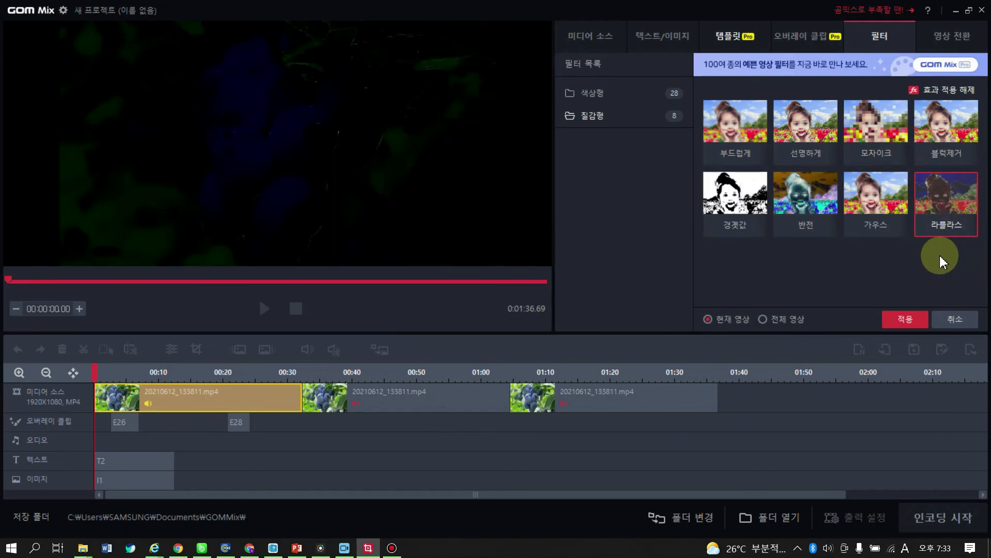
left_click(874, 201)
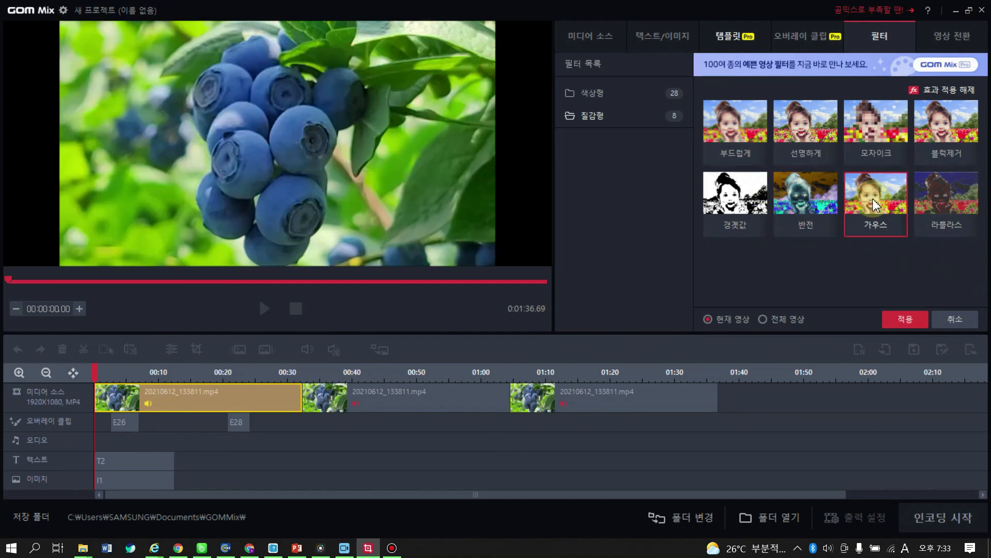
left_click(740, 133)
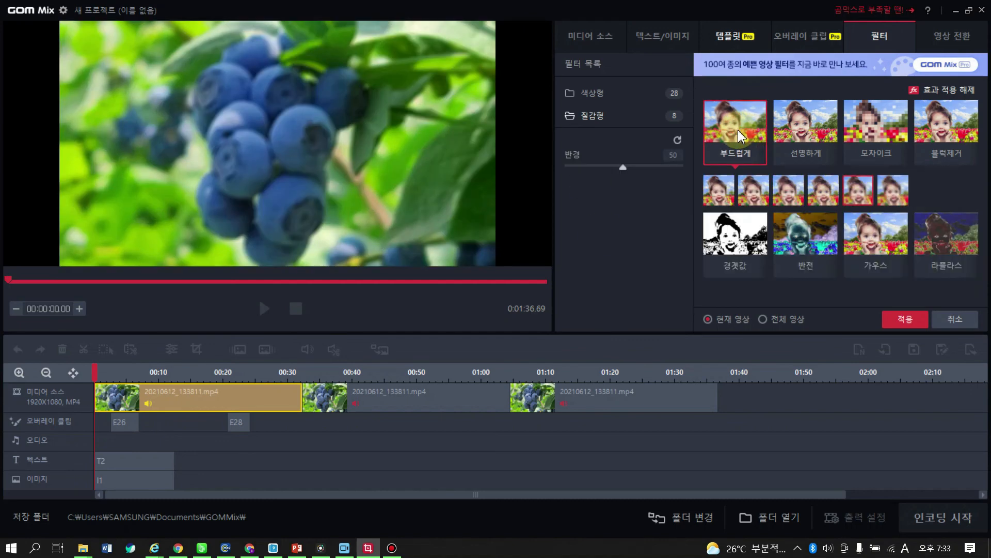
Step: Try the 선명하게 filter at strength 11 on the first clip, and move to the video transitions without applying it
left_click(798, 137)
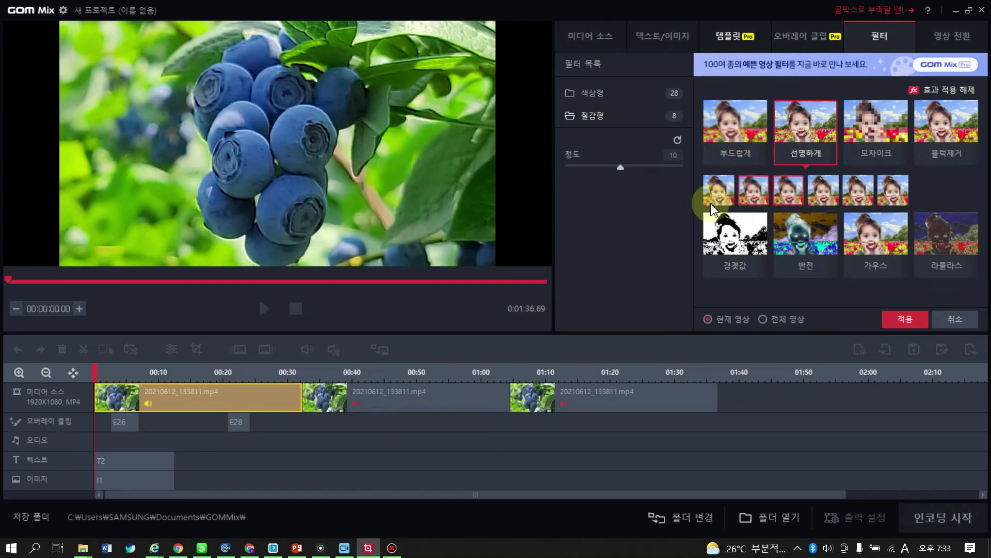
mouse_move(622, 171)
left_mouse_down()
mouse_move(644, 173)
mouse_move(598, 173)
mouse_move(661, 172)
mouse_move(627, 173)
left_mouse_up()
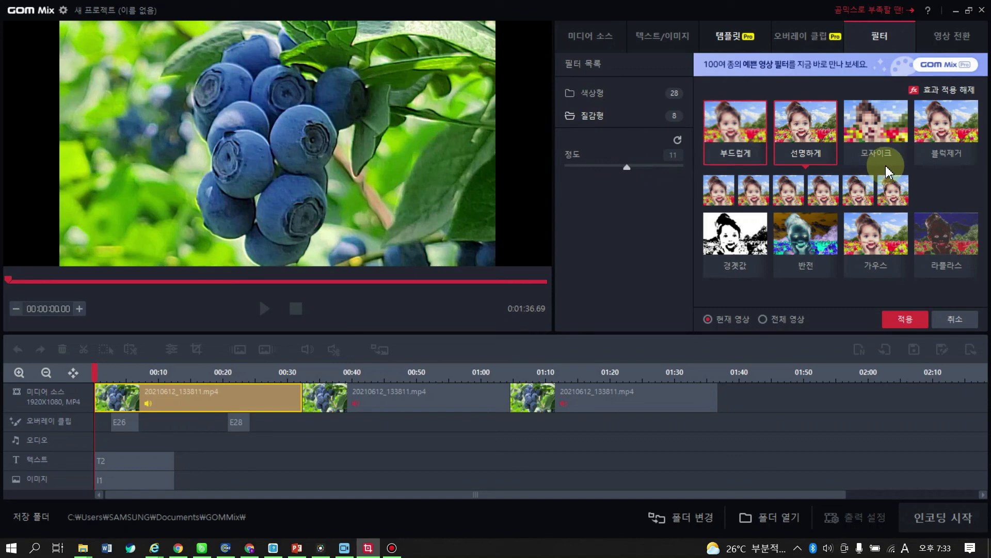
left_click(953, 37)
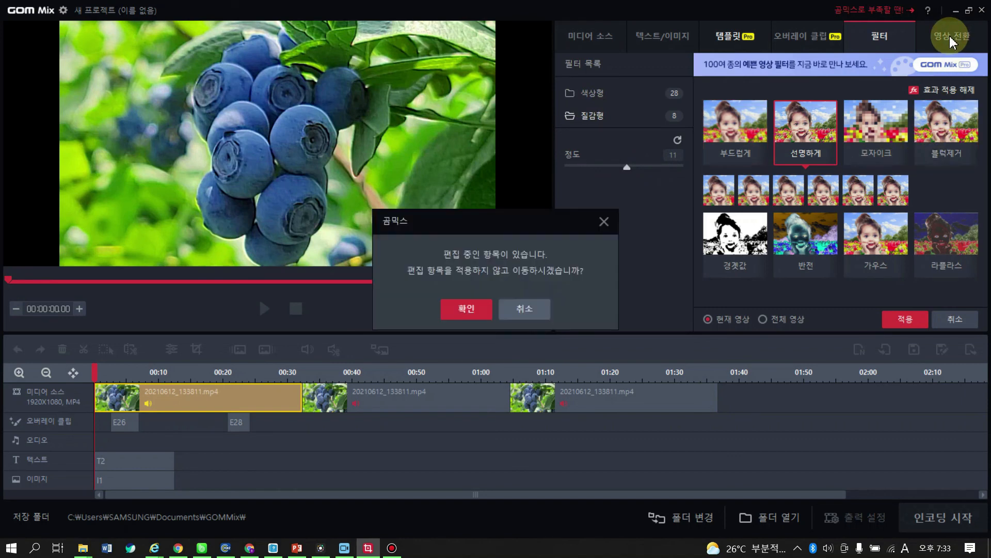
left_click(547, 308)
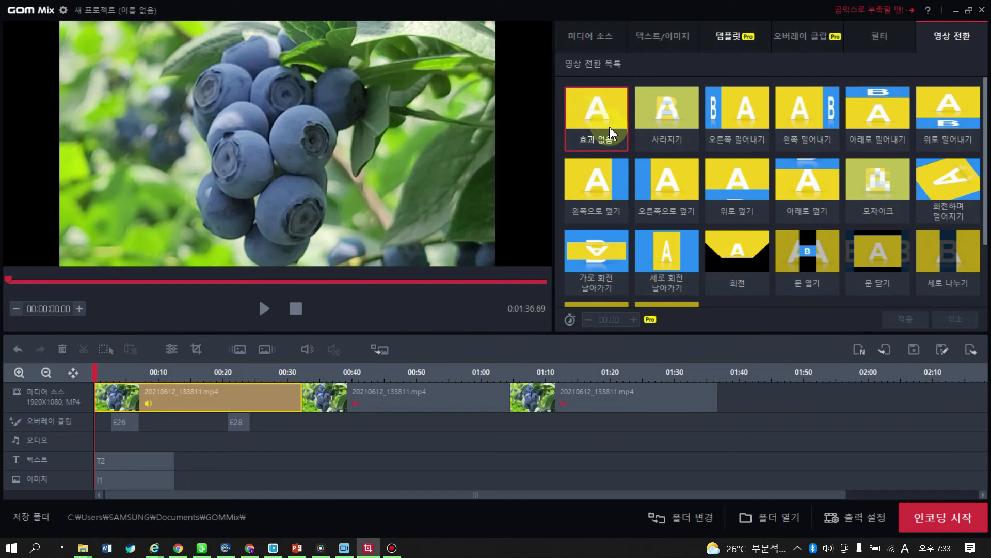
Step: Try to add the 사라지기 transition to the first clip on the timeline
left_click(667, 117)
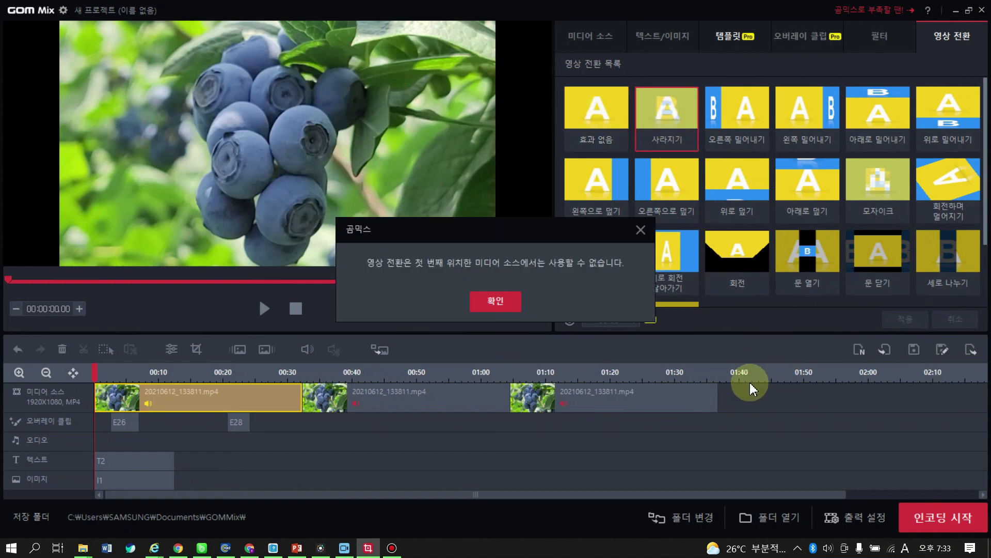
left_click(495, 300)
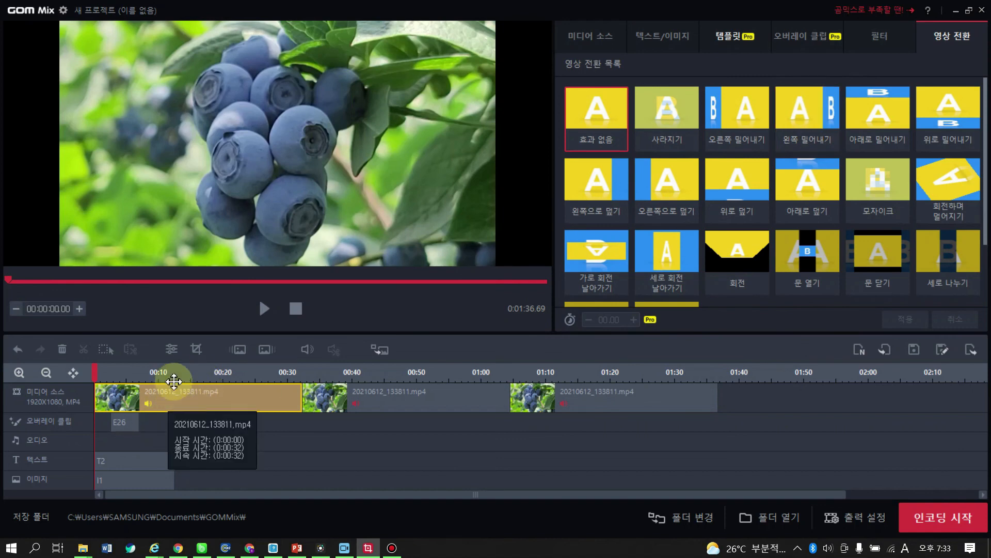
Step: Delete both remaining overlay clips from the overlay track
left_click(217, 424)
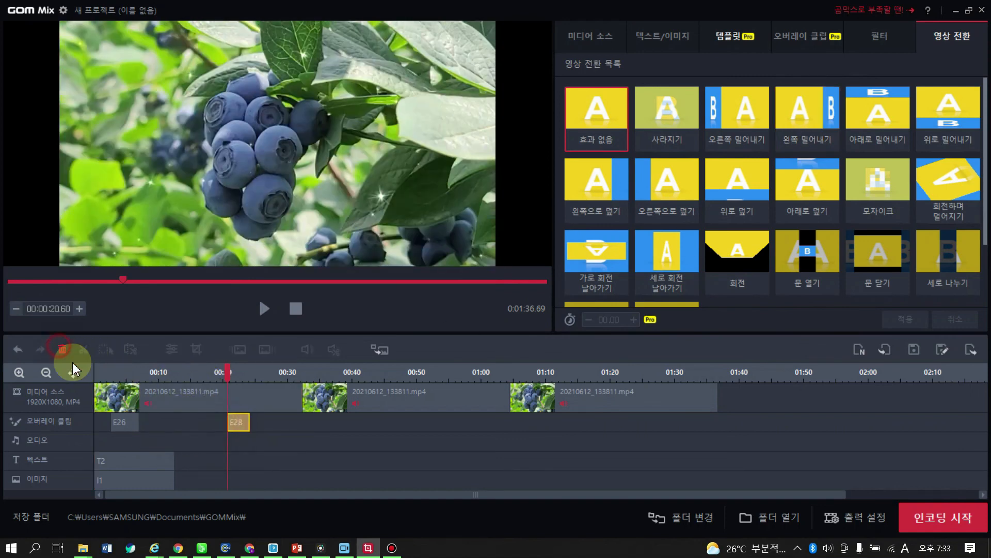
left_click(59, 345)
left_click(116, 422)
left_click(57, 350)
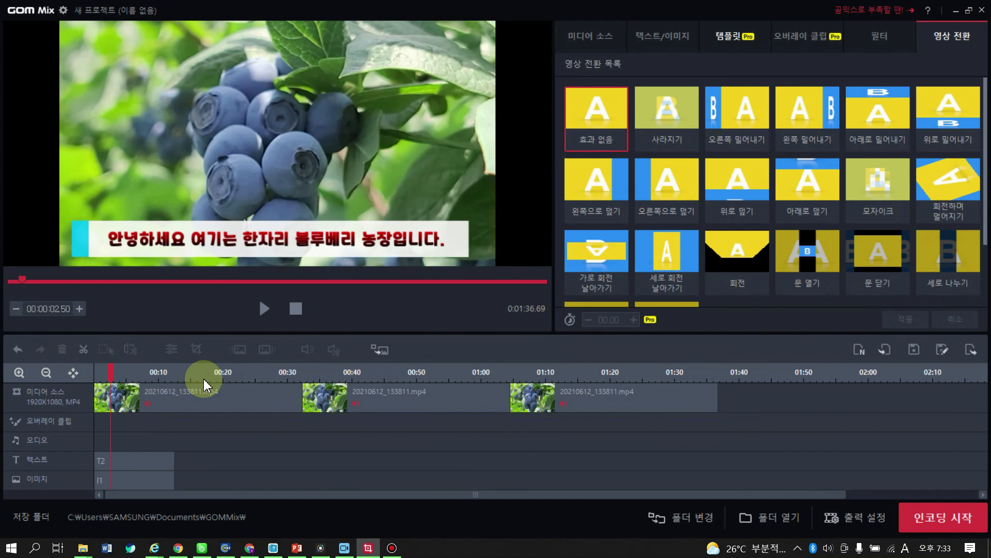
Step: Split the first video clip at 18.70 seconds
left_click(201, 385)
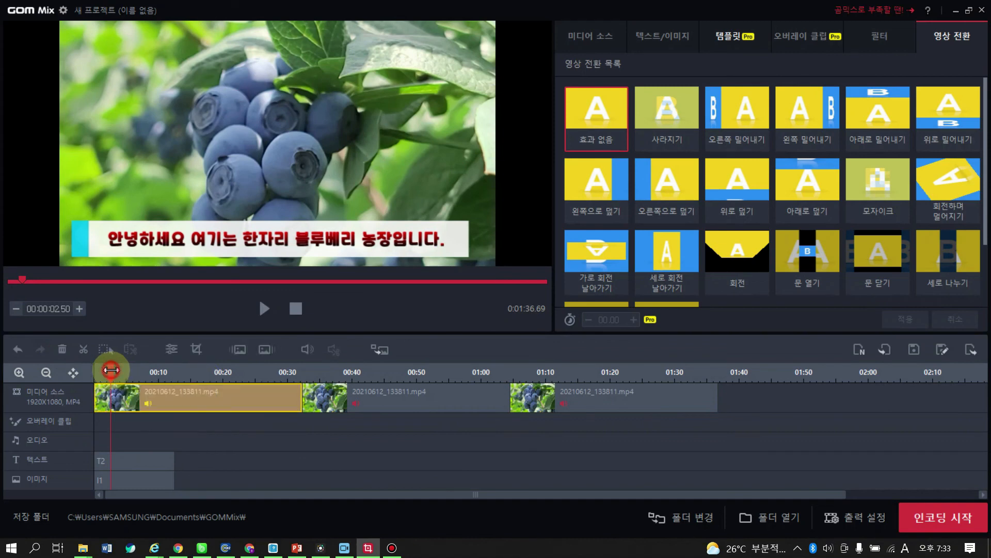
left_click_drag(111, 370, 215, 370)
left_click(81, 355)
Step: Apply the 문 열기 transition to the second part of the split clip and preview it
left_click(795, 242)
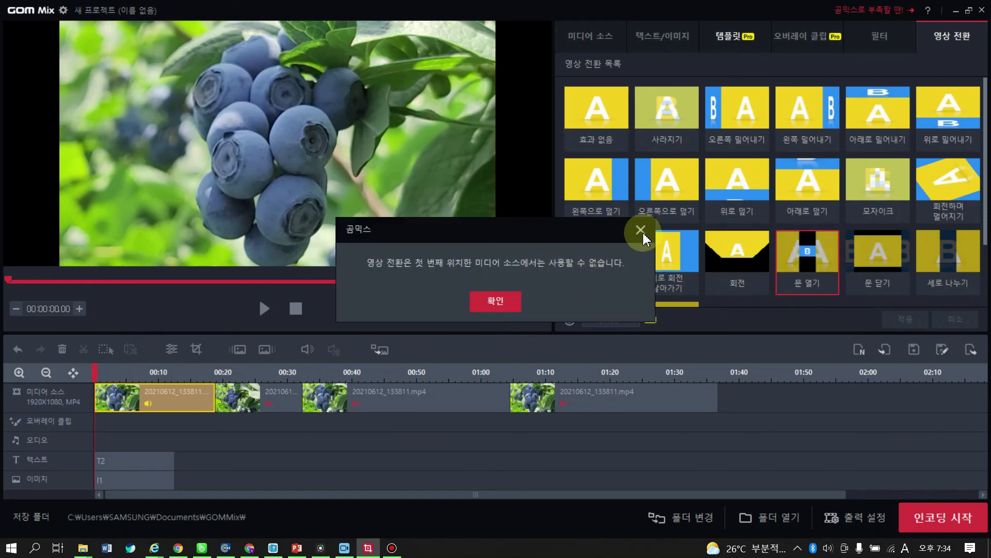
left_click(643, 232)
left_click(238, 399)
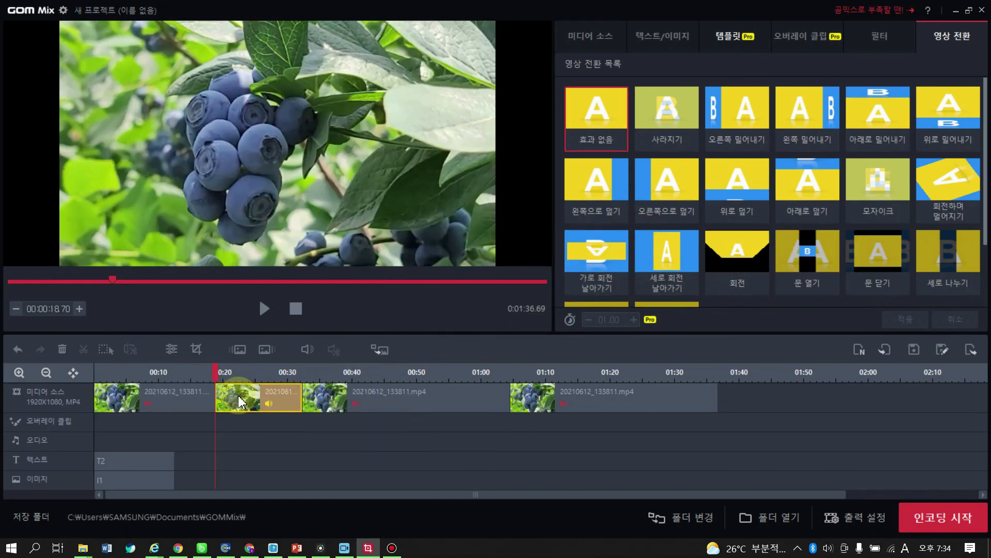
left_click(806, 247)
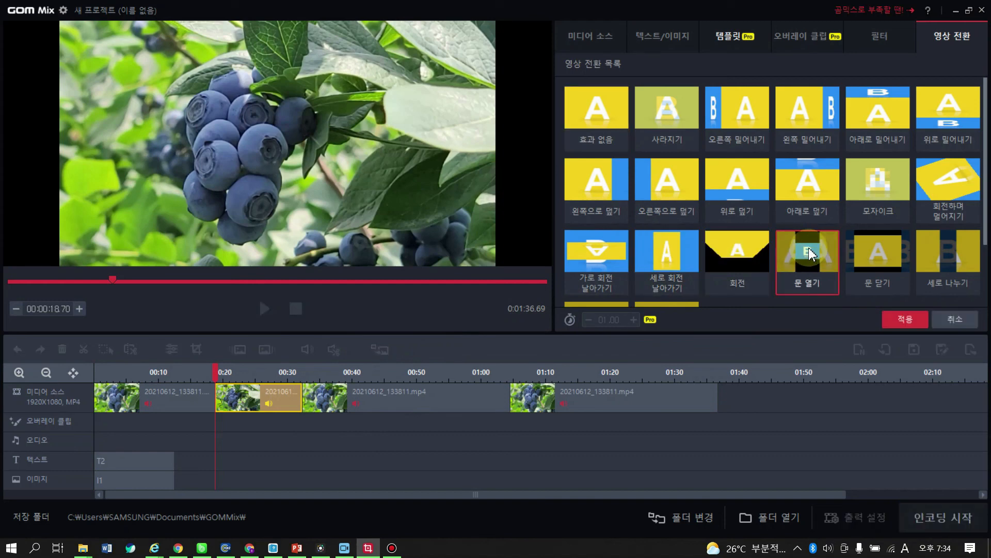
left_click(905, 318)
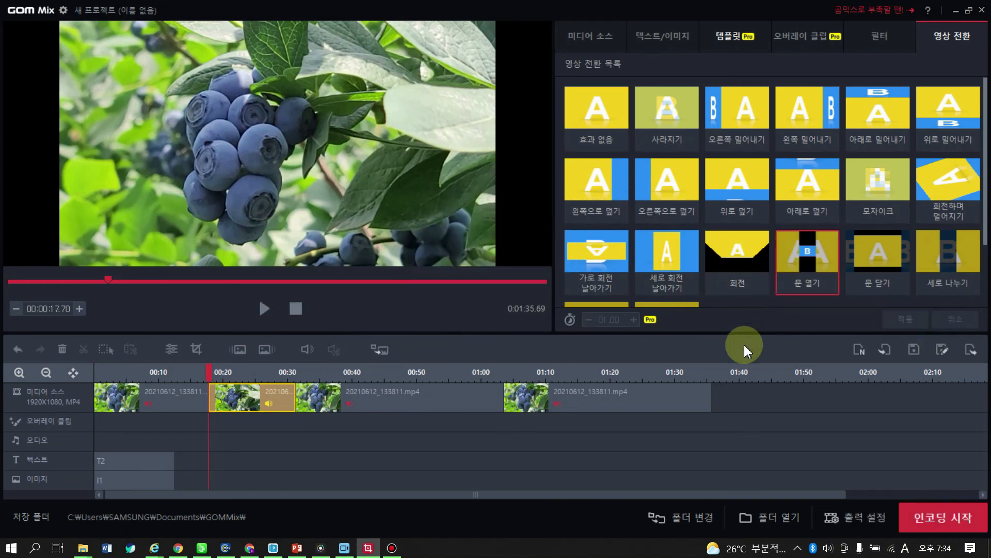
left_click(261, 307)
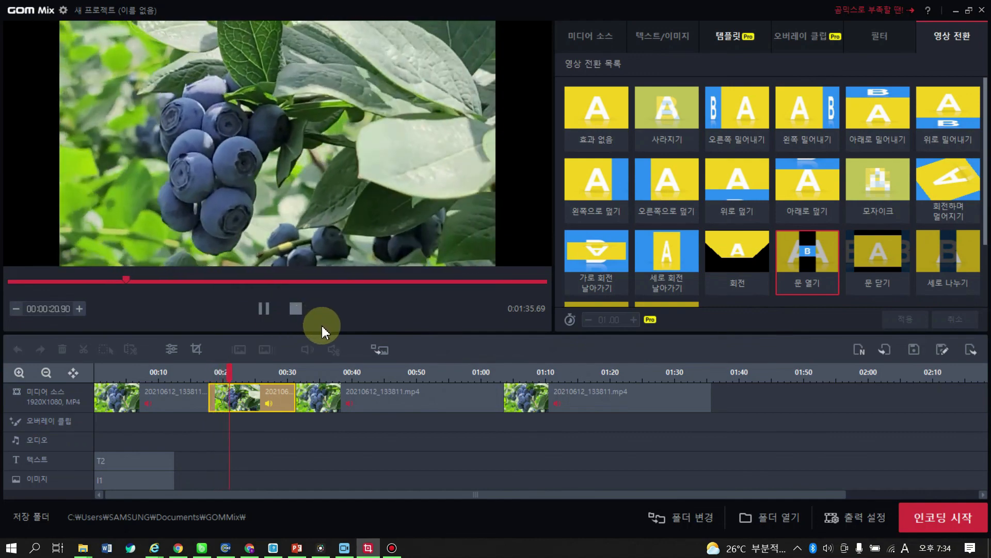
left_click(293, 314)
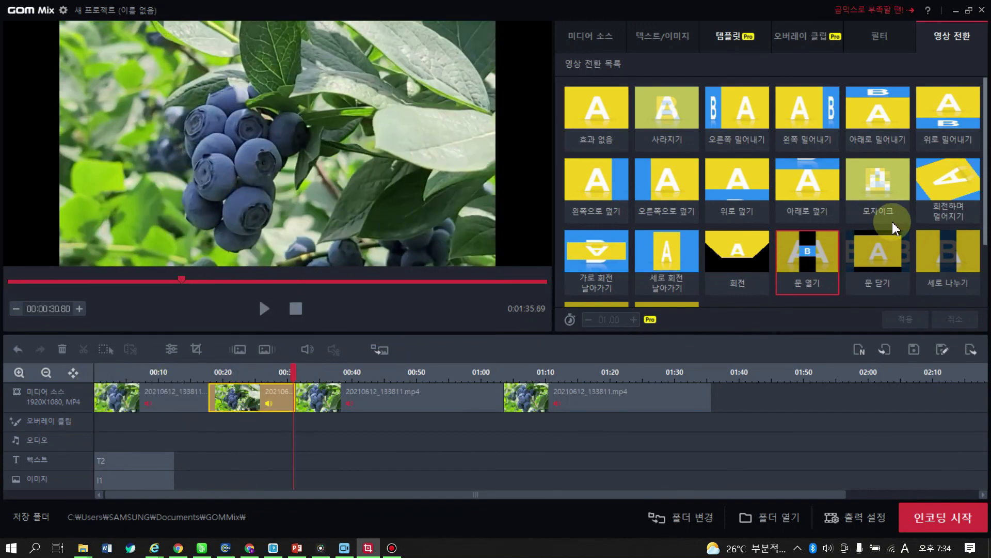
Step: Apply the 회전하며 멀어지기 transition to the second part of the split clip
left_click(947, 191)
left_click(901, 319)
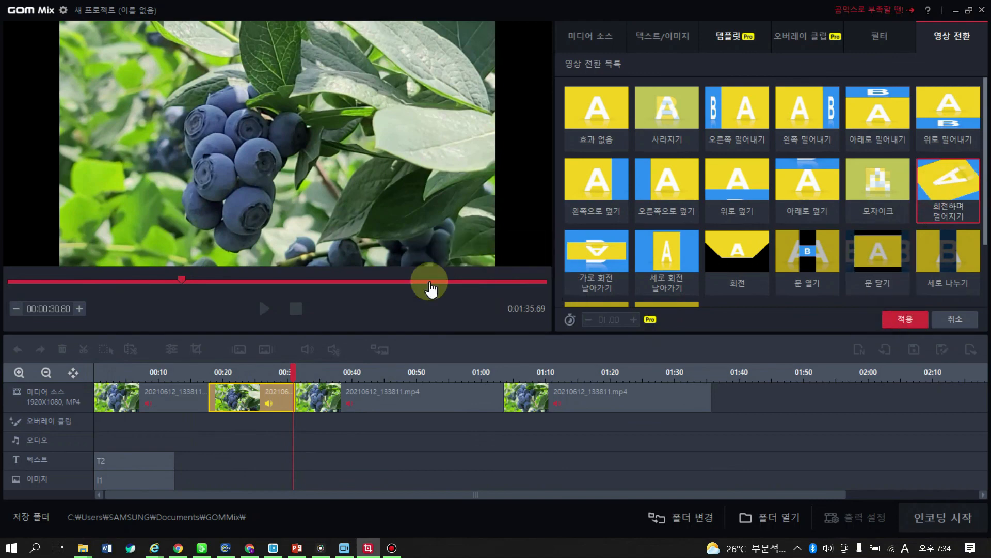
Step: Preview the 회전하며 멀어지기 transition on the second part of the split clip and stop playback
left_click(264, 307)
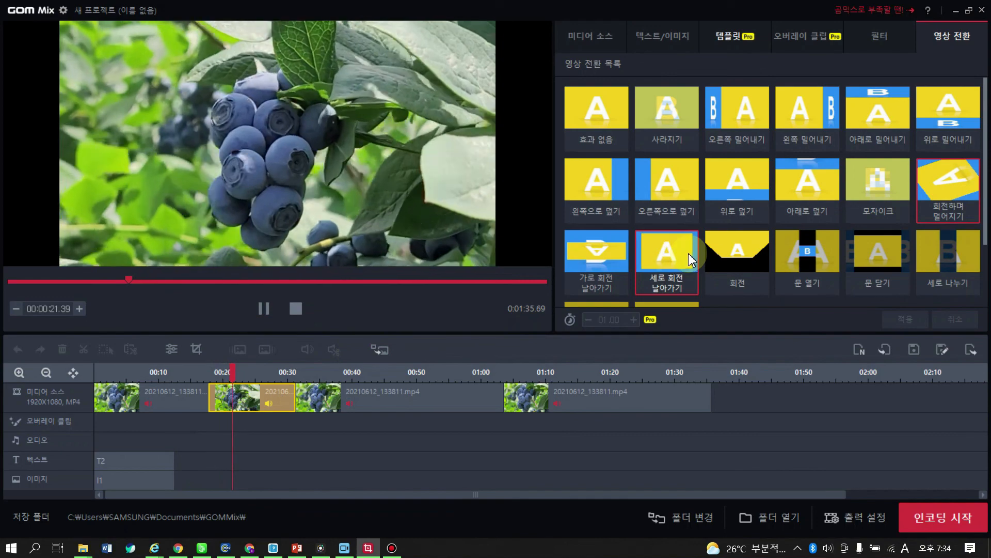
left_click(614, 276)
left_click(295, 309)
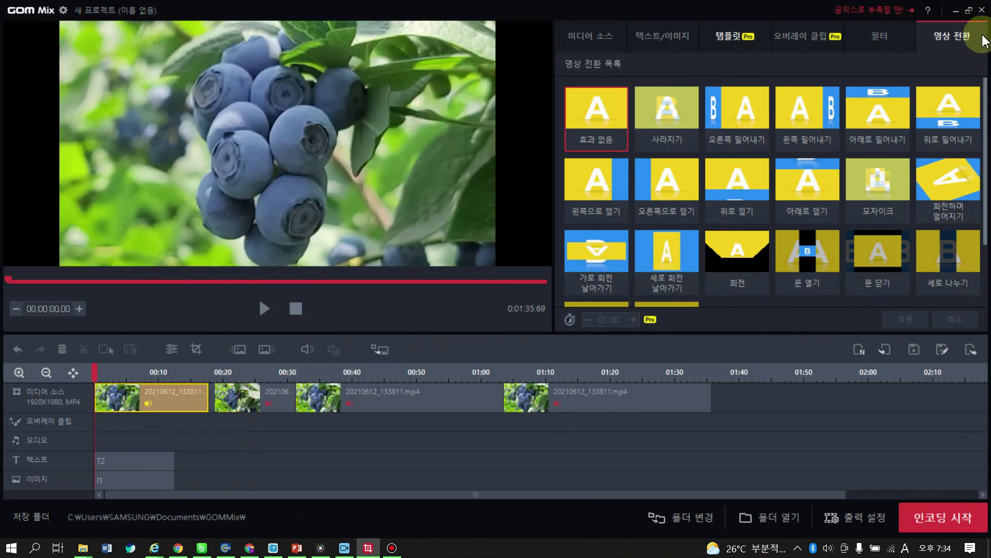
Step: Look over the available filters and browse the overlay clip categories 이동 및 확대/축소, 빛망울/빛샘 and 애니메이션
left_click(880, 41)
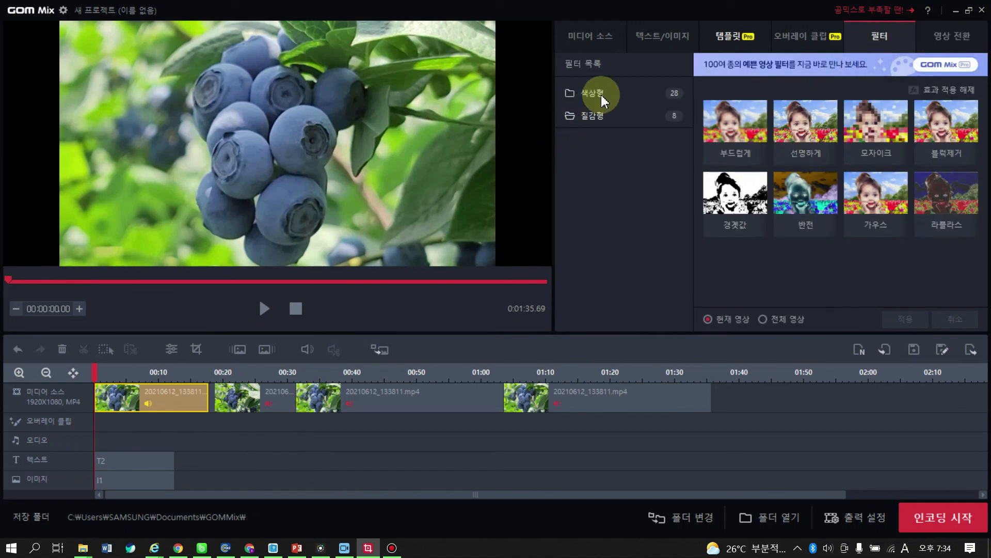
left_click(806, 41)
left_click(617, 123)
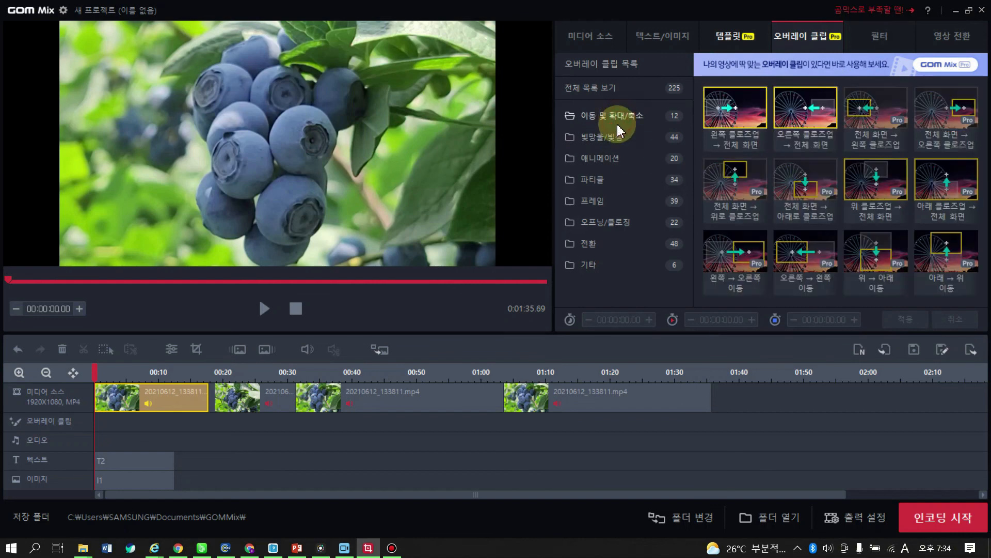
left_click(614, 139)
left_click(608, 157)
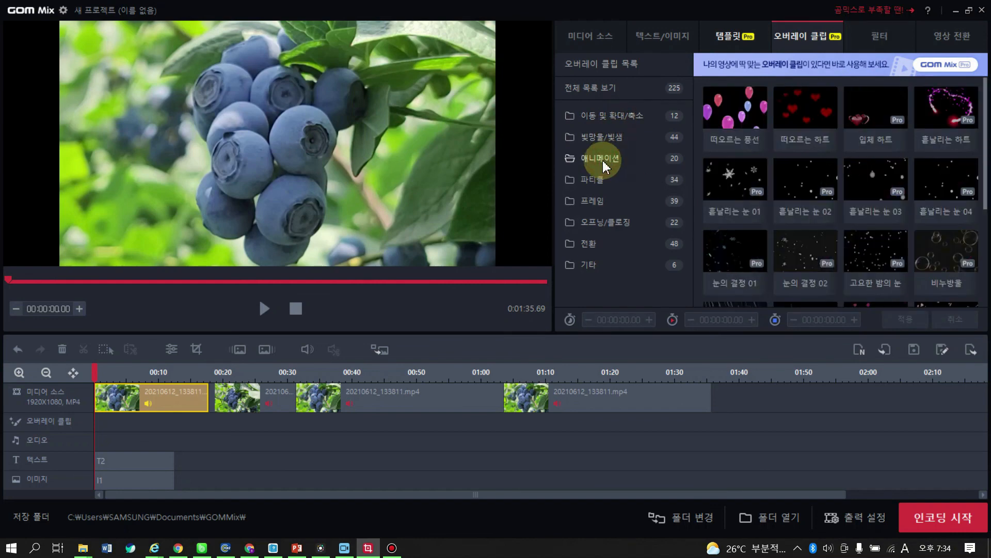
Step: Browse the template categories 애니메이션, 프레임 and 시즌팩
left_click(732, 36)
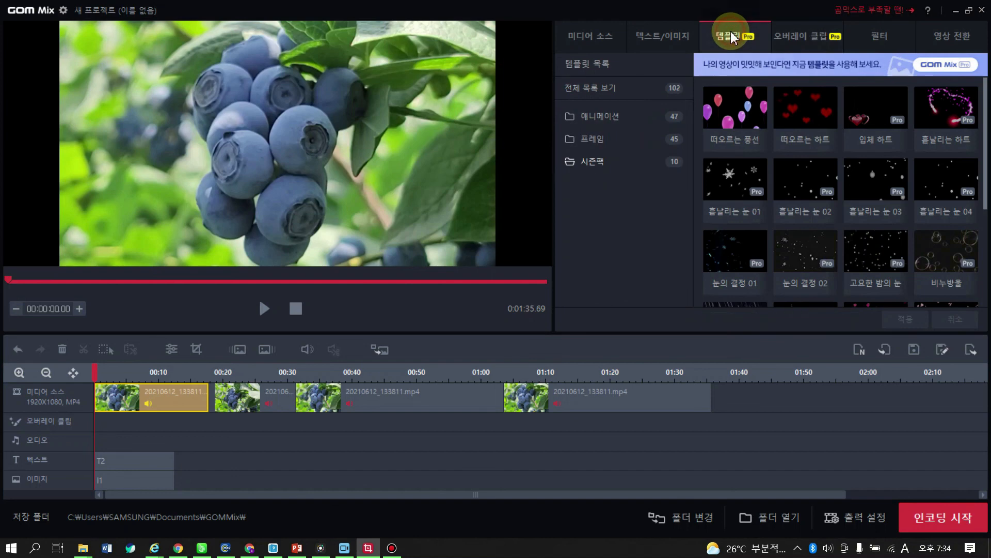
left_click(601, 122)
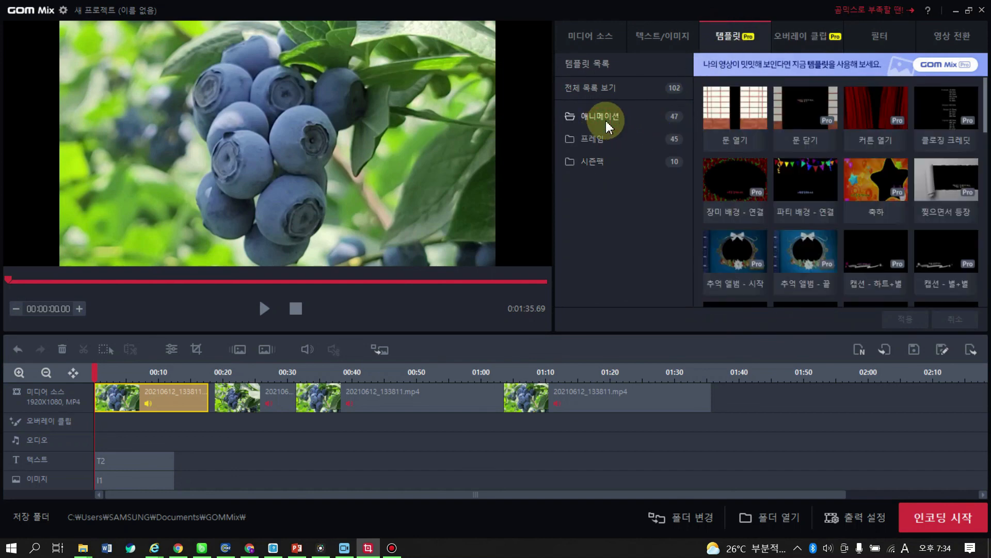
left_click(612, 142)
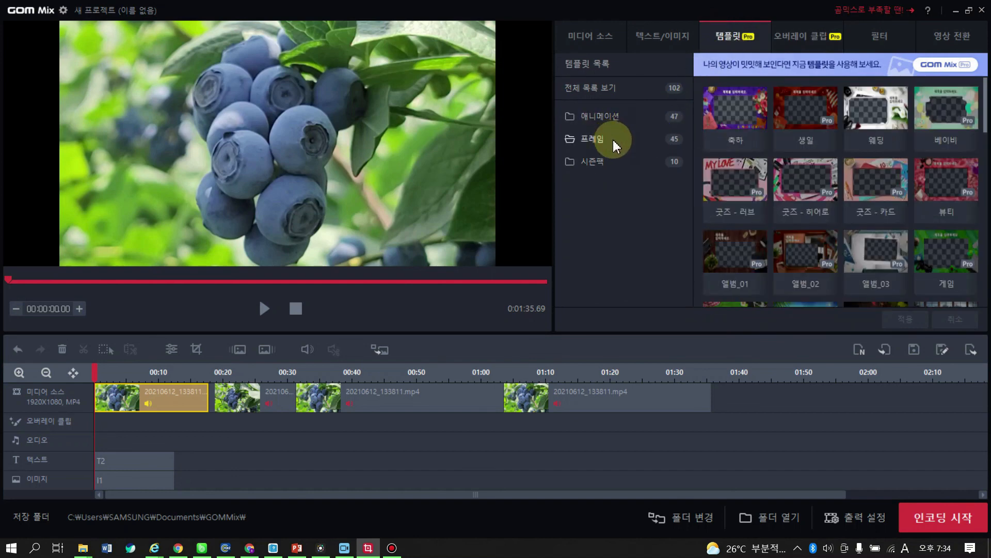
left_click(593, 164)
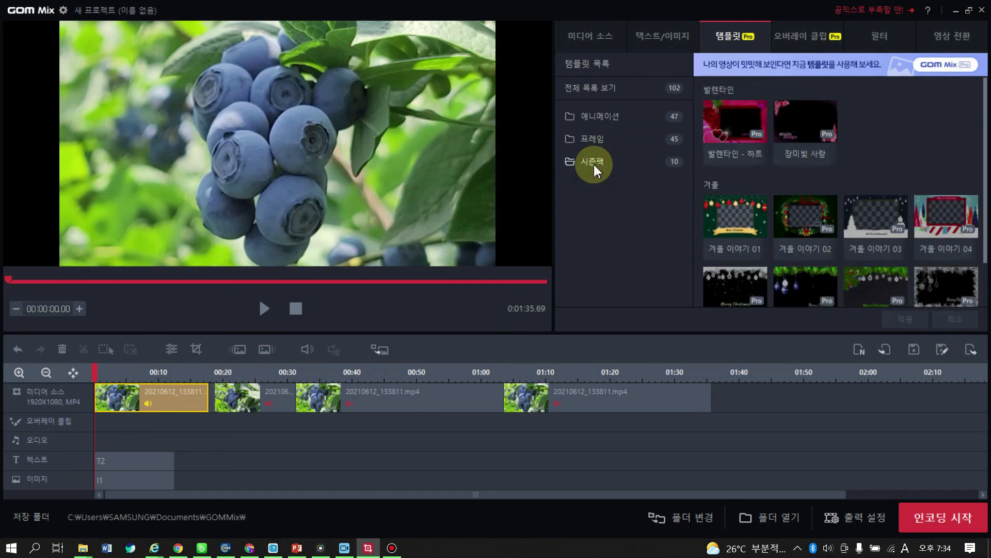